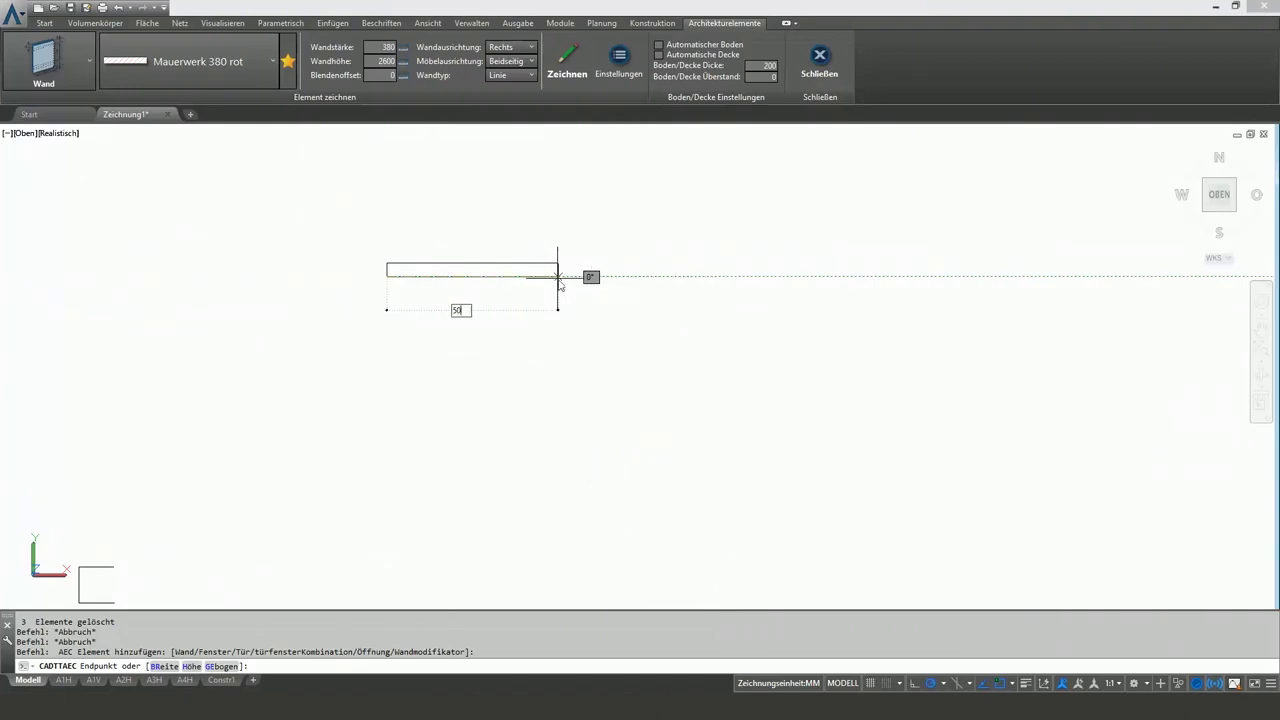
# Draw the first 380 mm masonry walls: 5000 mm, 3500 mm, then a horizontal third wall
pyautogui.write('0')
pyautogui.press('Return')
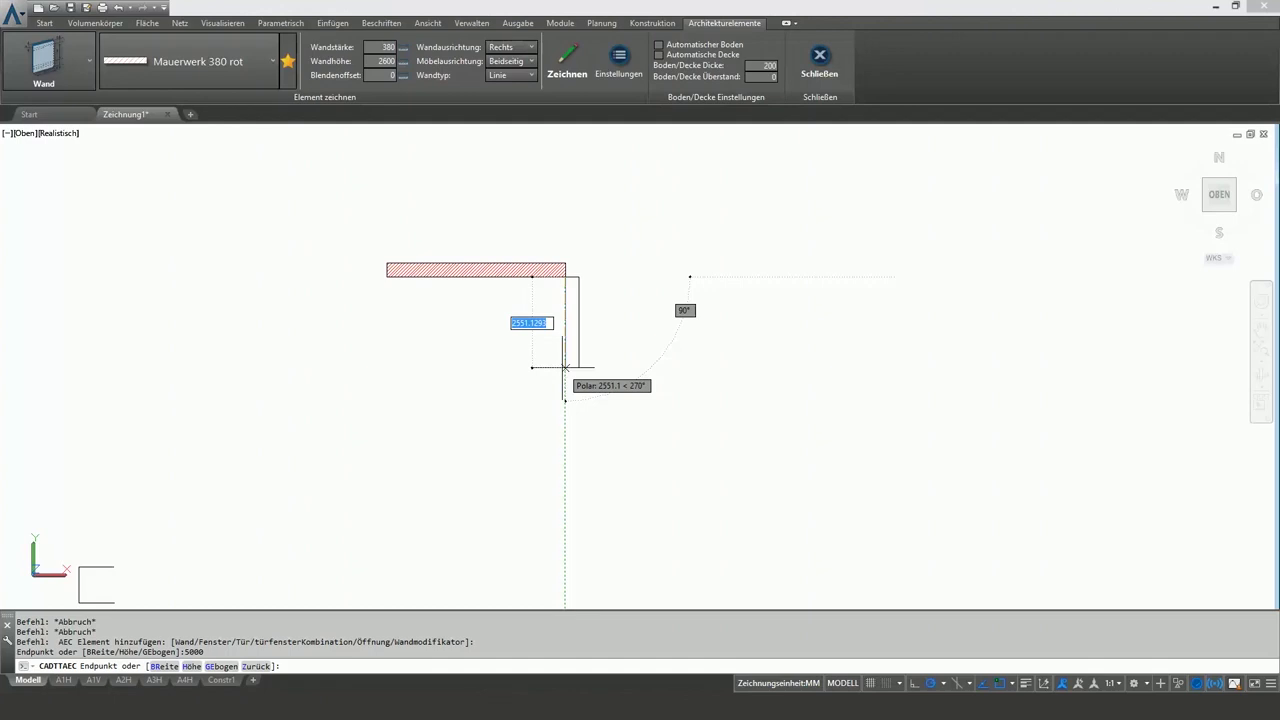
pyautogui.write('3500')
pyautogui.press('Return')
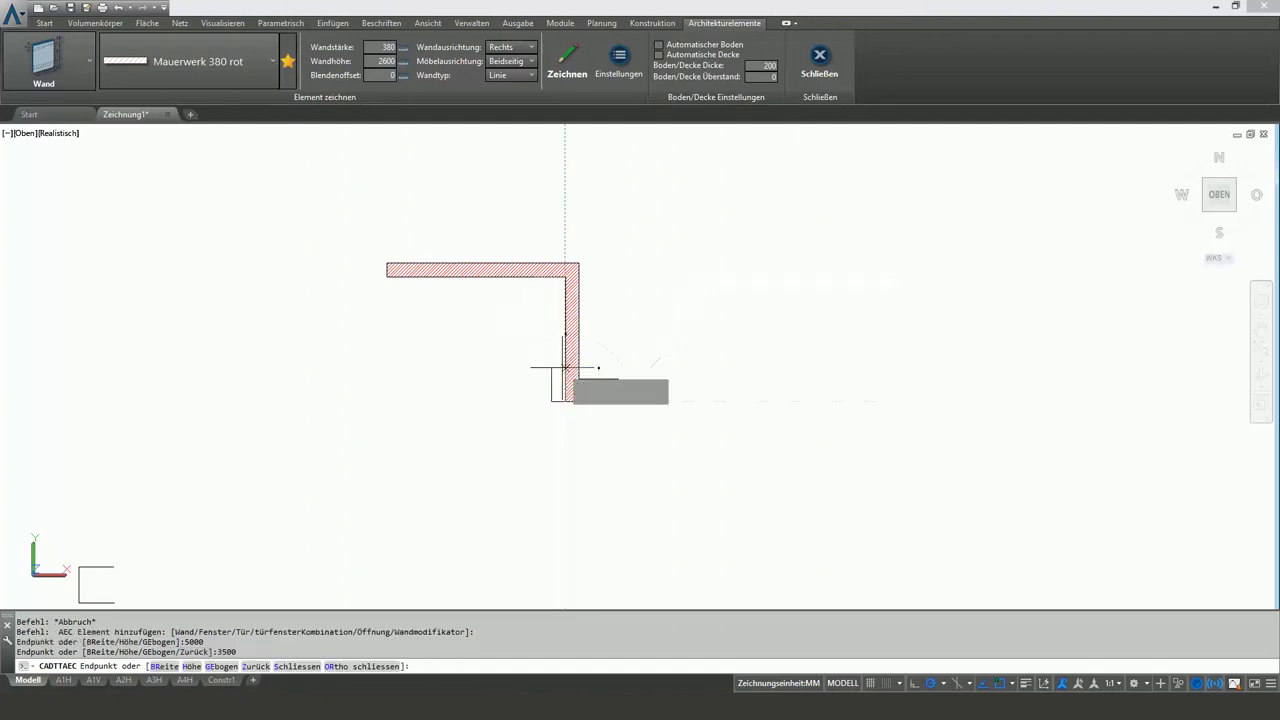
pyautogui.click(720, 395)
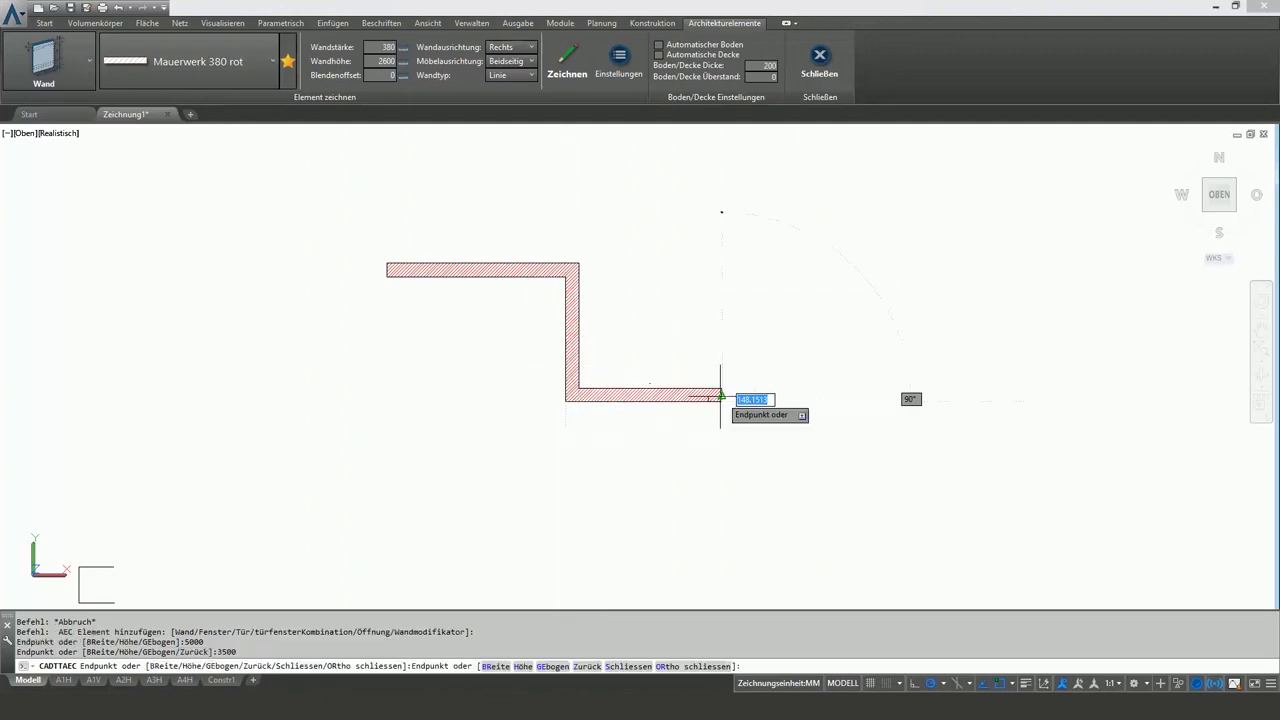
# Add a curved wall on the lower right, then return to straight walls and close at right angles
pyautogui.click(519, 81)
pyautogui.click(510, 99)
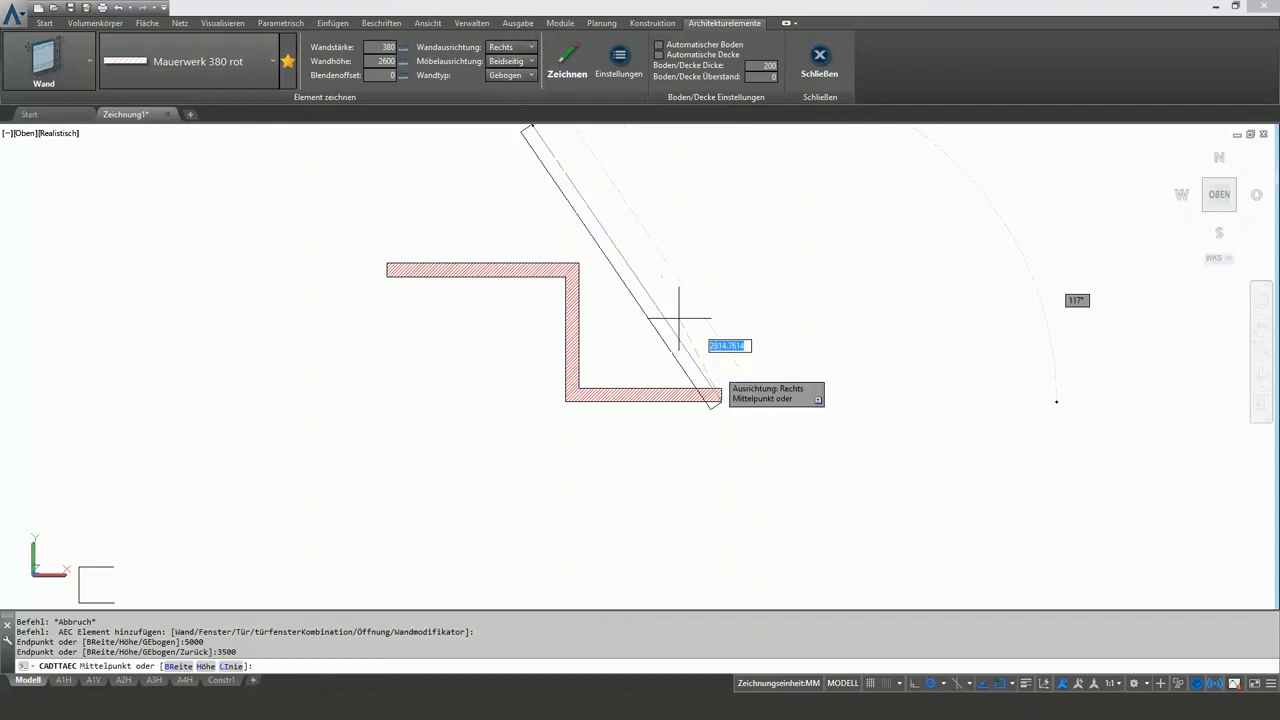
pyautogui.click(731, 580)
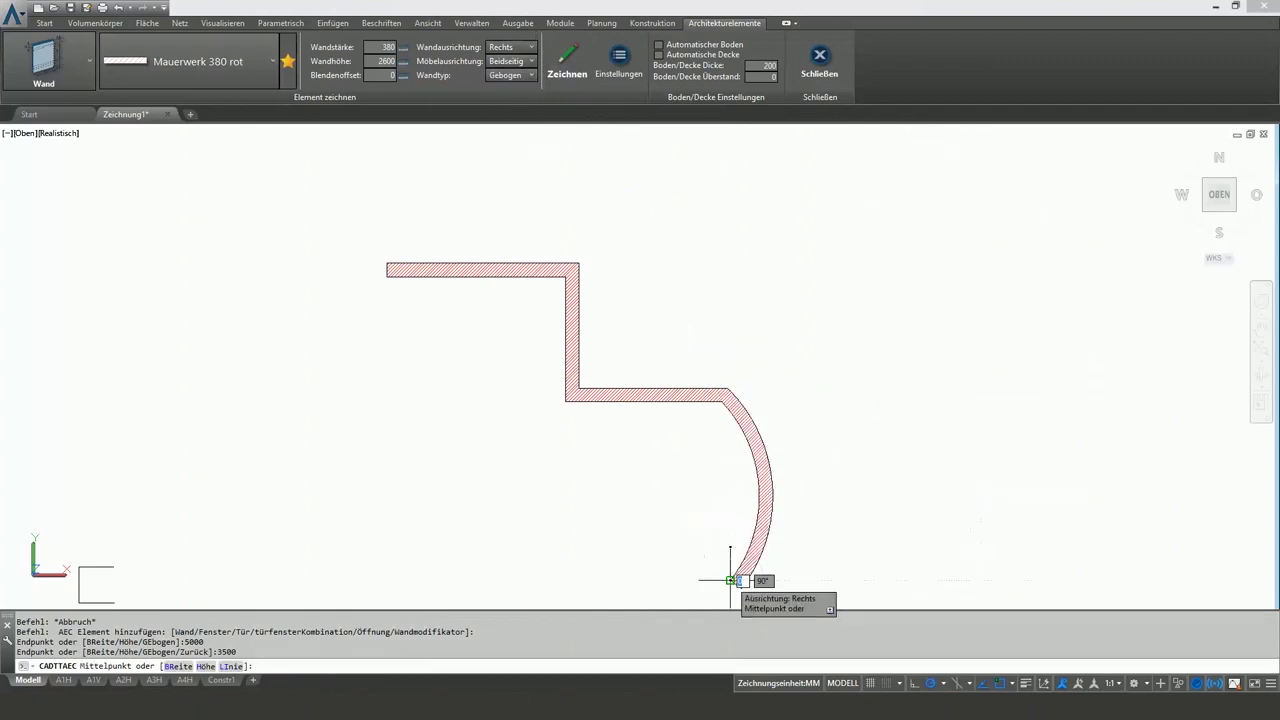
pyautogui.click(518, 75)
pyautogui.click(512, 89)
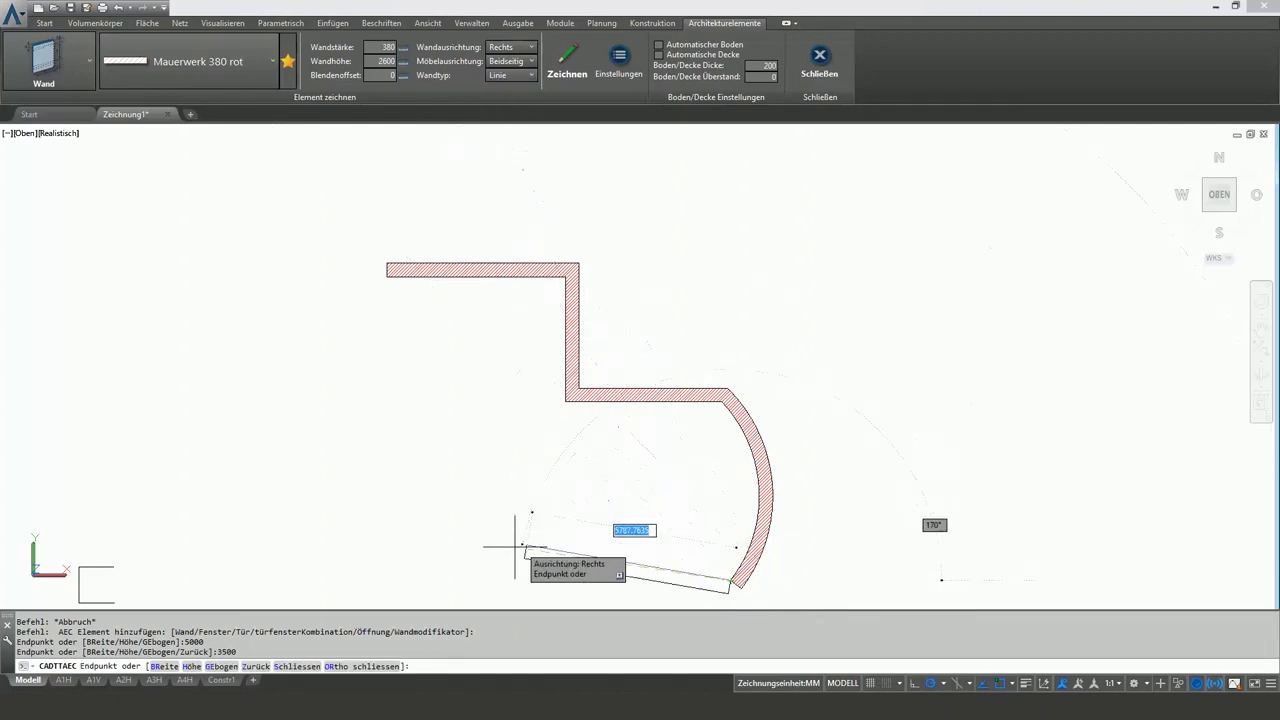
pyautogui.rightClick(511, 580)
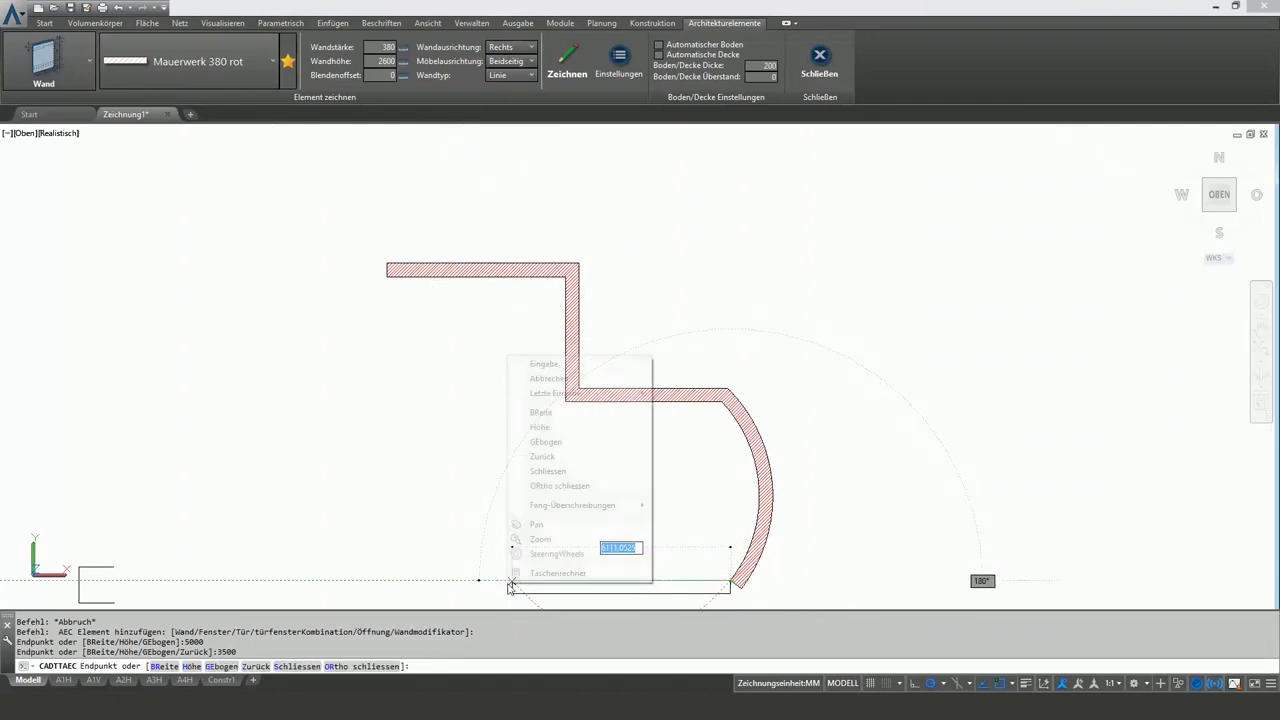
pyautogui.click(556, 493)
# Close the room outline and insert a 1200 mm window 1500 mm along the top wall
pyautogui.click(534, 578)
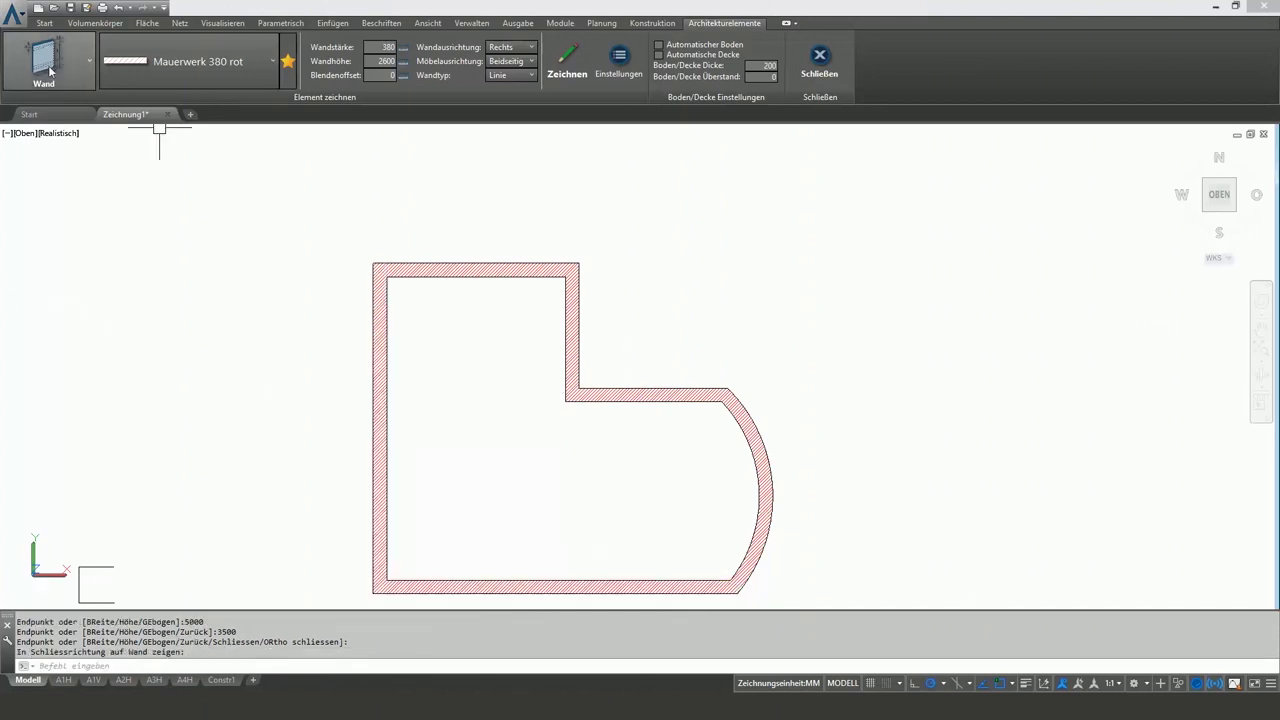
pyautogui.click(44, 60)
pyautogui.click(55, 238)
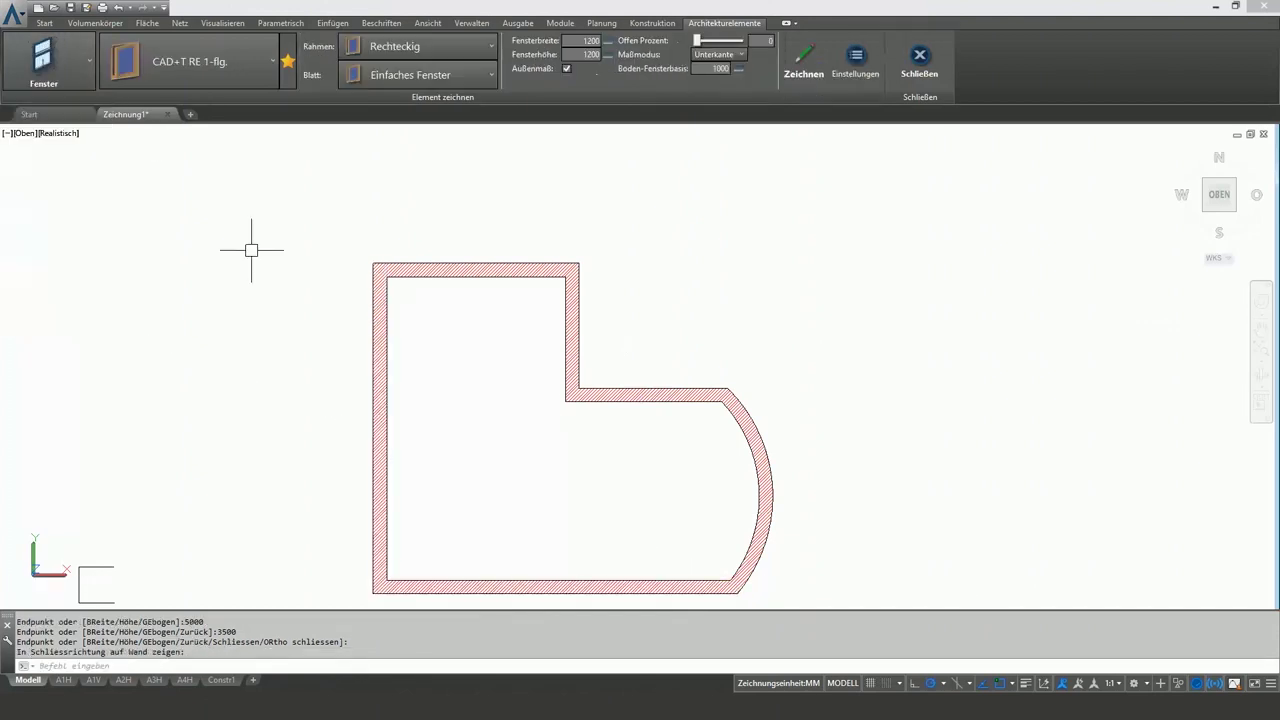
pyautogui.click(804, 58)
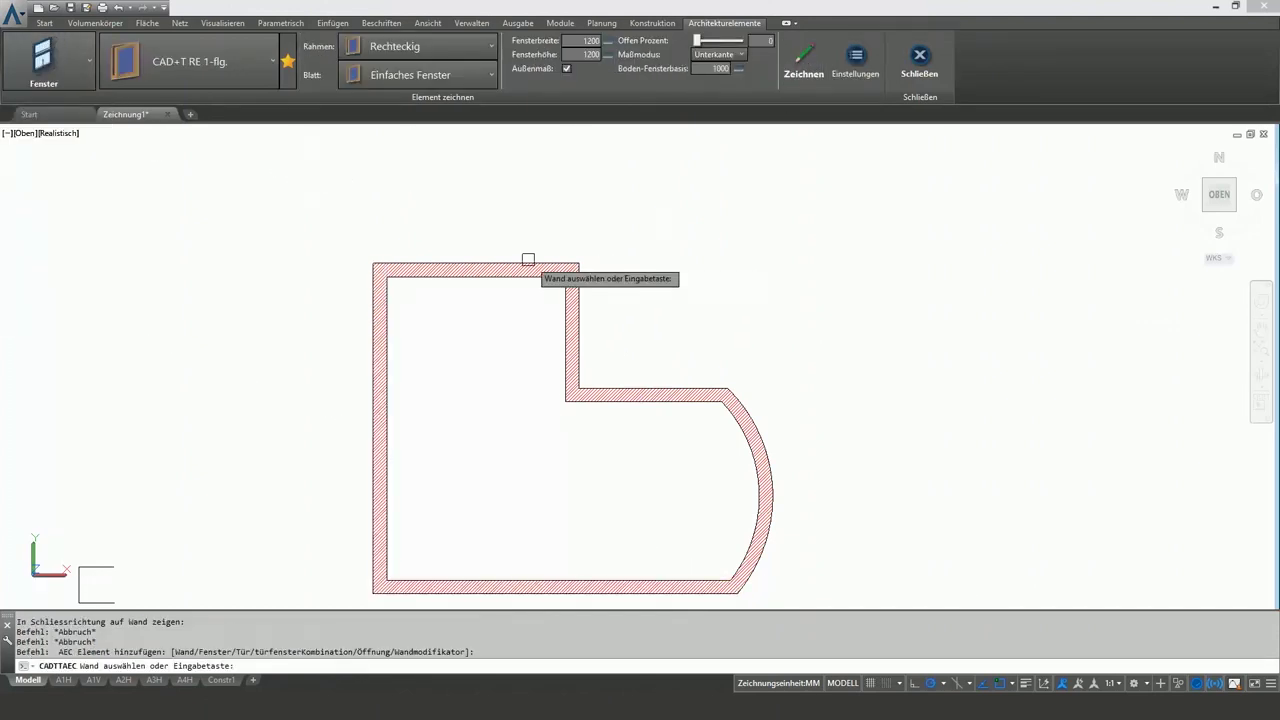
pyautogui.click(453, 270)
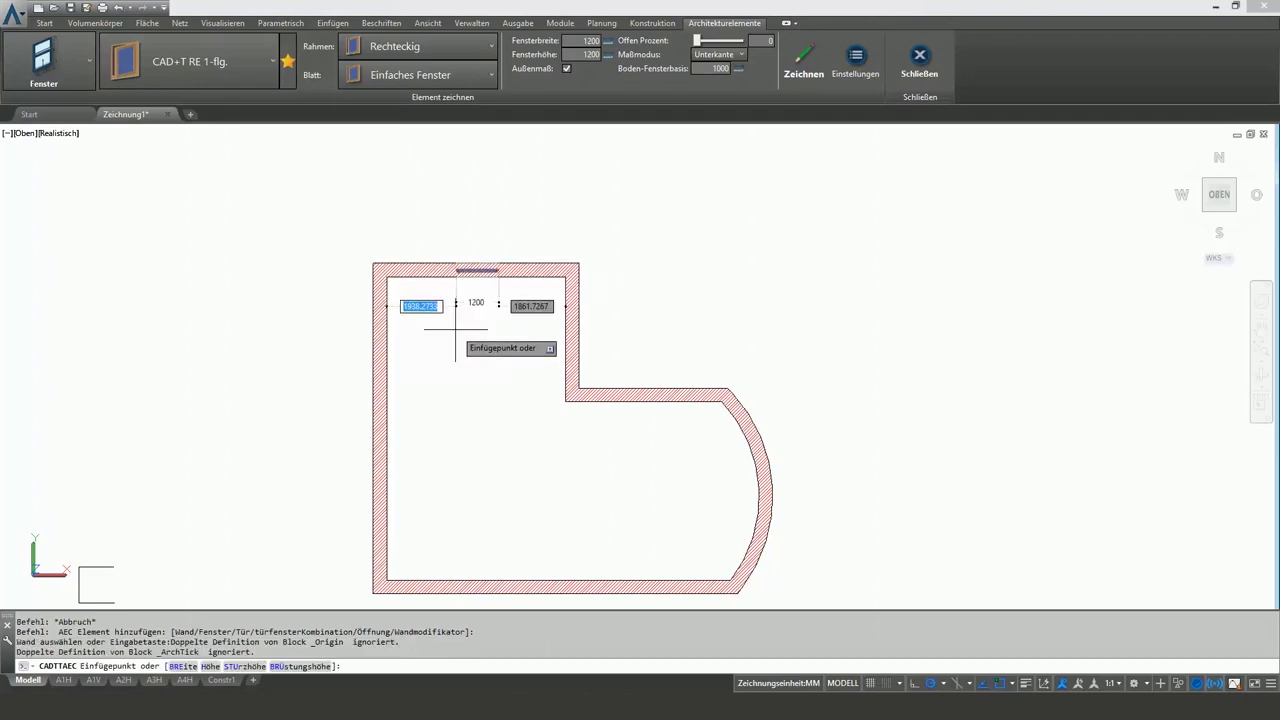
pyautogui.write('1500')
pyautogui.press('Return')
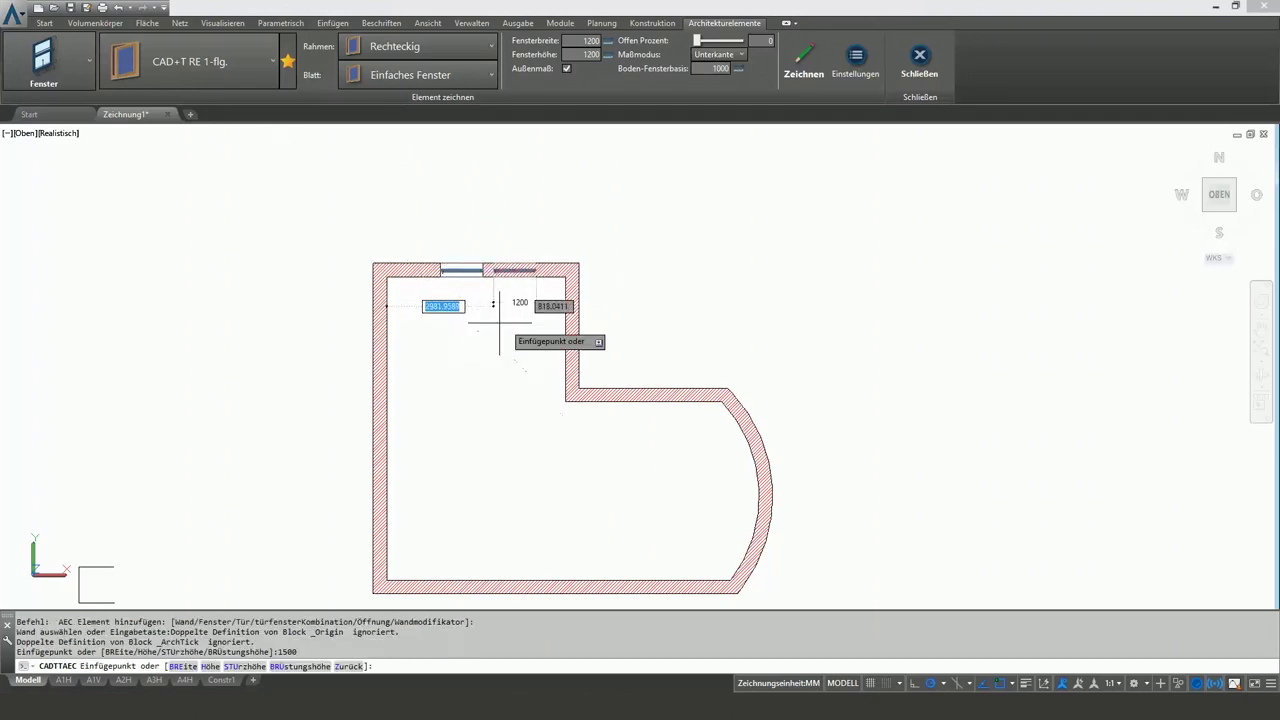
# Add windows to the right wall, lower step wall, curved wall and bottom wall
pyautogui.click(553, 340)
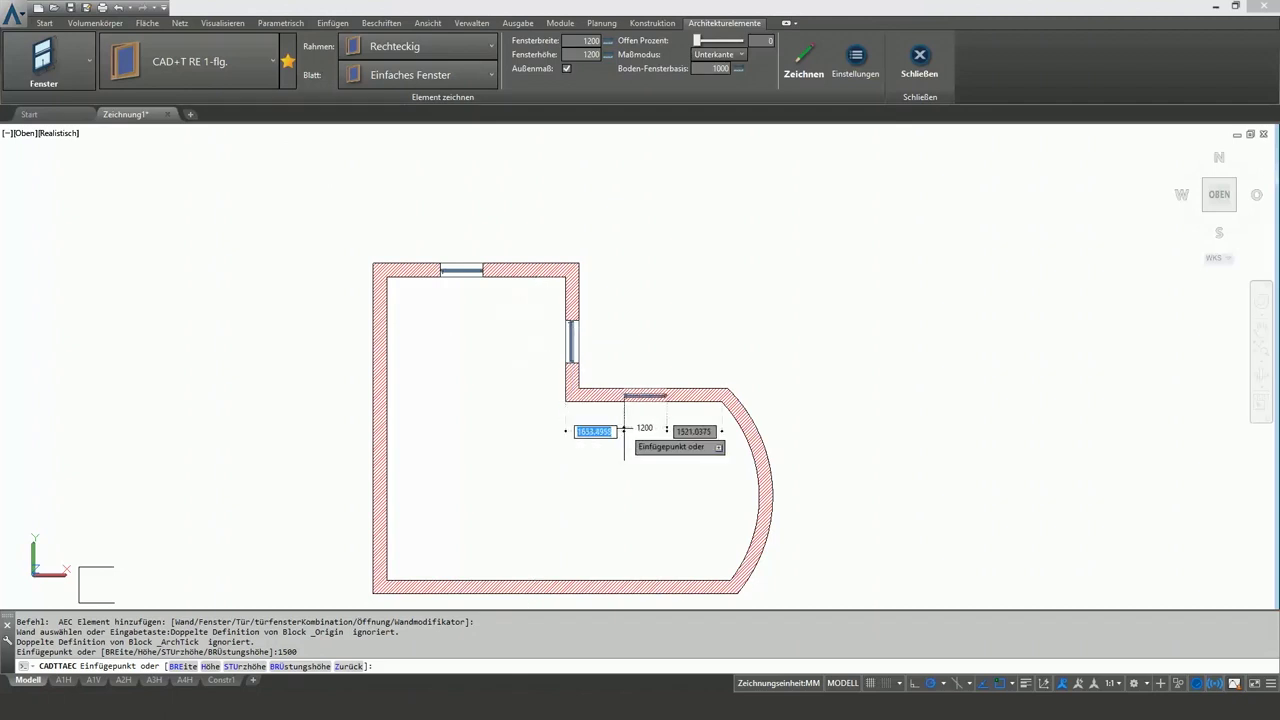
pyautogui.click(624, 428)
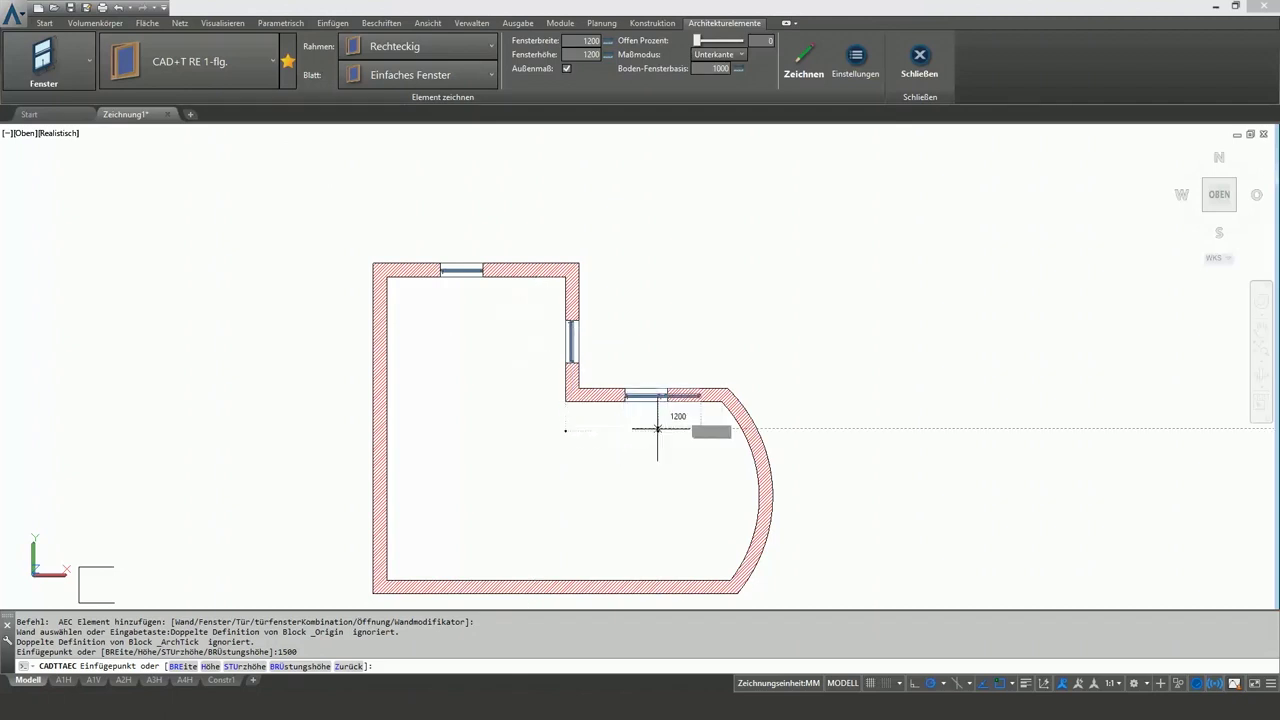
pyautogui.click(737, 497)
pyautogui.click(640, 563)
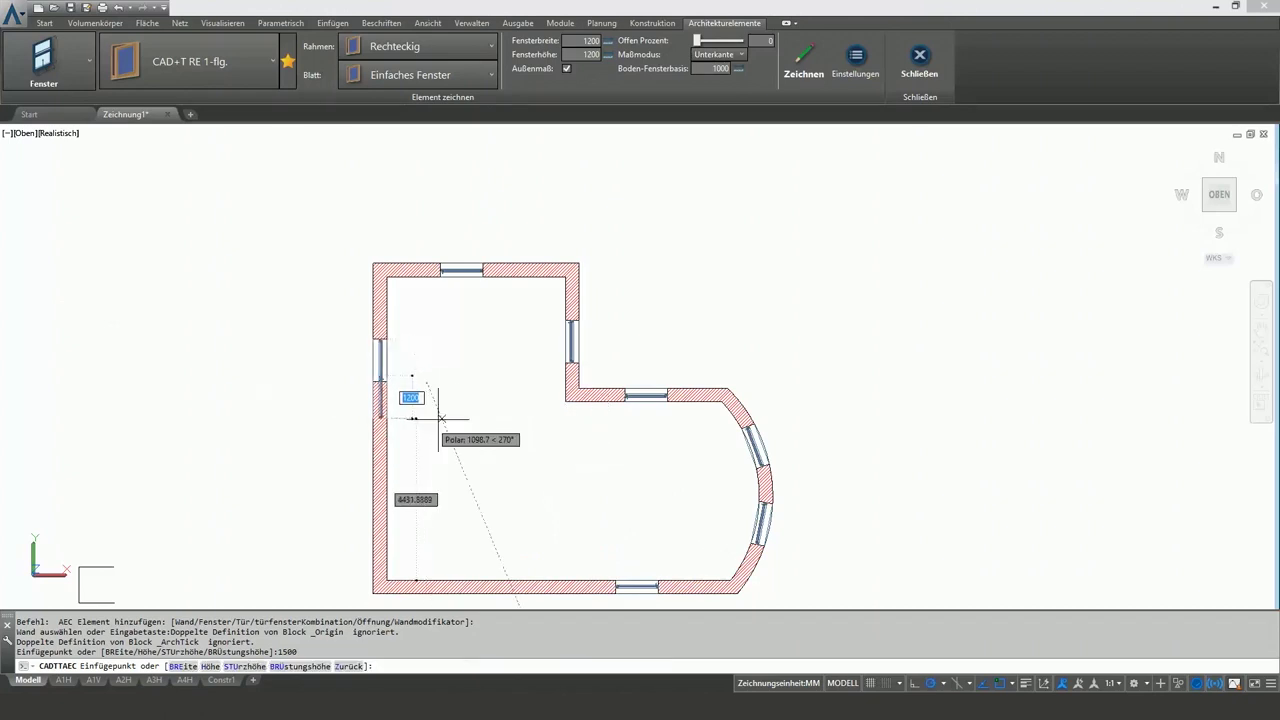
pyautogui.press('Return')
# Insert a door with a Rahmenstock frame and glass-panel Rahmentür leaf into the left wall
pyautogui.click(60, 78)
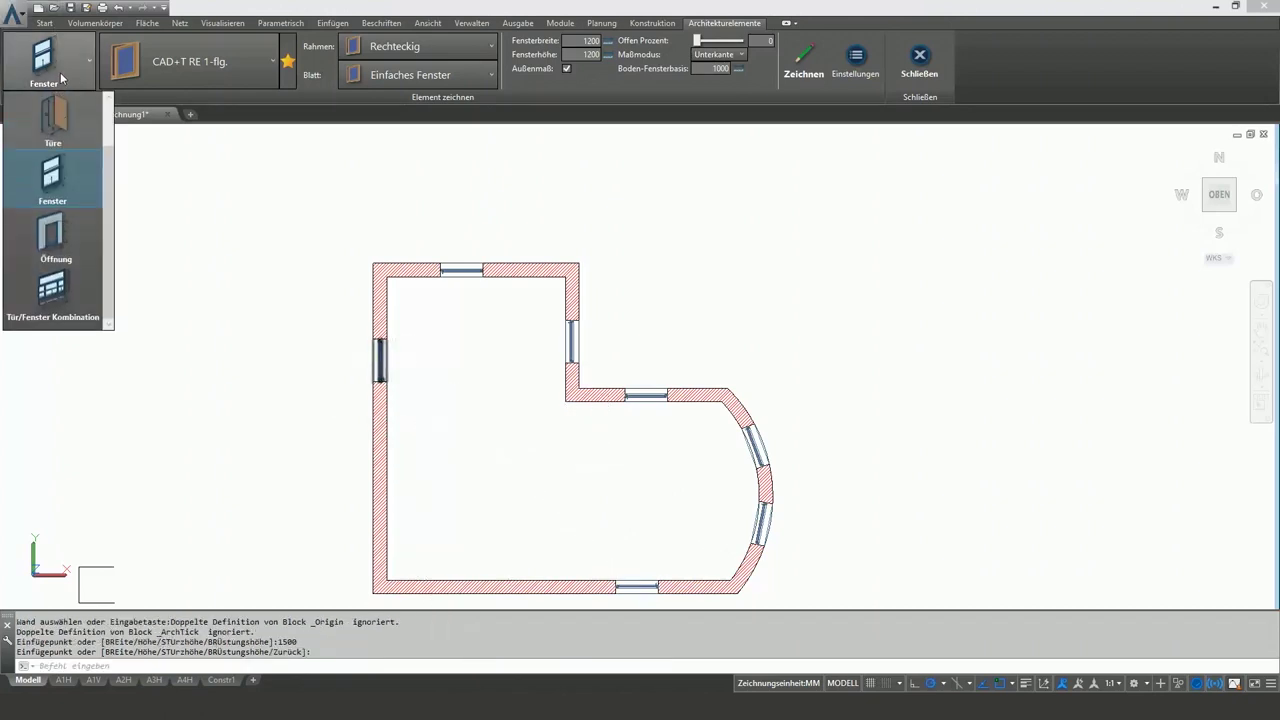
pyautogui.click(55, 125)
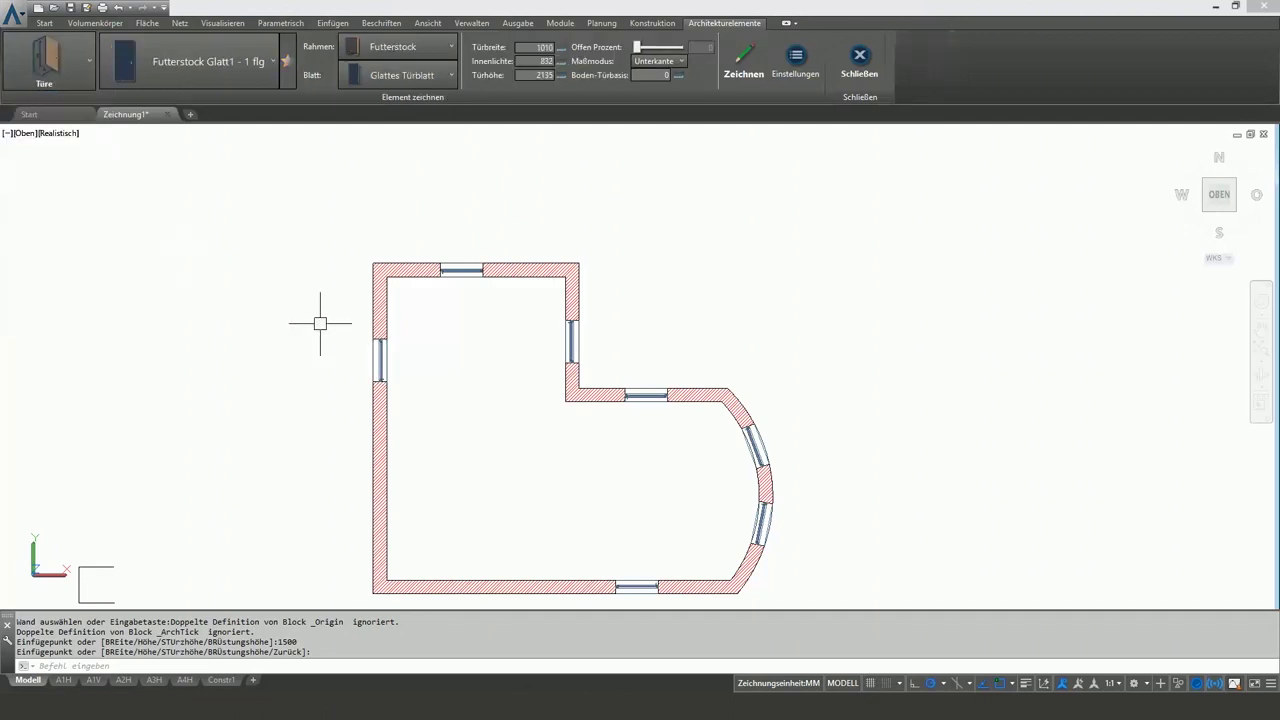
pyautogui.click(404, 57)
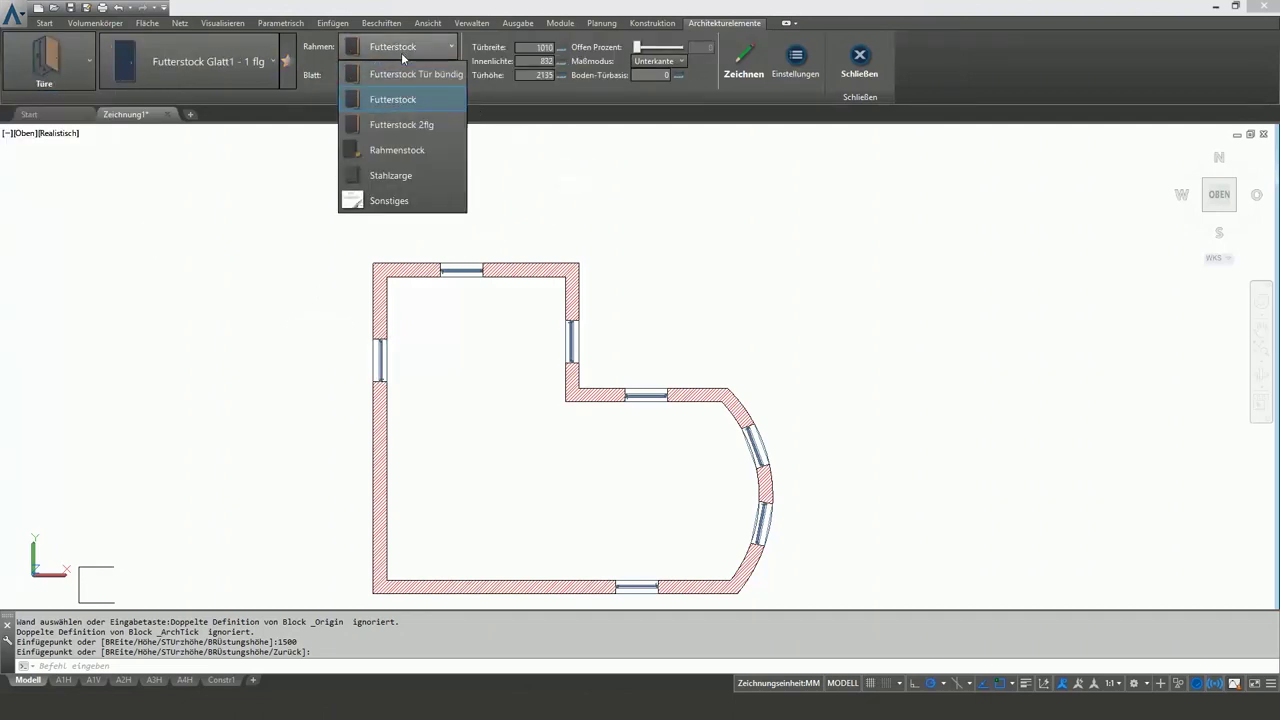
pyautogui.click(405, 150)
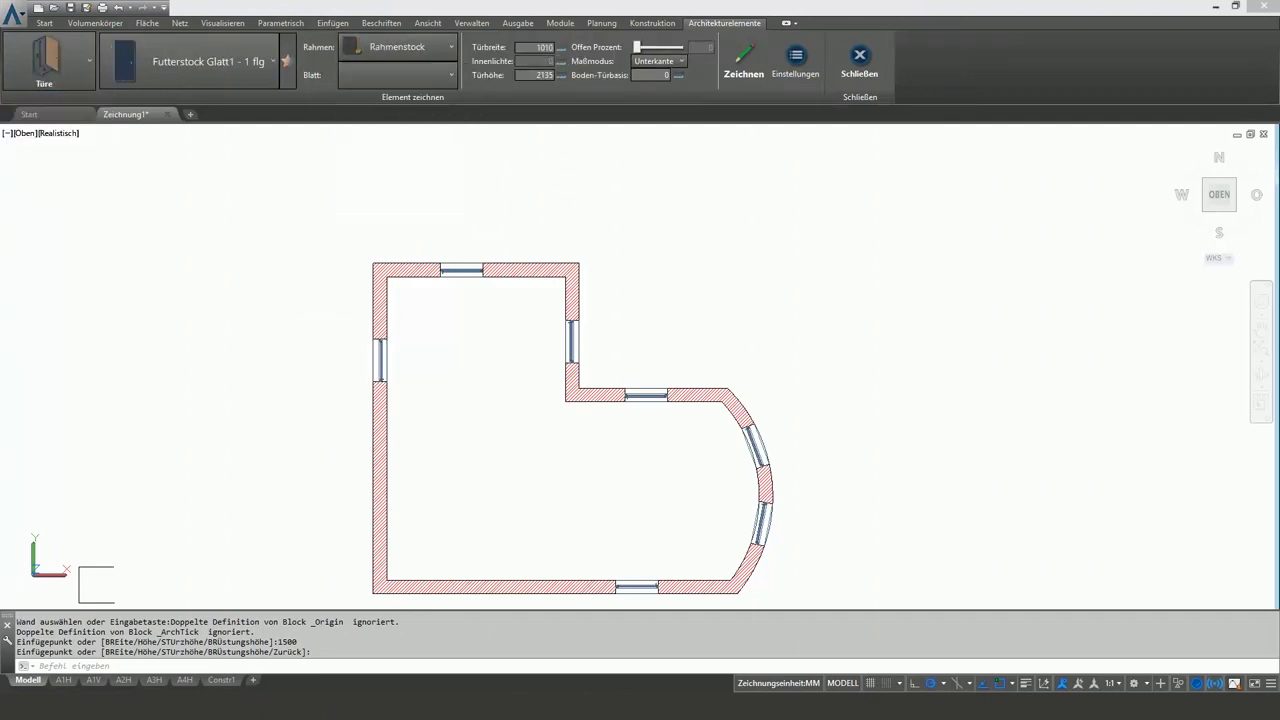
pyautogui.click(429, 79)
pyautogui.click(408, 188)
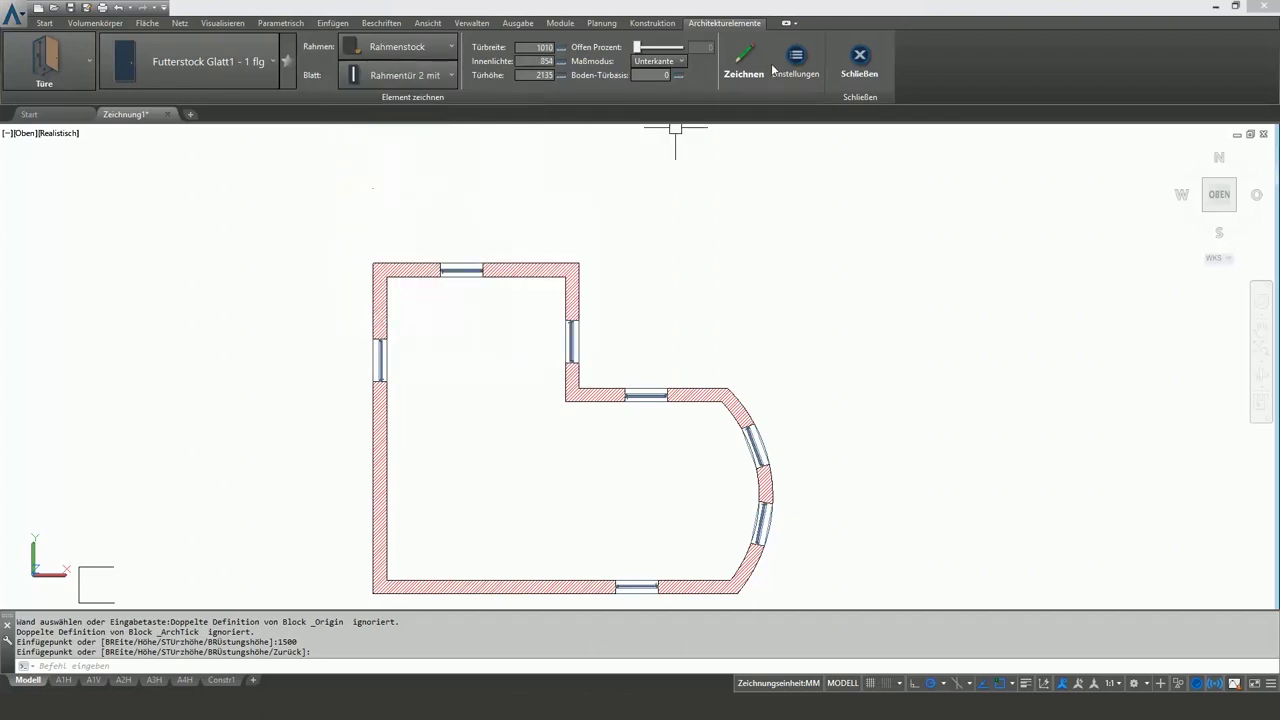
pyautogui.click(382, 484)
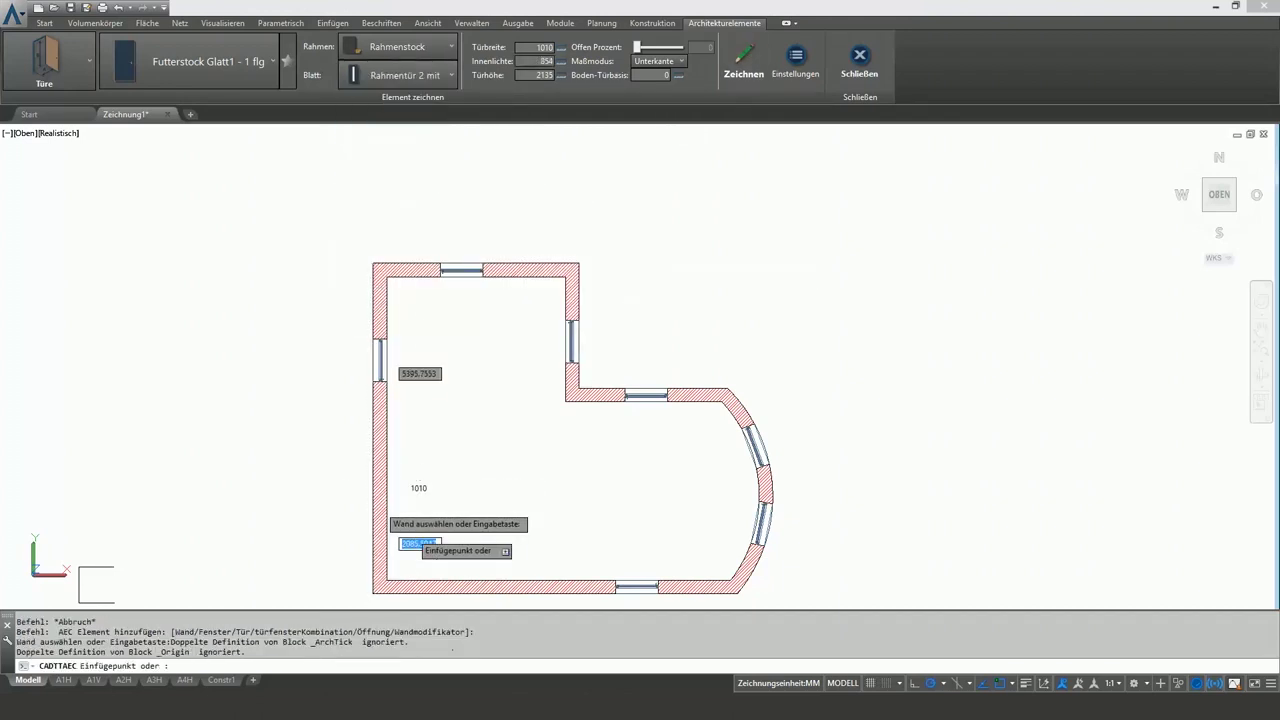
pyautogui.click(405, 520)
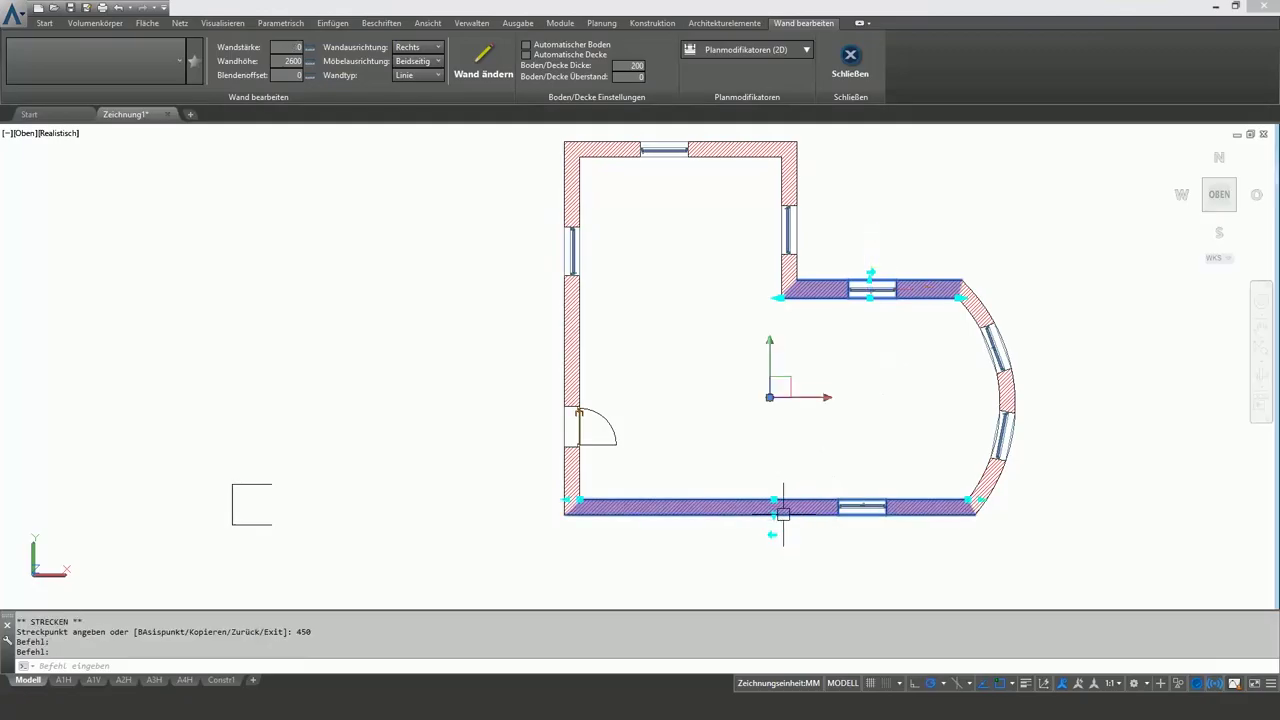
# Thicken the bottom wall downward and pull its right end down to slant it
pyautogui.click(773, 514)
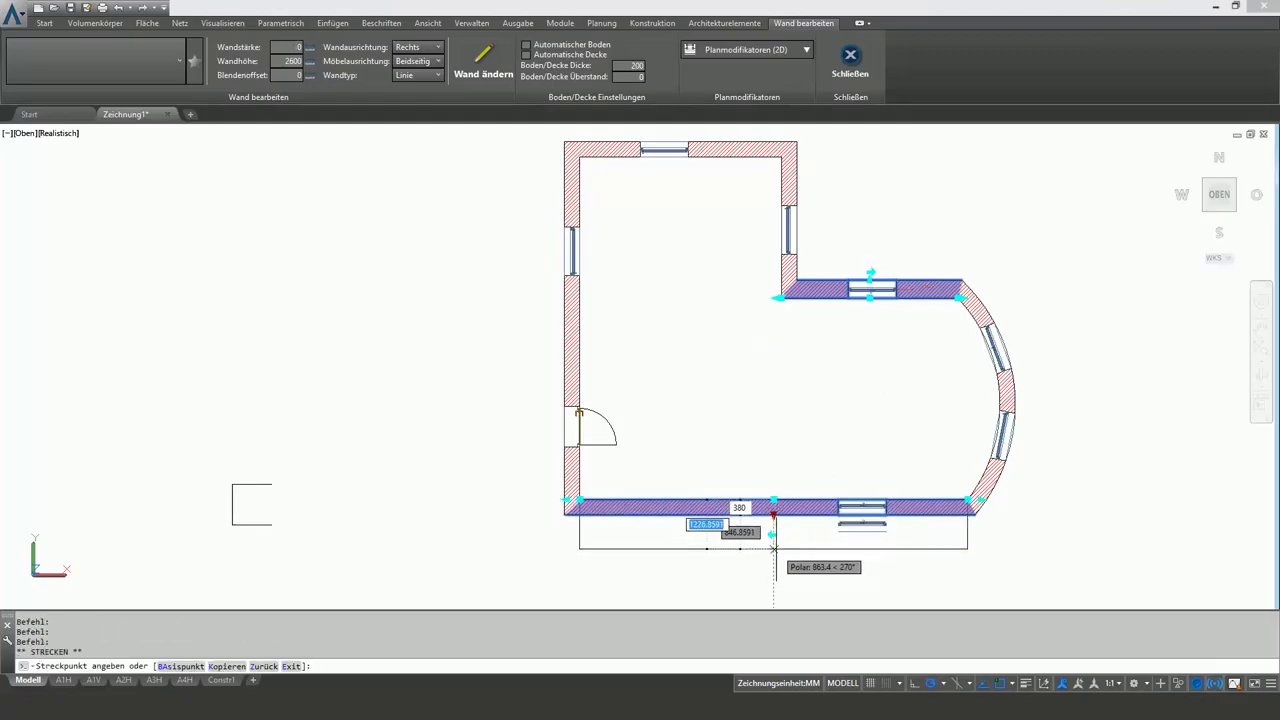
pyautogui.click(773, 537)
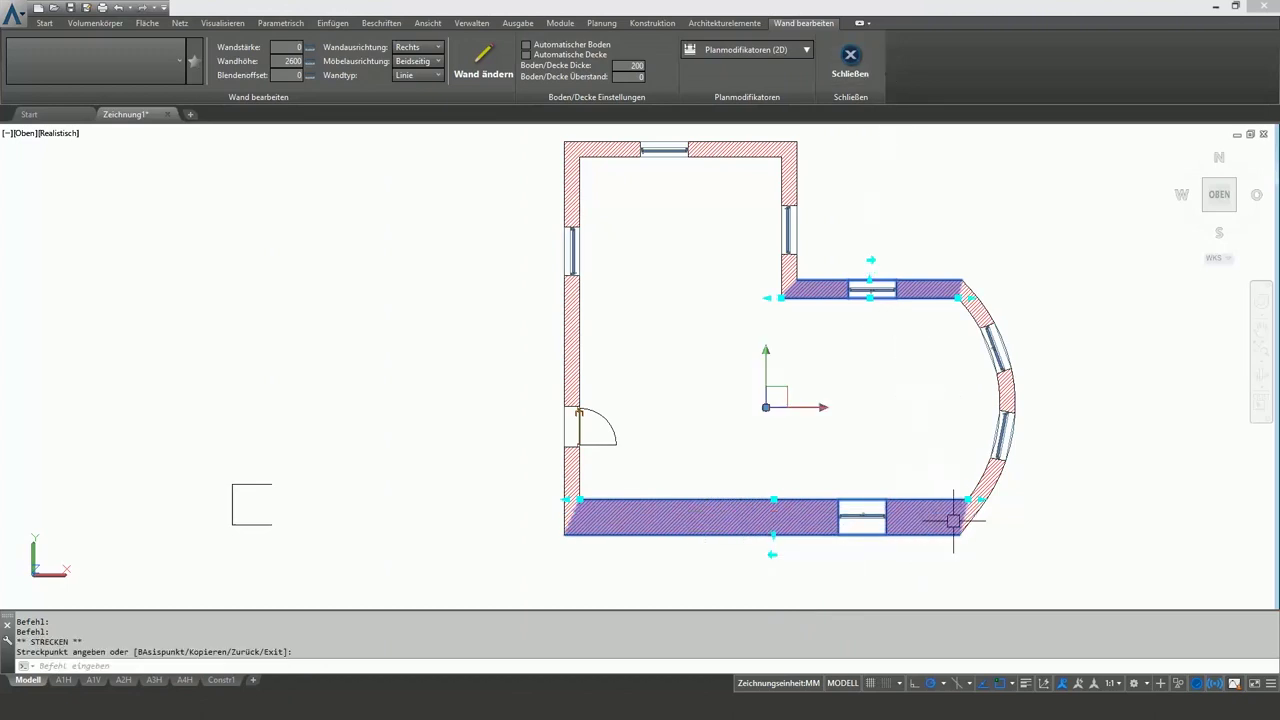
pyautogui.scroll(3, 962, 518)
pyautogui.click(969, 466)
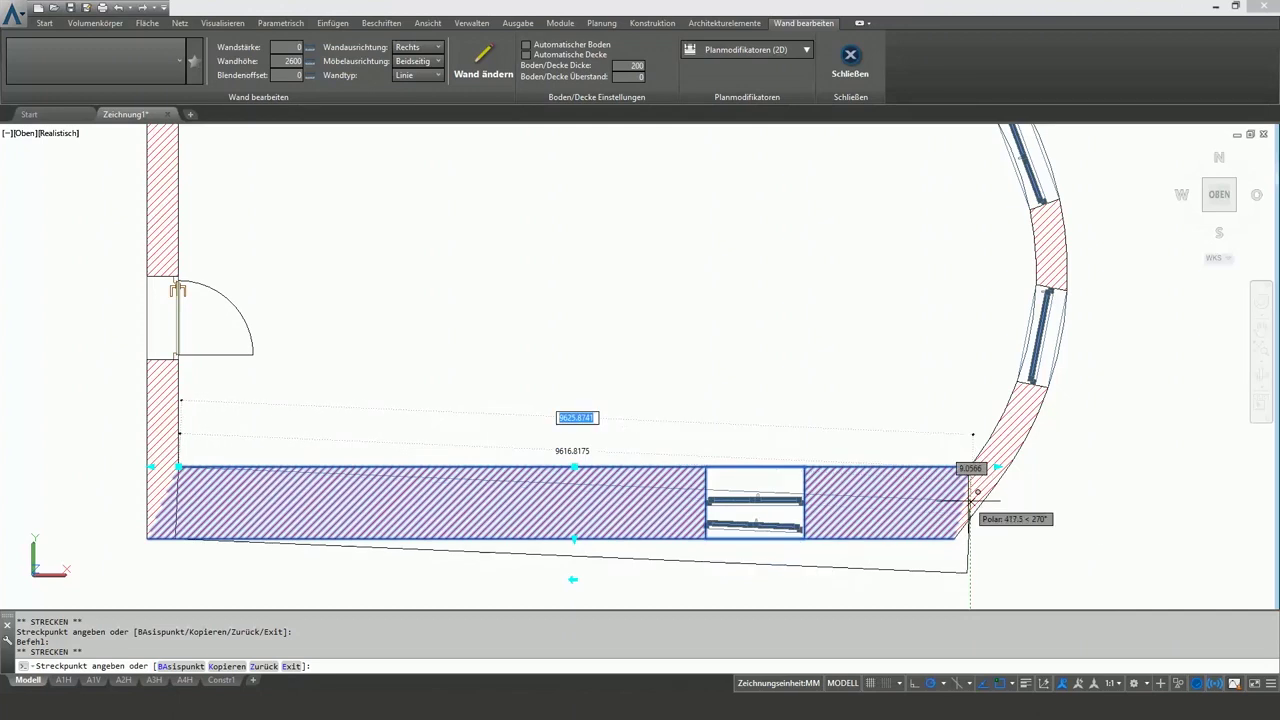
pyautogui.click(969, 500)
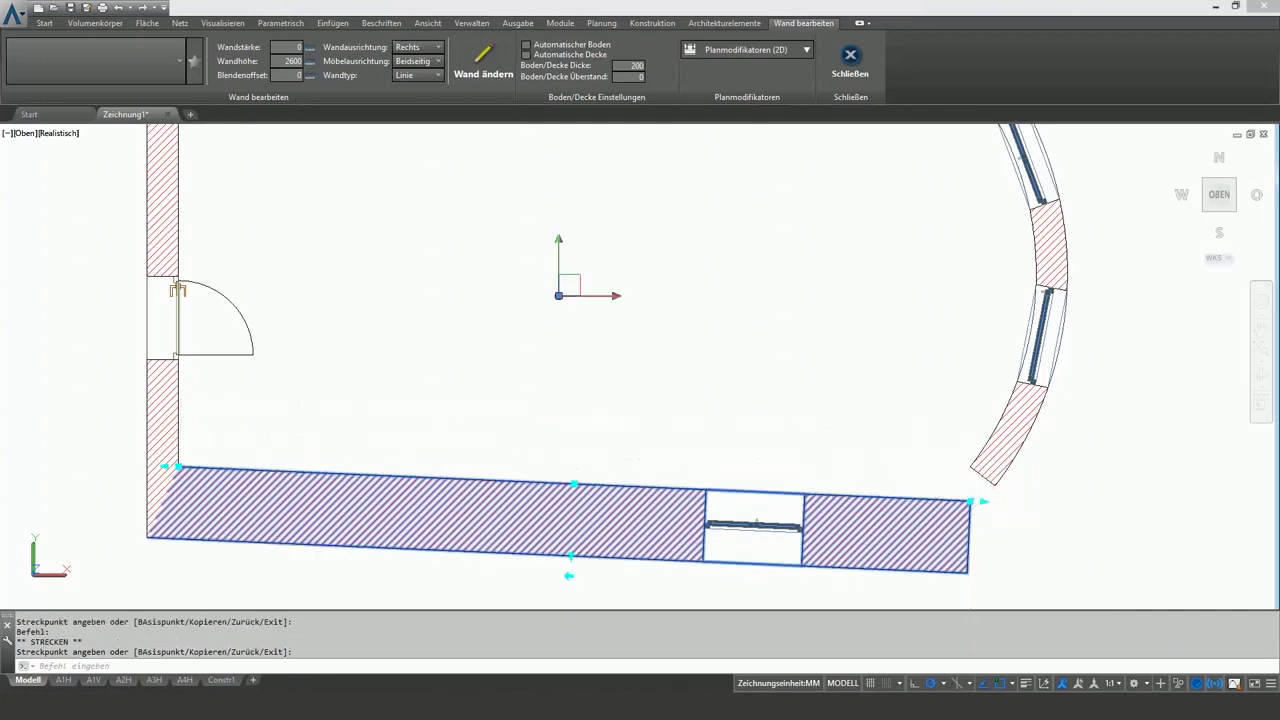
# Extend the curved wall's lower end to meet the slanted bottom wall
pyautogui.click(985, 451)
pyautogui.click(967, 474)
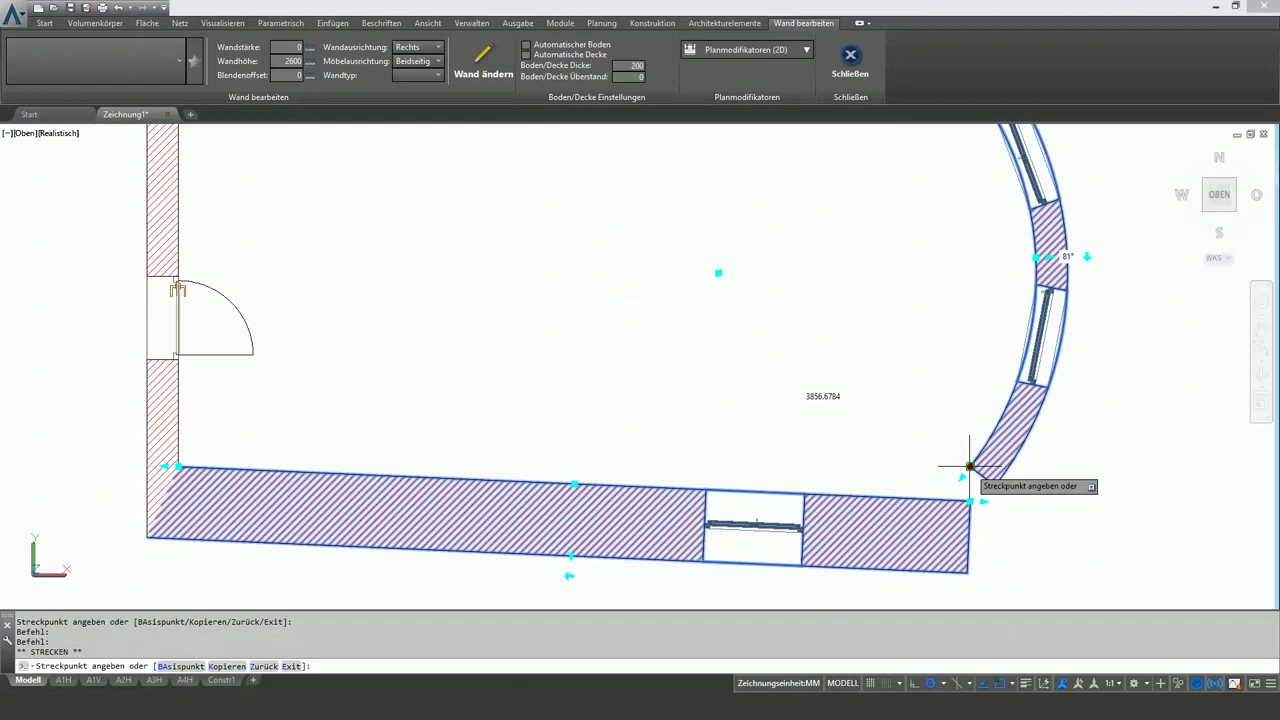
pyautogui.click(969, 500)
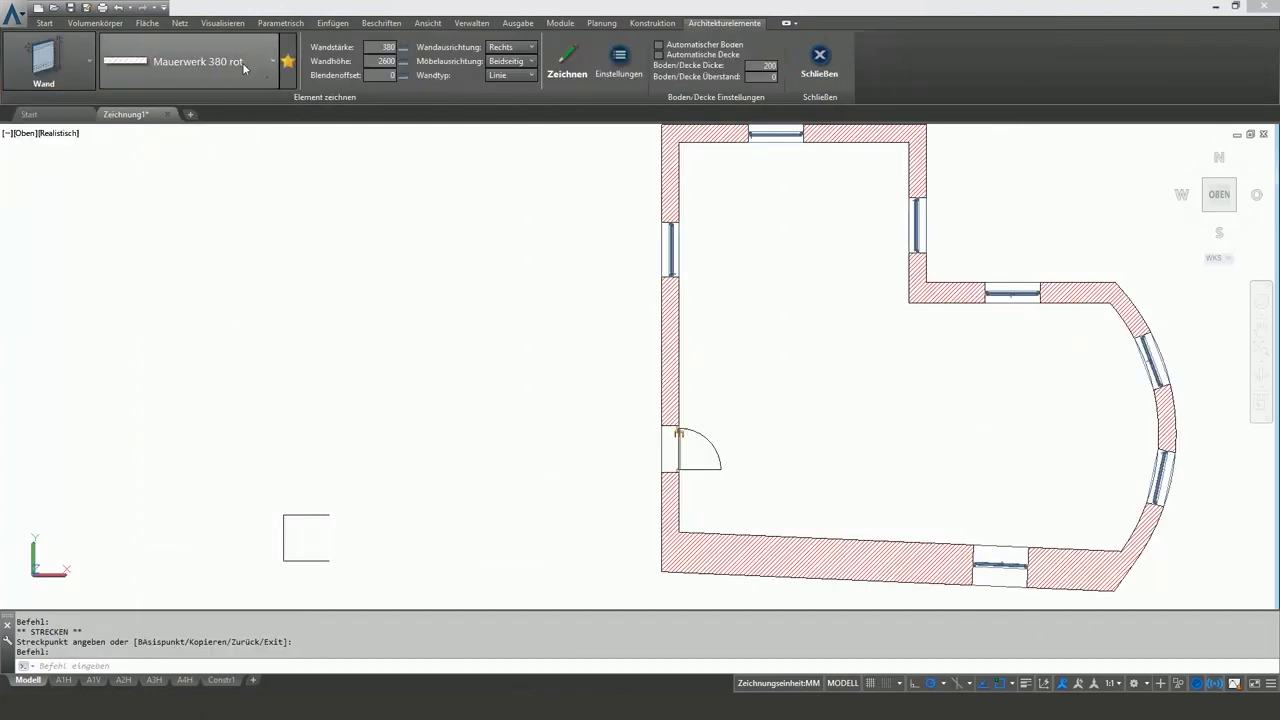
# Draw a grey masonry partition wall from the inner corner down to the bottom wall
pyautogui.click(242, 62)
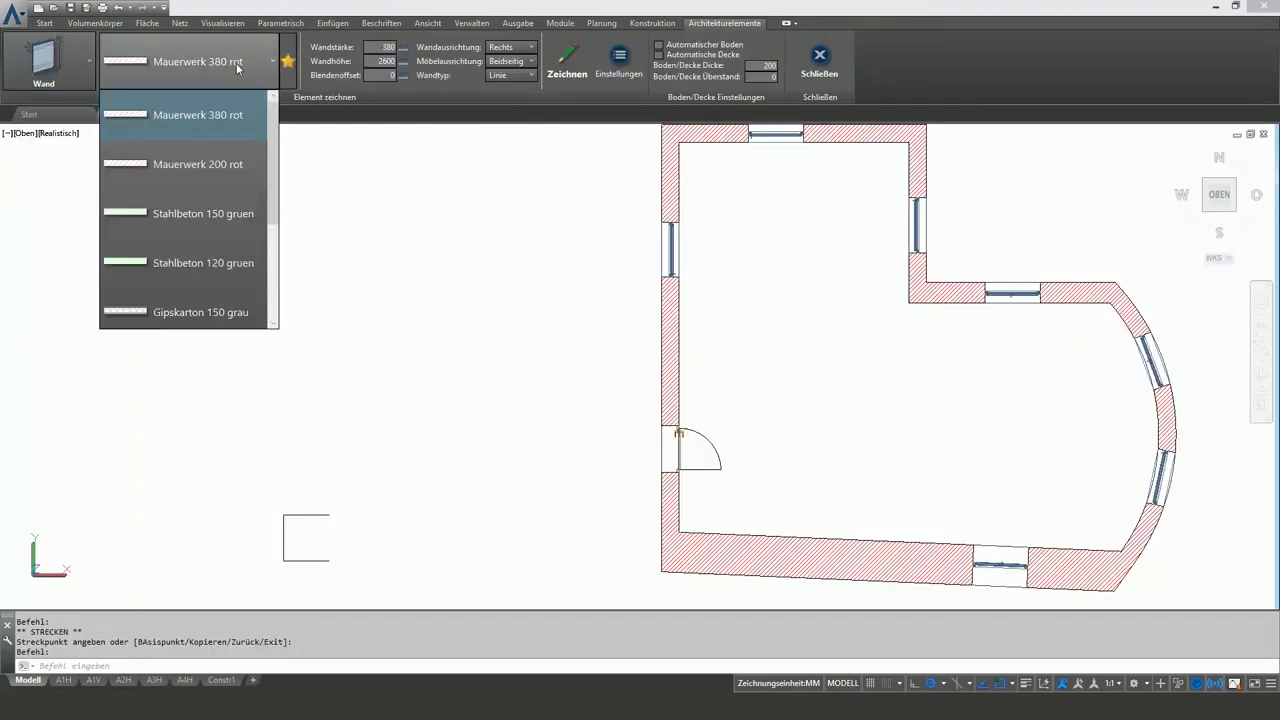
pyautogui.click(909, 300)
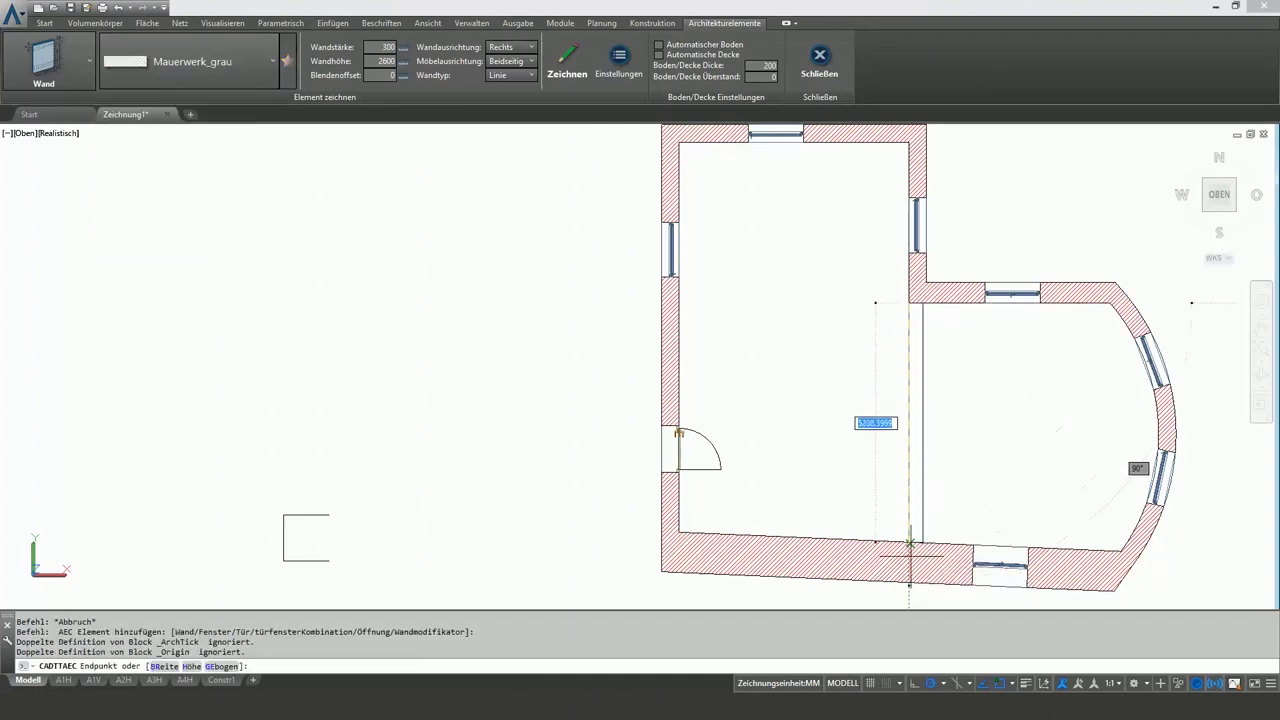
pyautogui.click(909, 578)
pyautogui.scroll(2, 997, 513)
# Place a door in the new partition wall
pyautogui.click(64, 63)
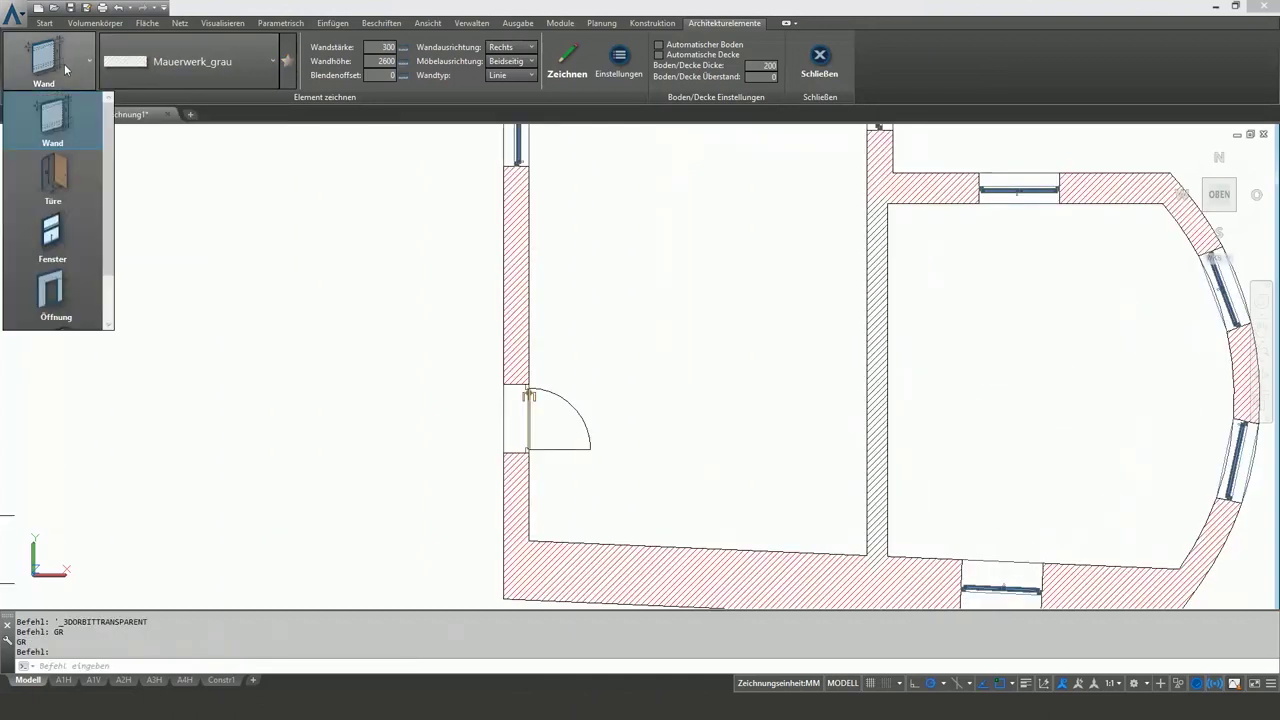
pyautogui.click(72, 155)
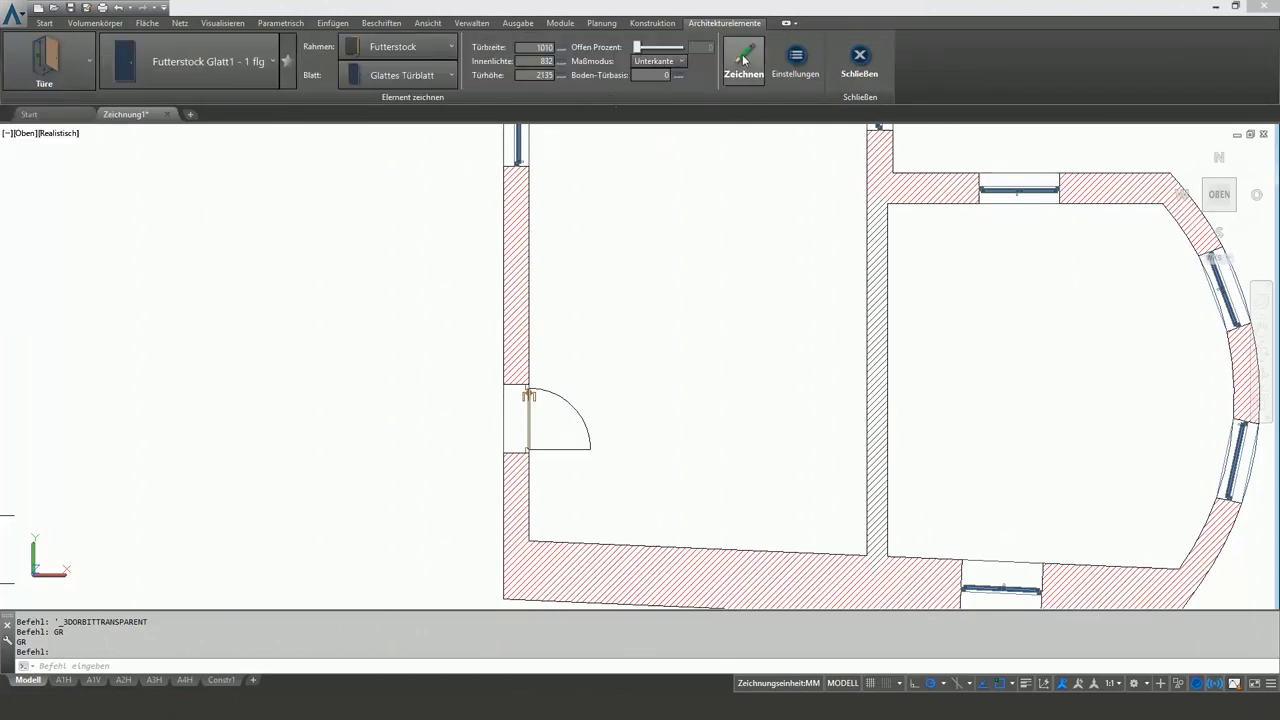
pyautogui.click(743, 60)
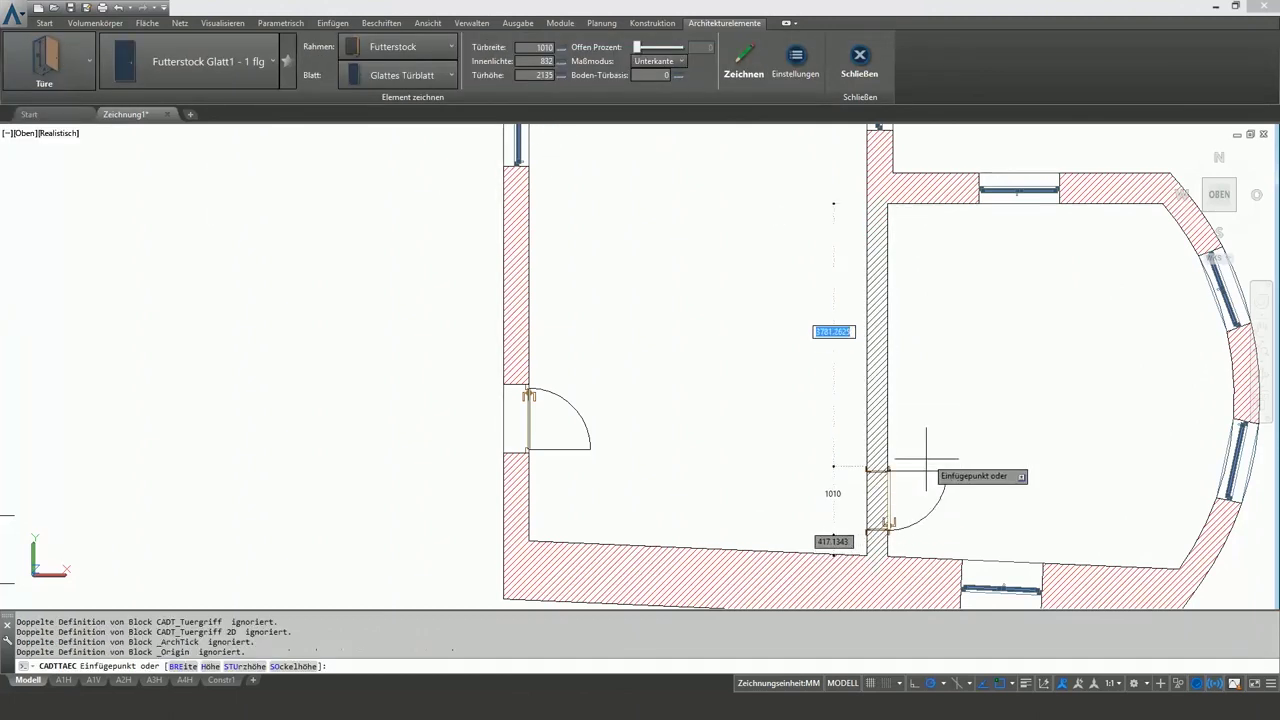
pyautogui.click(925, 440)
pyautogui.press('Escape')
pyautogui.scroll(1, 925, 440)
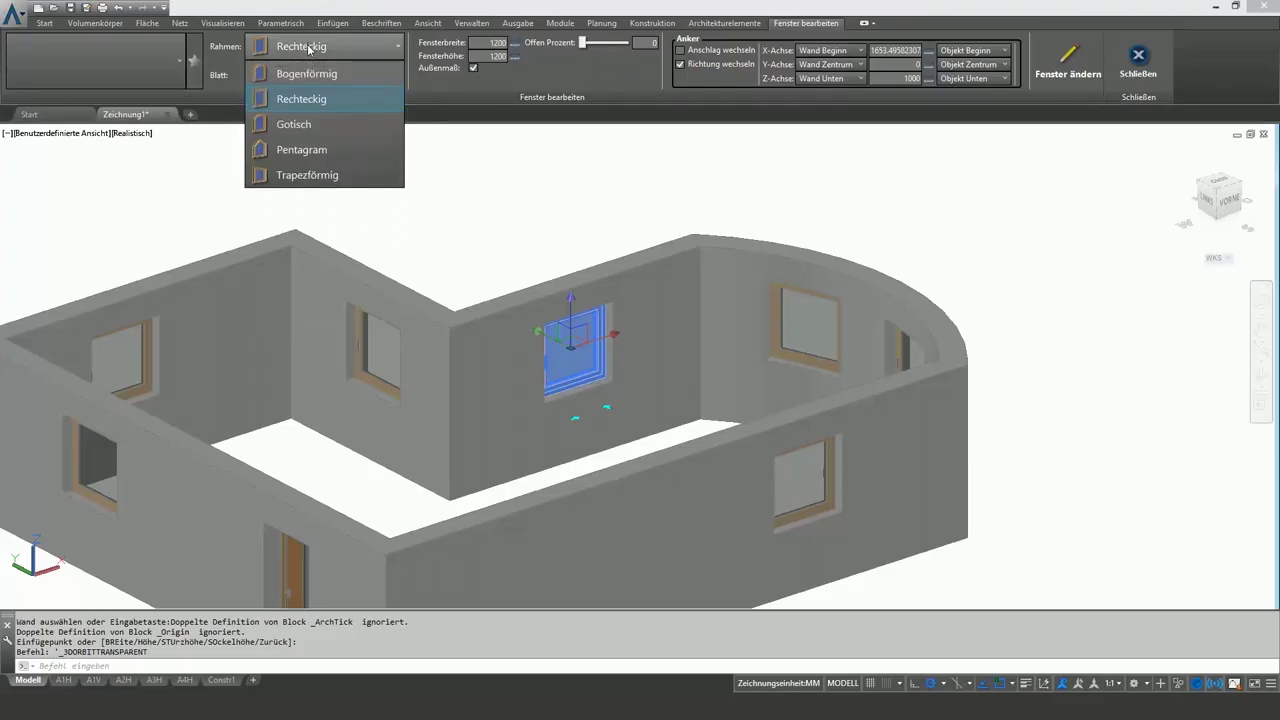
# Make the inner-wall window an arched (Bogenförmig) double window and raise its sash opening percentage
pyautogui.click(312, 76)
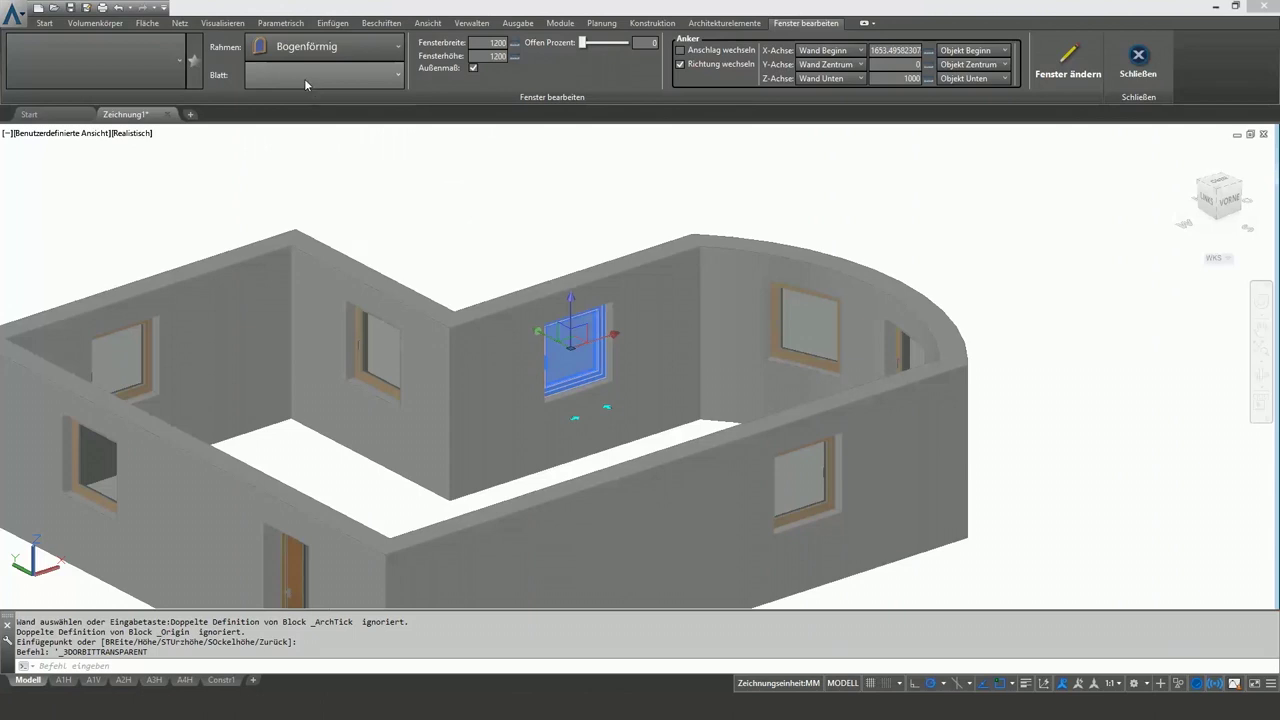
pyautogui.click(309, 75)
pyautogui.click(307, 145)
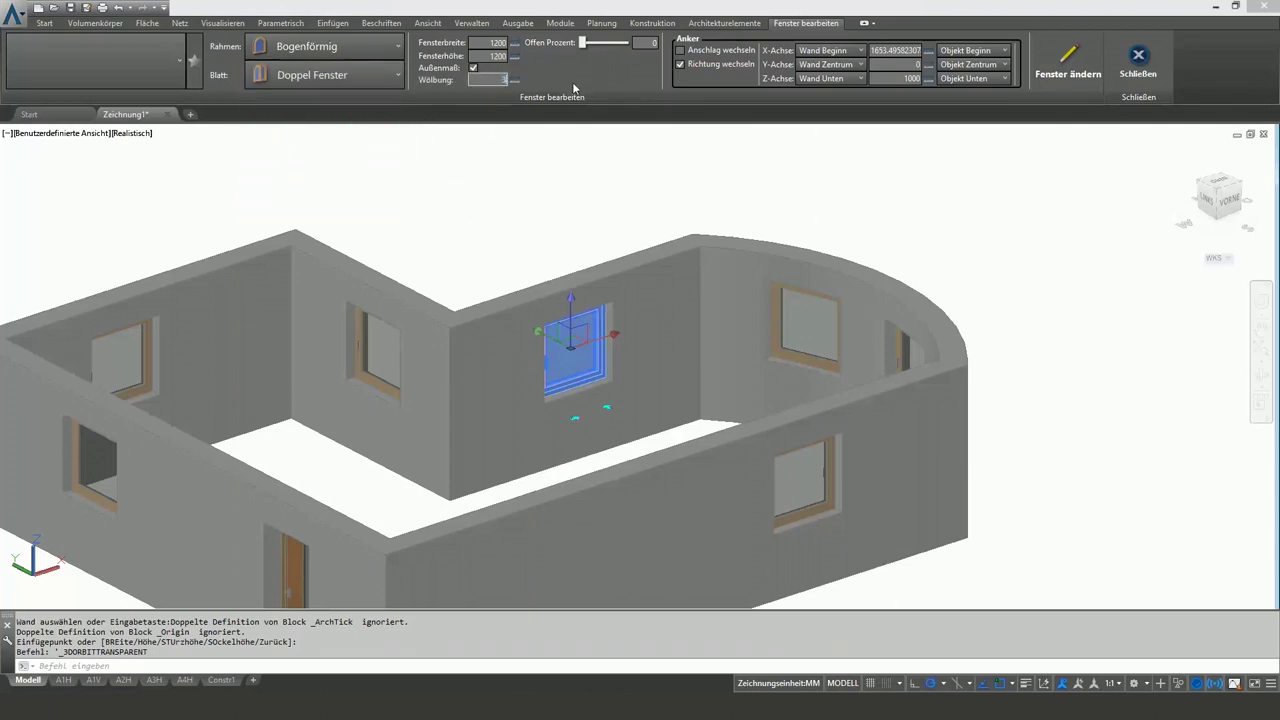
pyautogui.click(1075, 65)
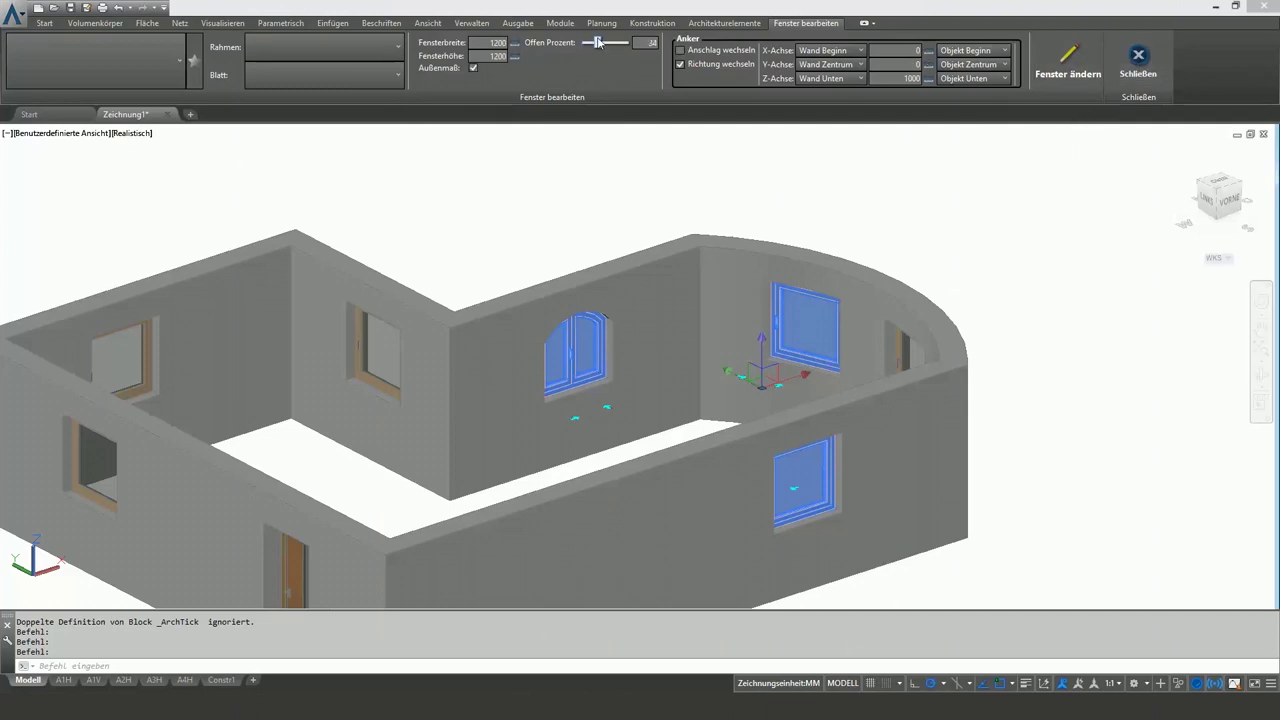
pyautogui.moveTo(611, 42); pyautogui.dragTo(615, 42)
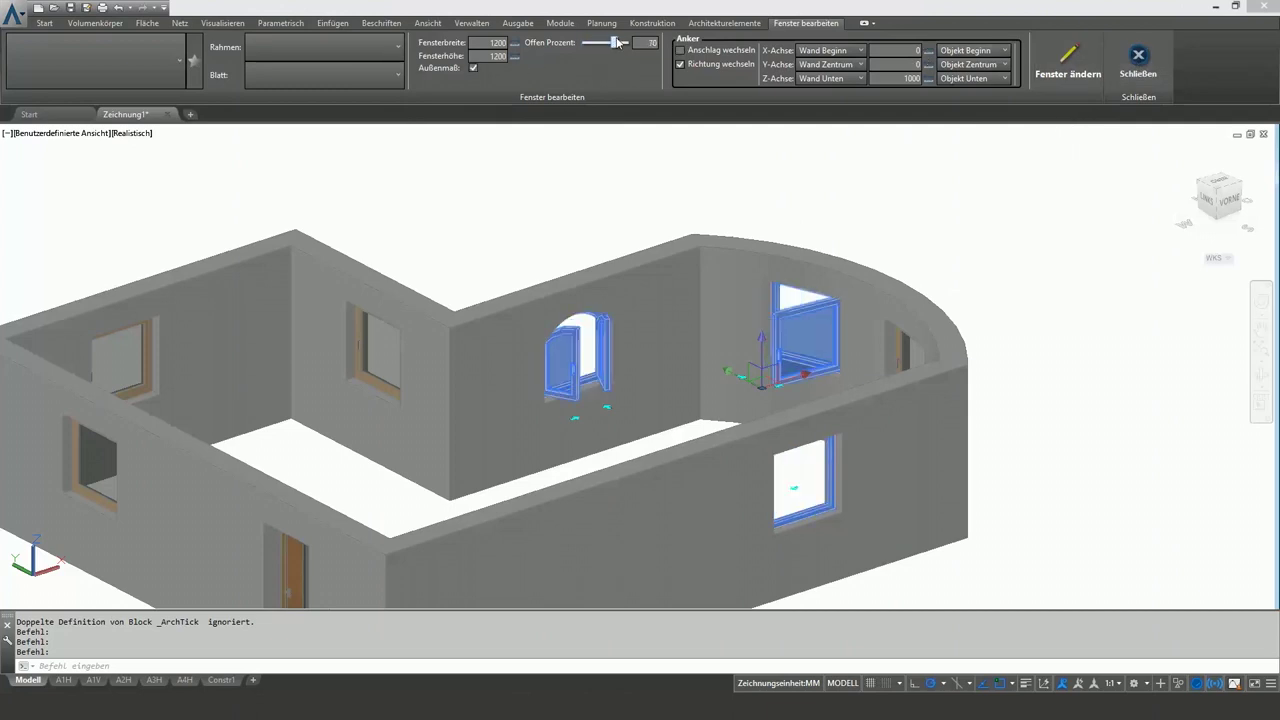
pyautogui.click(624, 42)
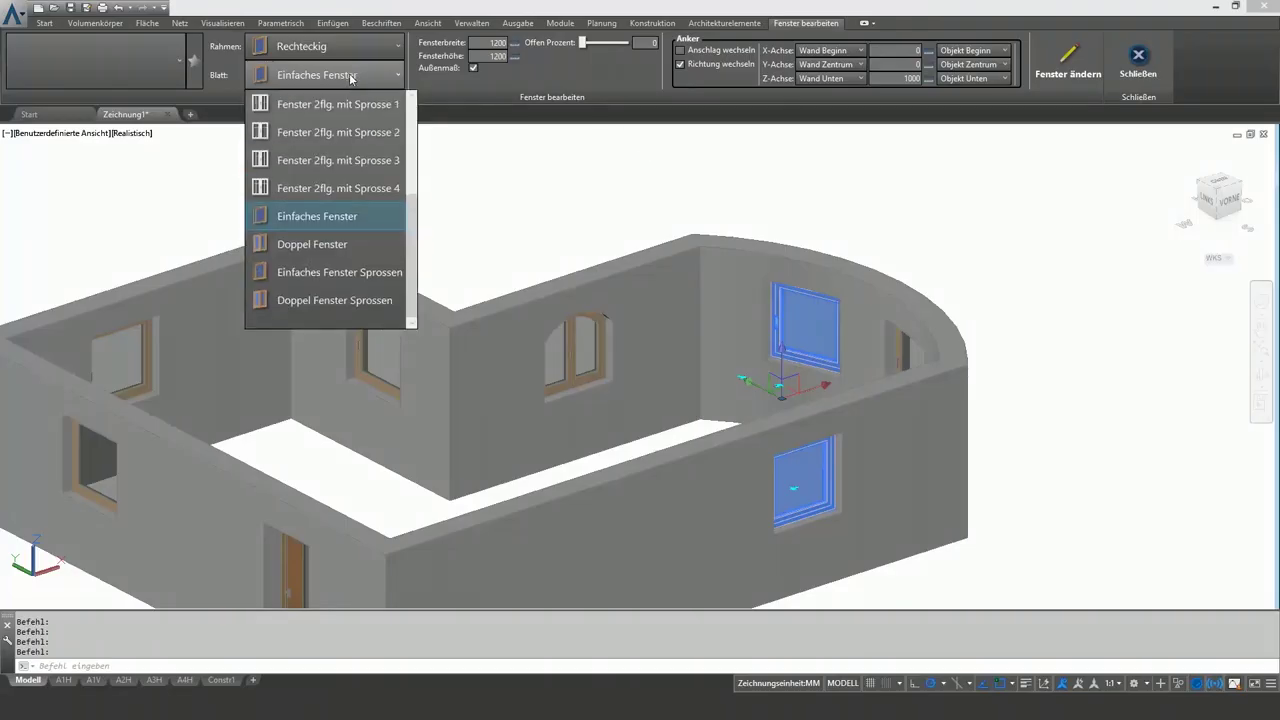
# Give two windows Doppel Fenster Sprossen sashes and the door a Glattes Türblatt 2 leaf
pyautogui.click(366, 299)
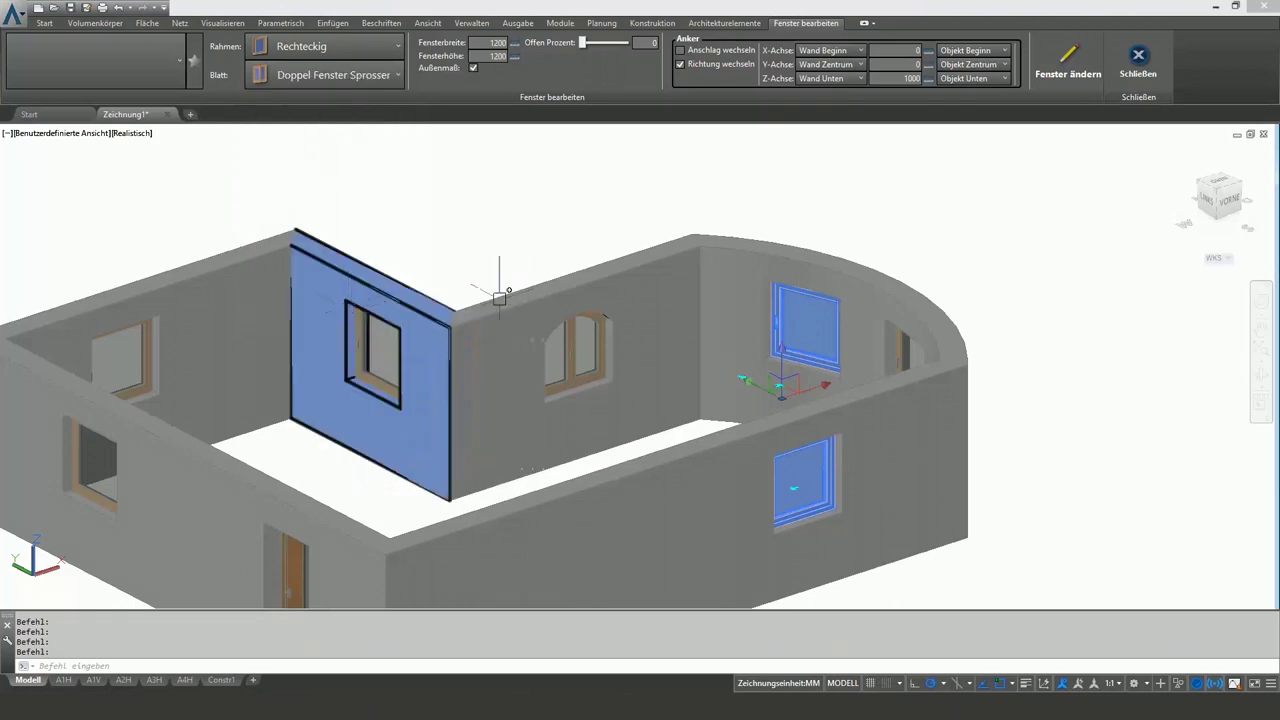
pyautogui.click(1073, 65)
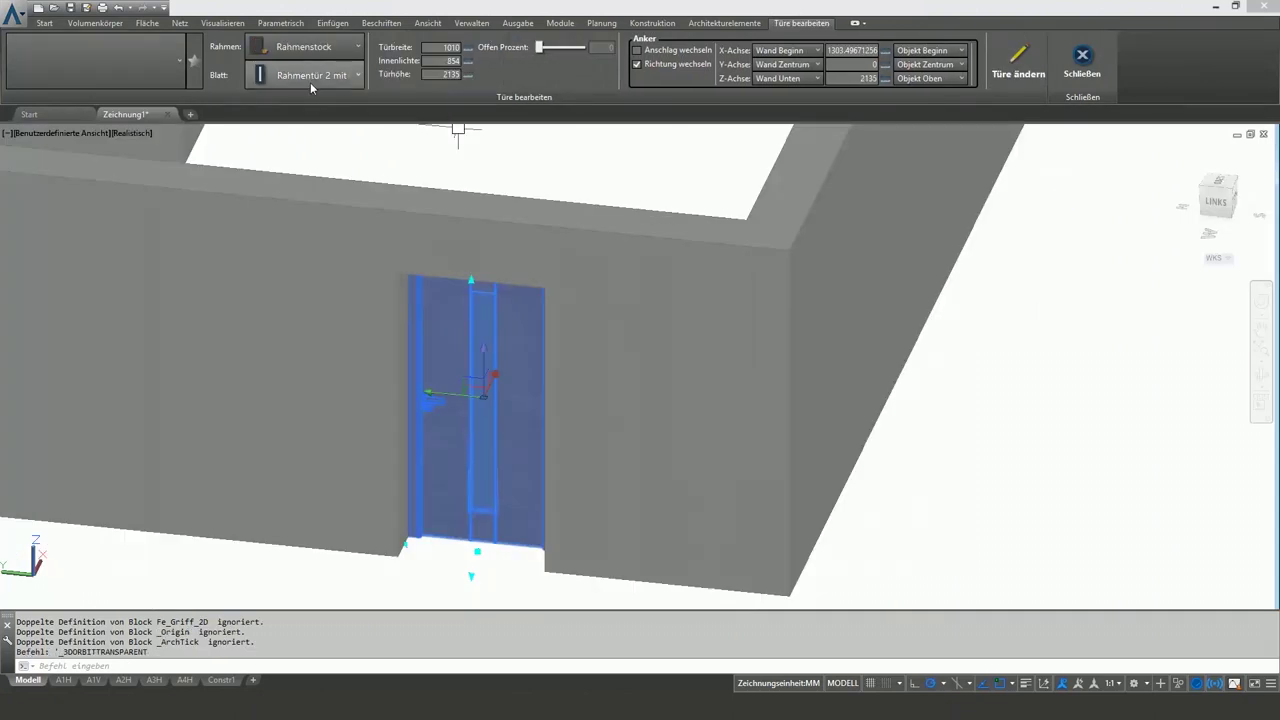
pyautogui.click(309, 84)
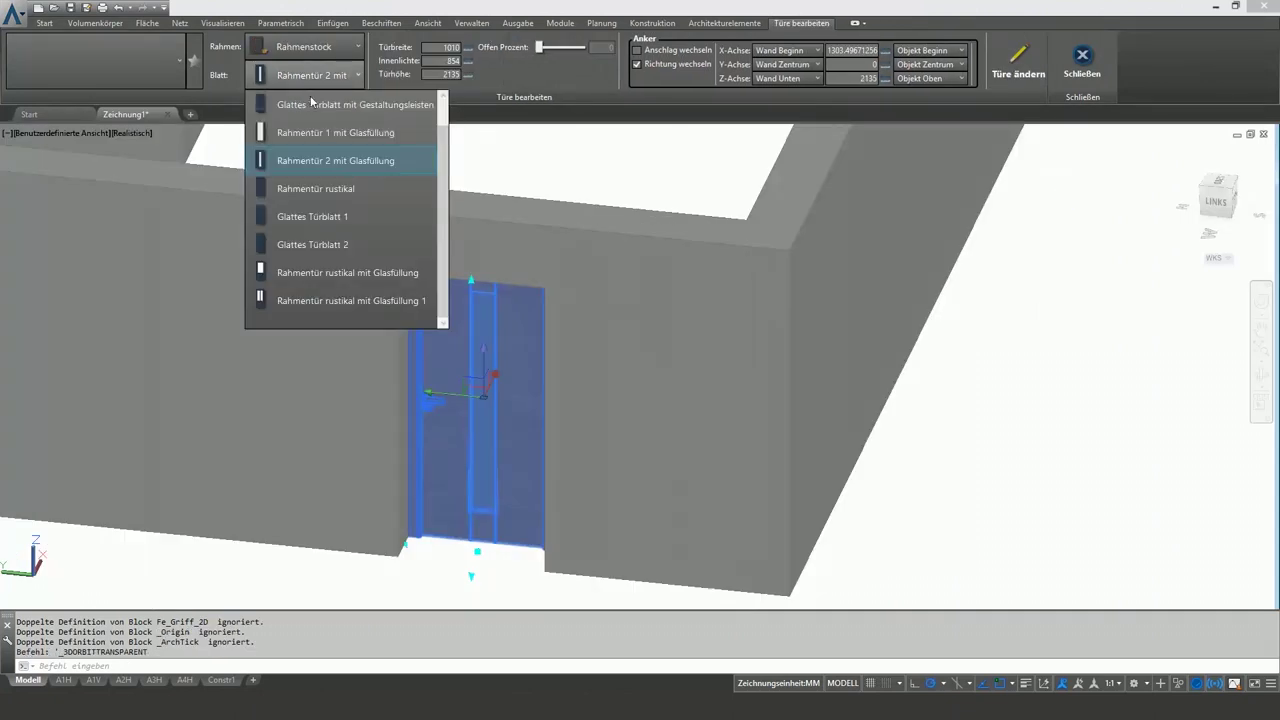
pyautogui.click(332, 247)
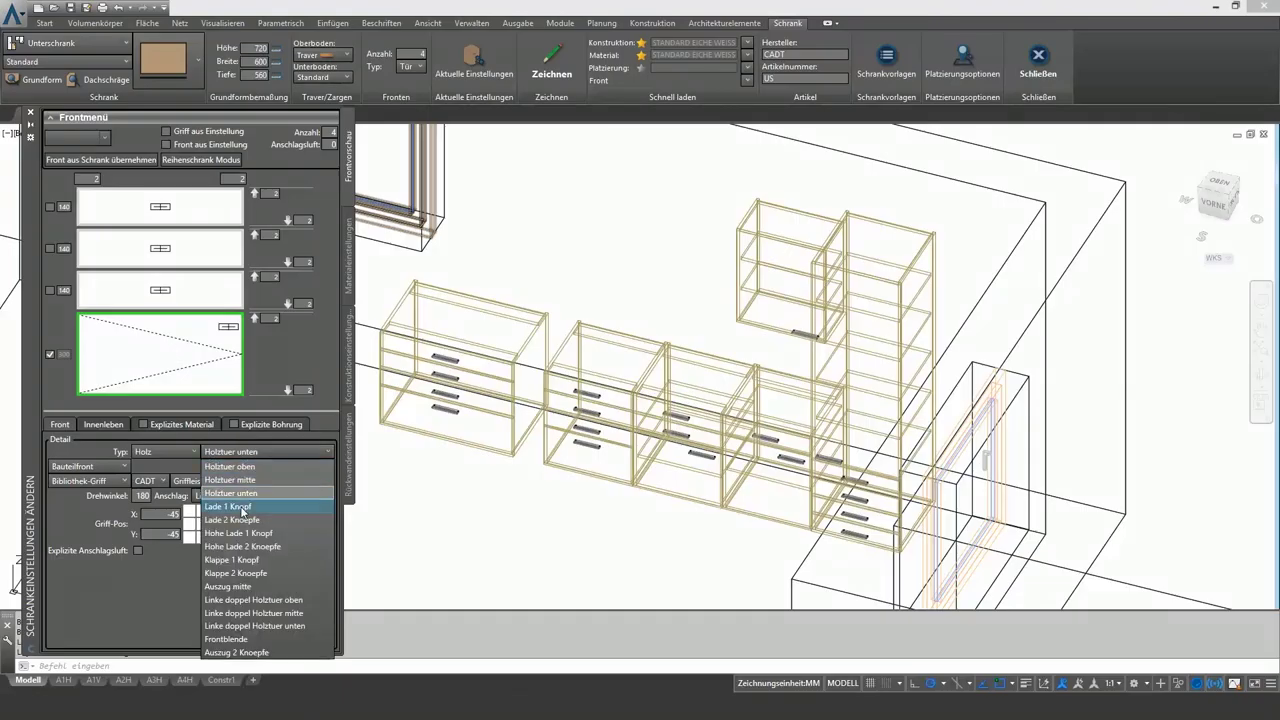
# Make the bottom front a tall one-knob drawer with flexible third front, then delete a front
pyautogui.click(241, 533)
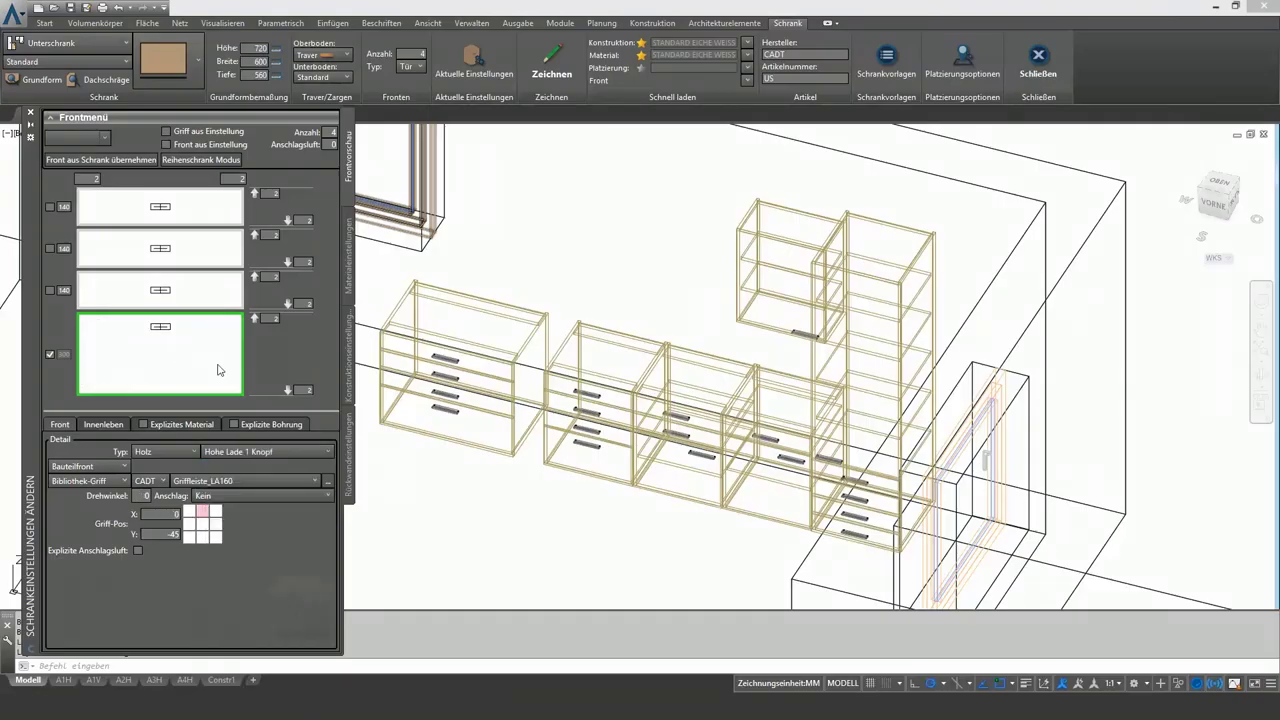
pyautogui.click(50, 290)
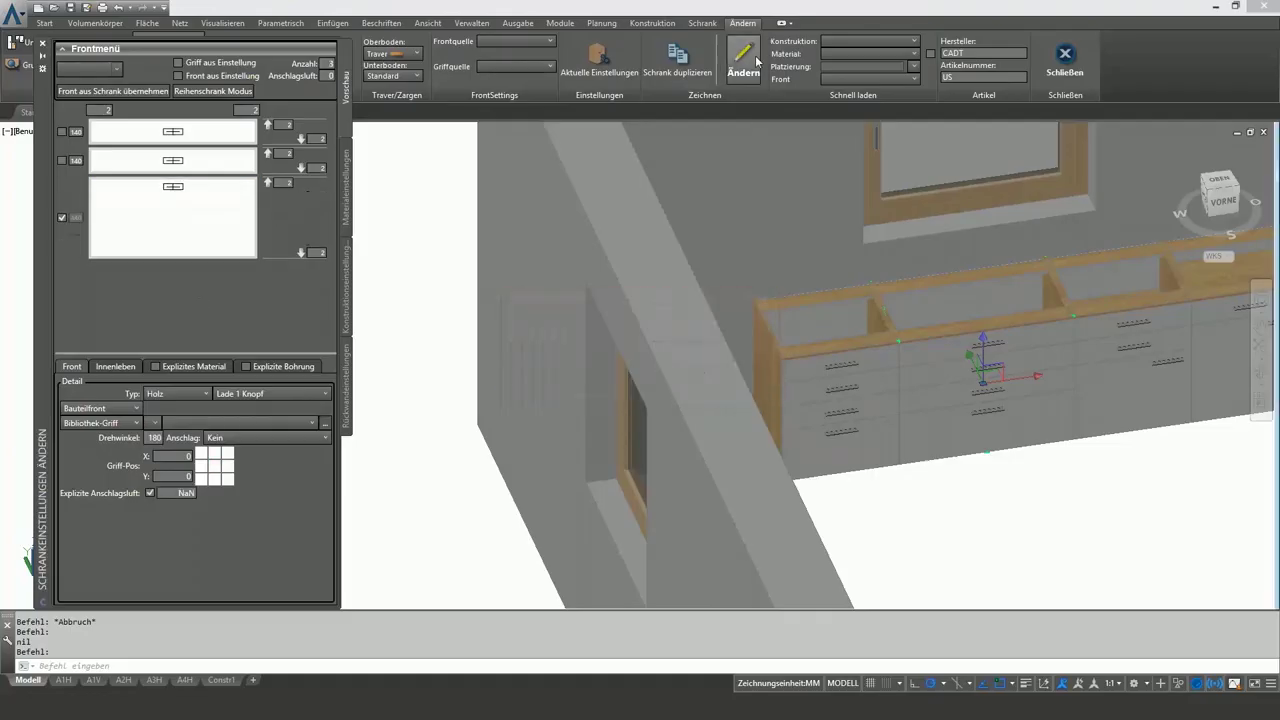
pyautogui.click(752, 62)
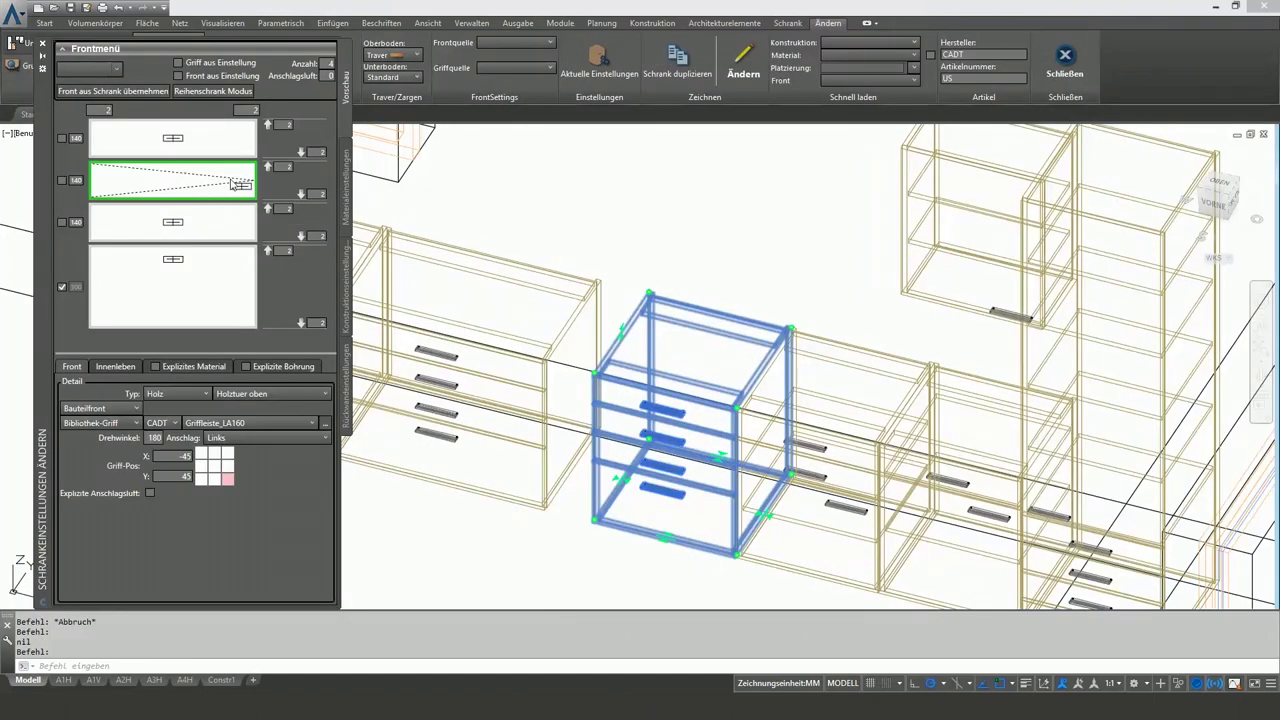
pyautogui.press('Delete')
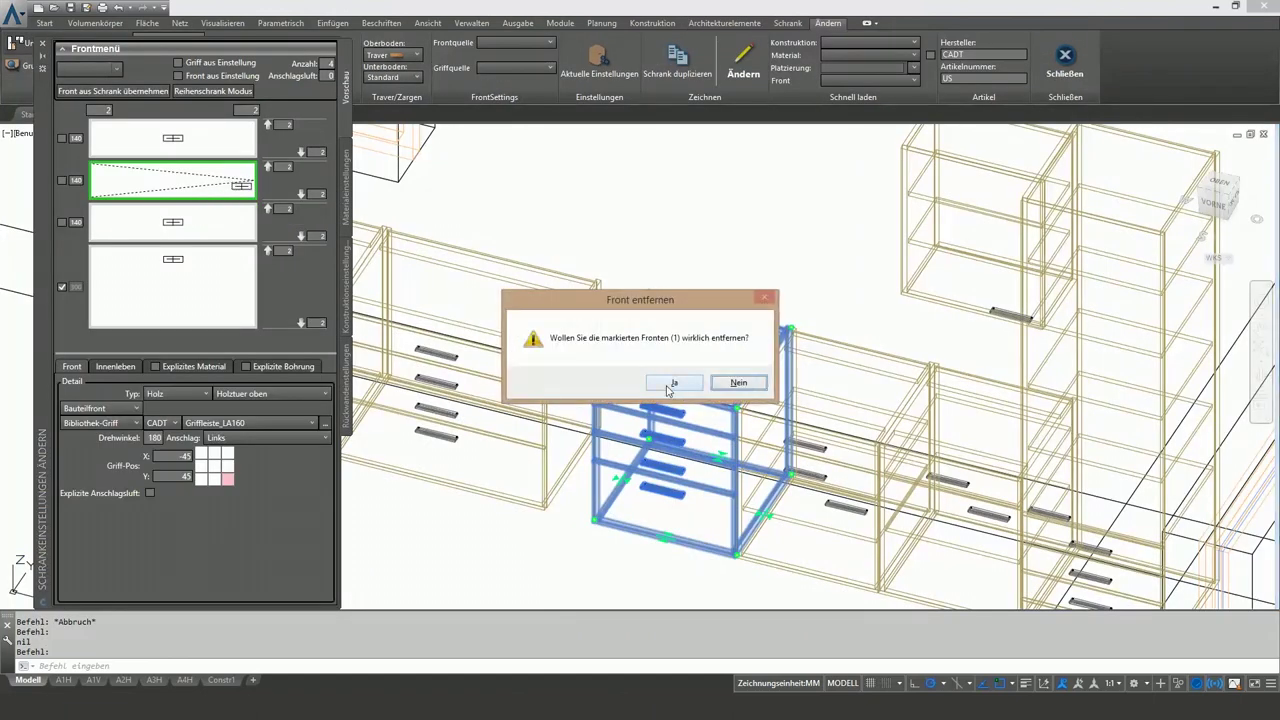
pyautogui.click(669, 385)
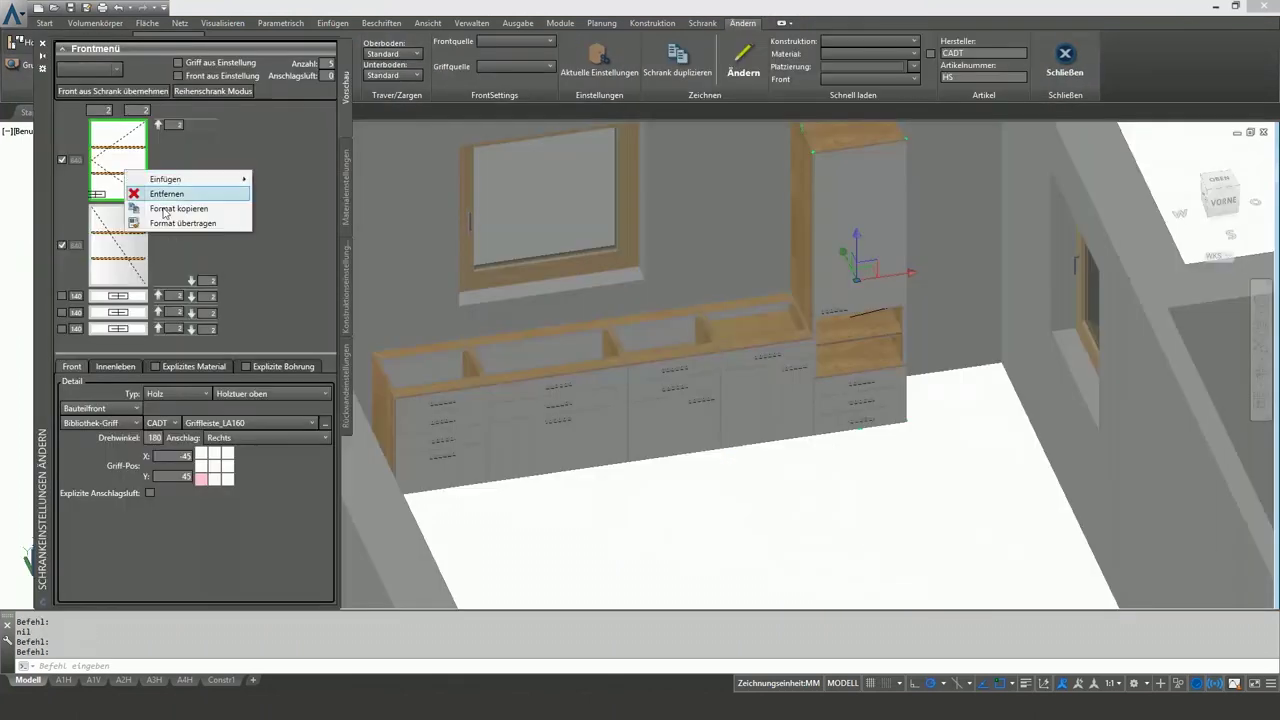
# Copy the first front's format onto the tall cabinet's second front and apply it
pyautogui.click(165, 207)
pyautogui.rightClick(121, 238)
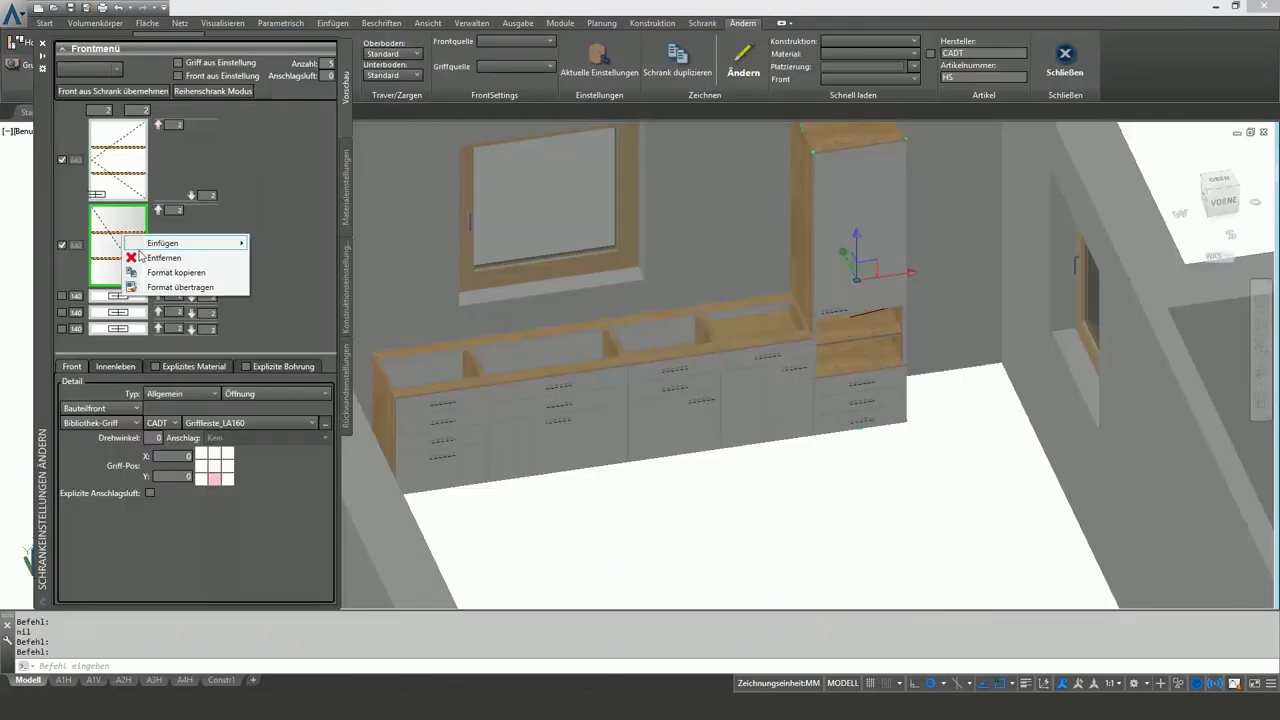
pyautogui.click(165, 289)
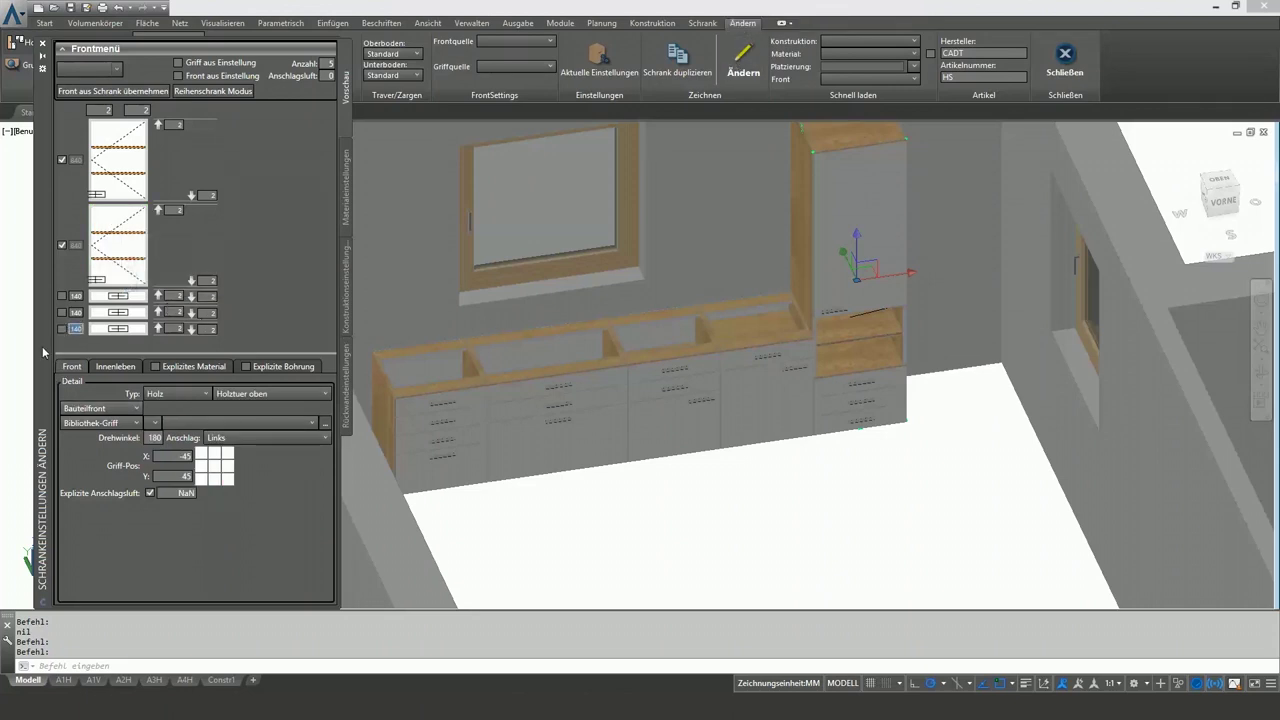
pyautogui.click(740, 56)
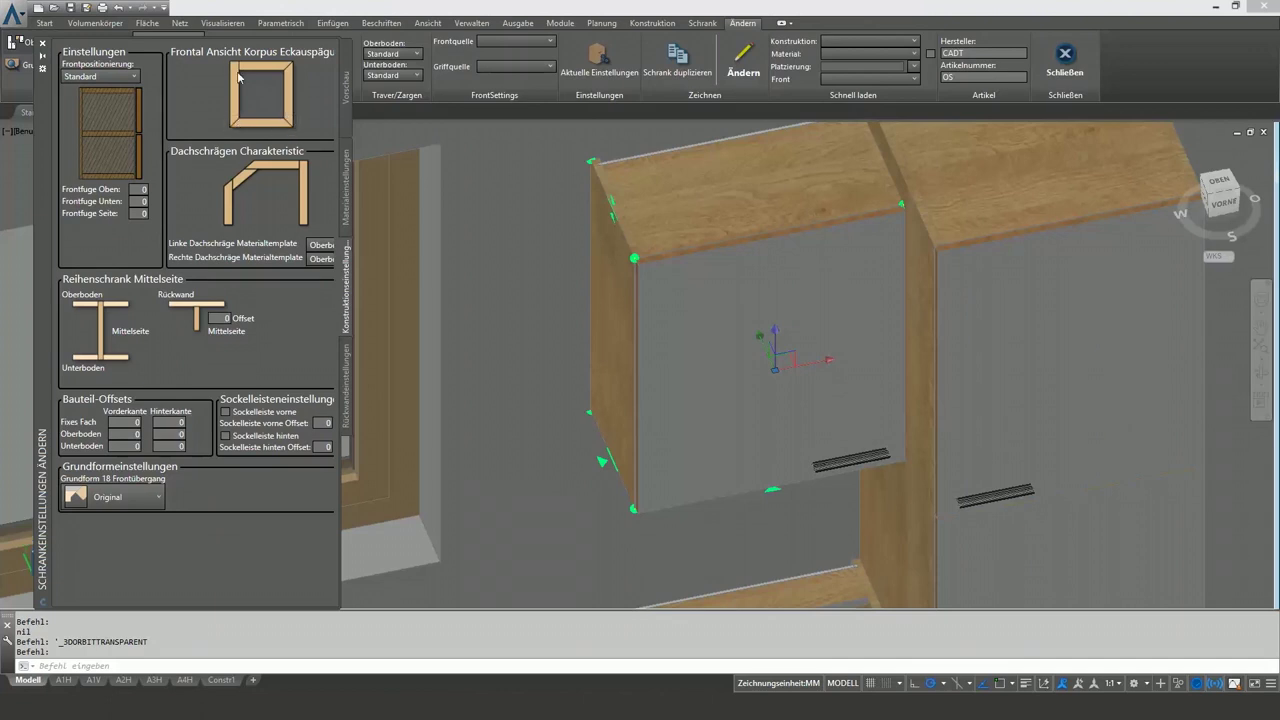
# Set the wall cabinet's front positioning to Innenliegend 2 and apply the change
pyautogui.click(100, 76)
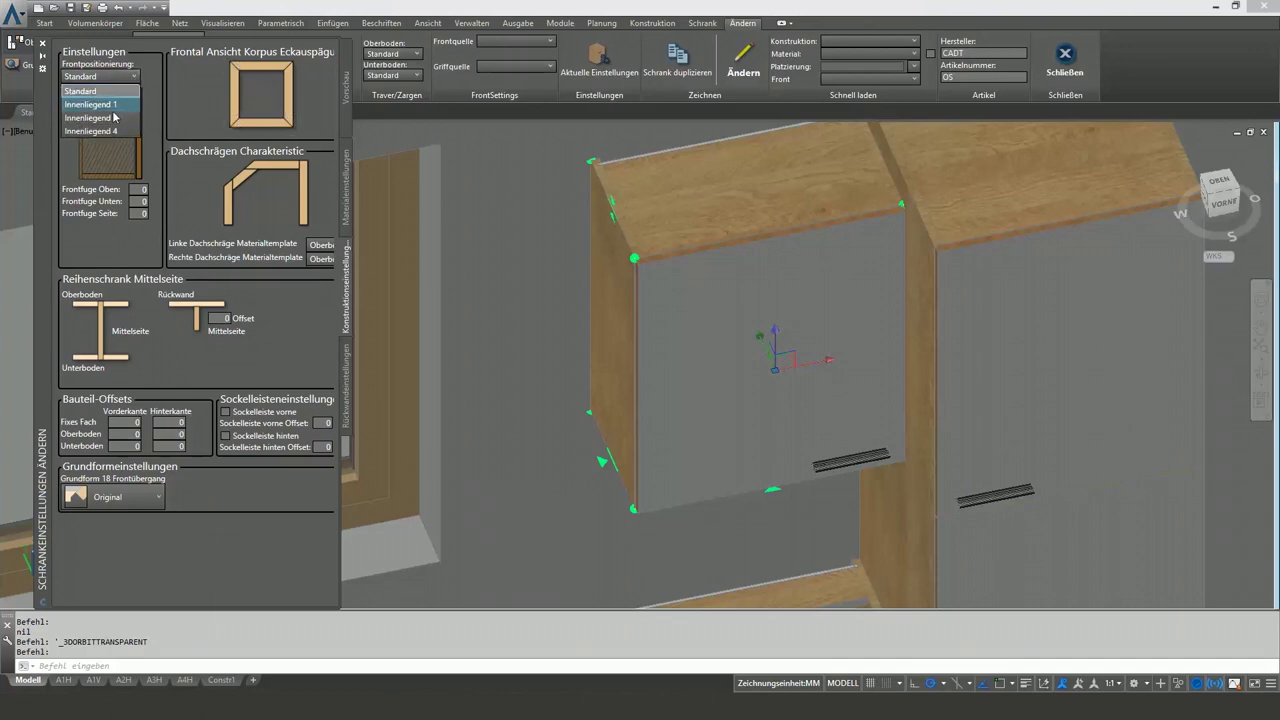
pyautogui.click(745, 62)
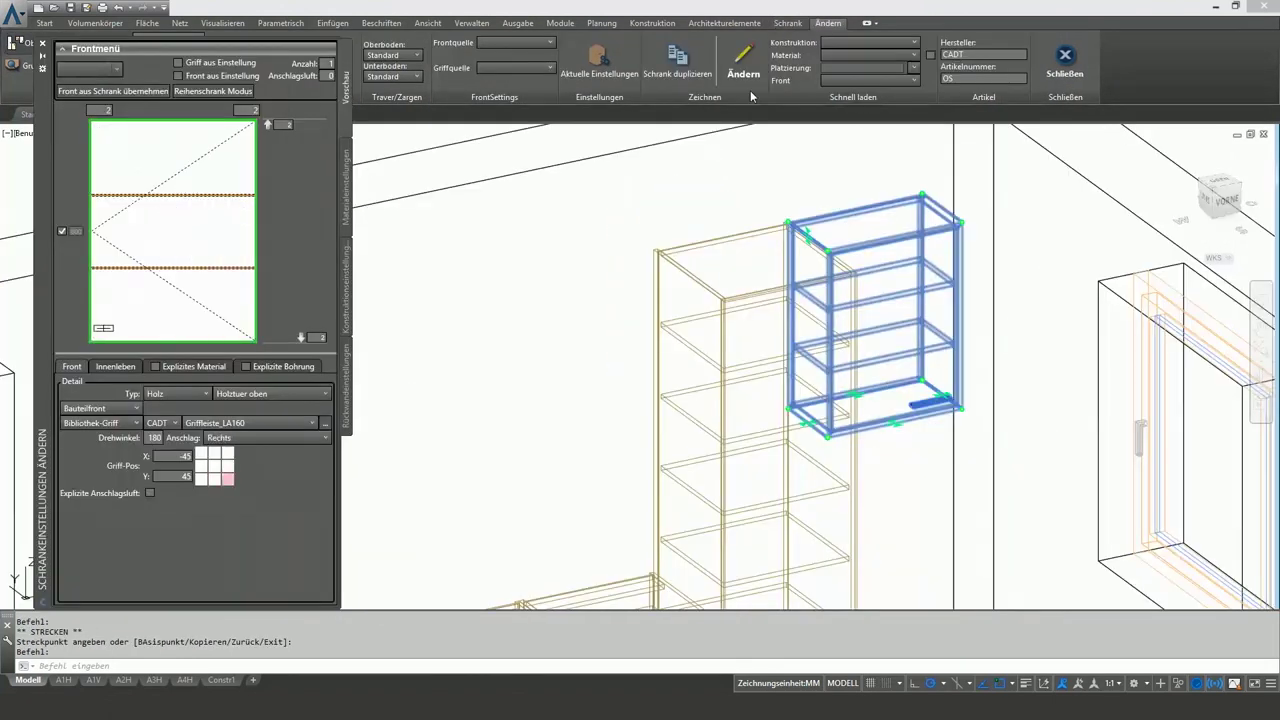
pyautogui.click(752, 76)
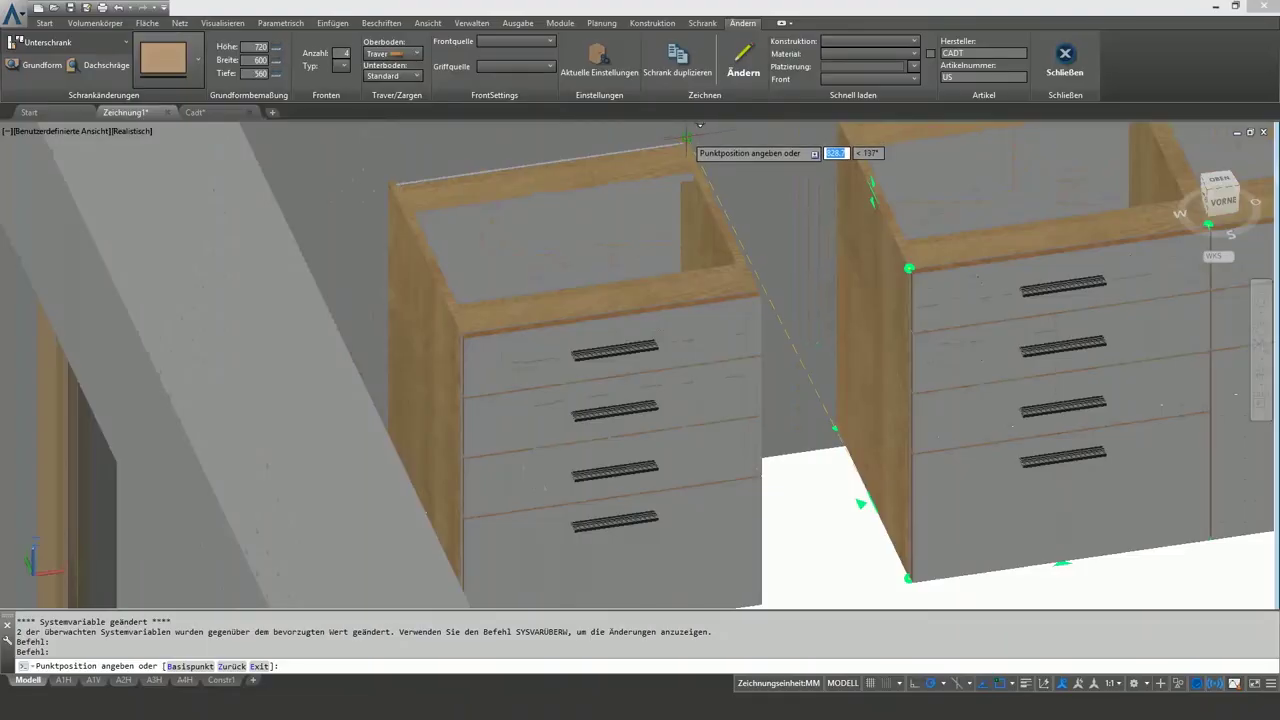
# Slide the right base cabinet flush against the left one
pyautogui.press('Escape')
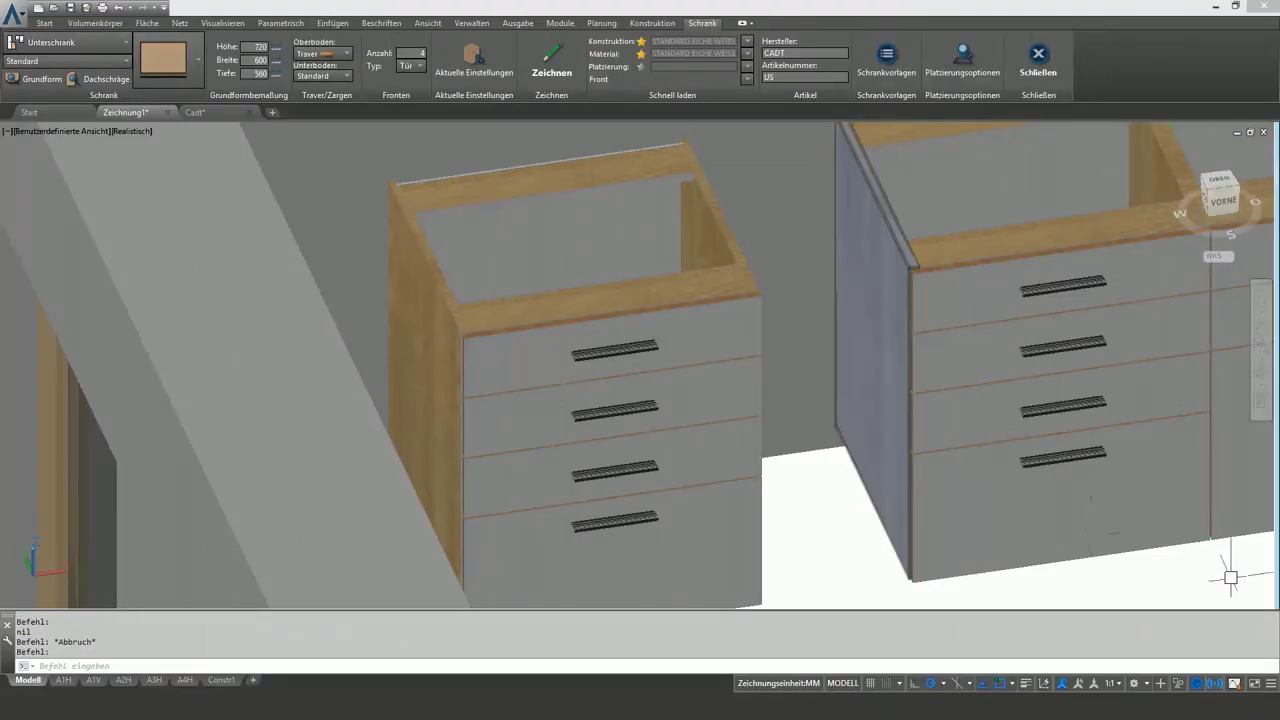
pyautogui.moveTo(1230, 578); pyautogui.dragTo(987, 374)
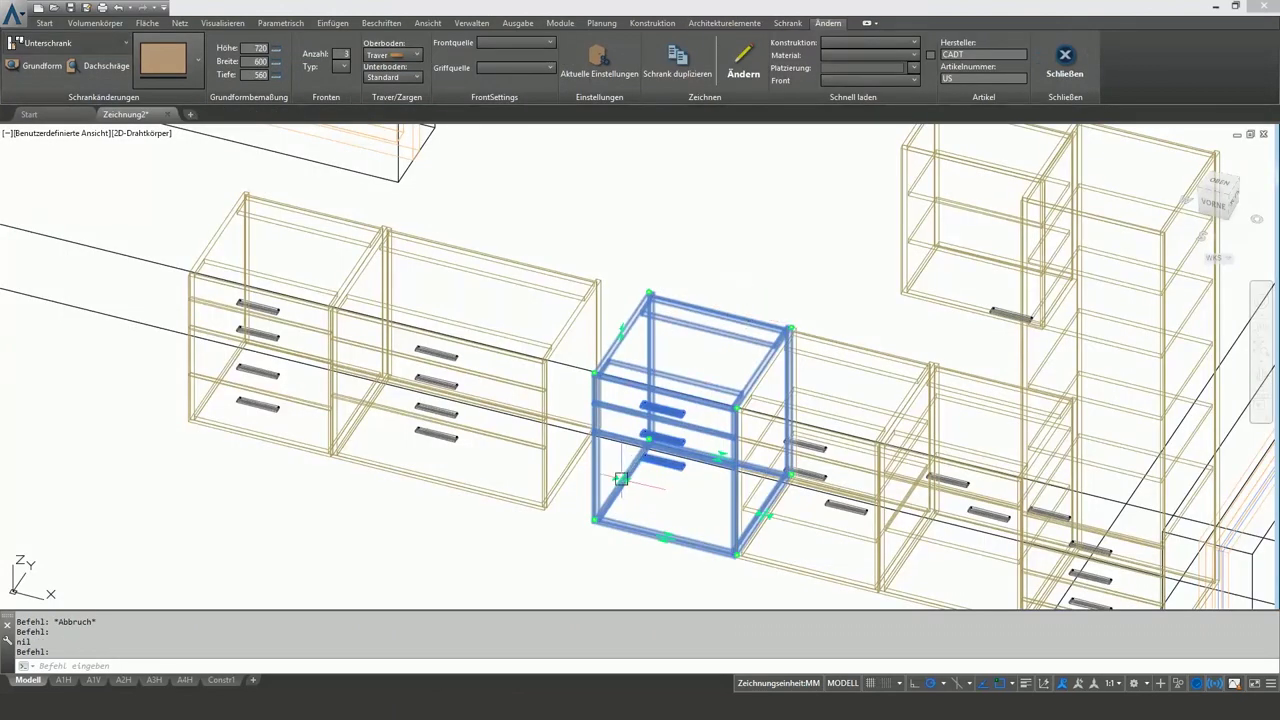
pyautogui.press('Escape')
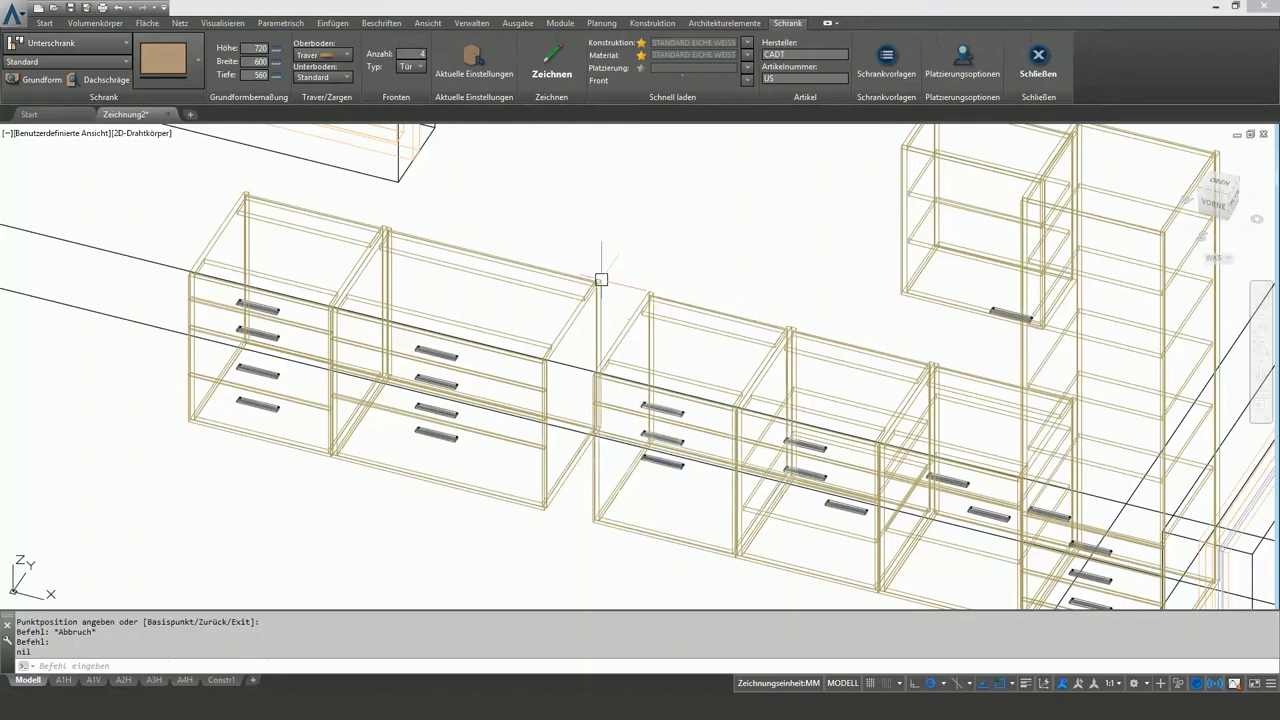
pyautogui.press('Escape')
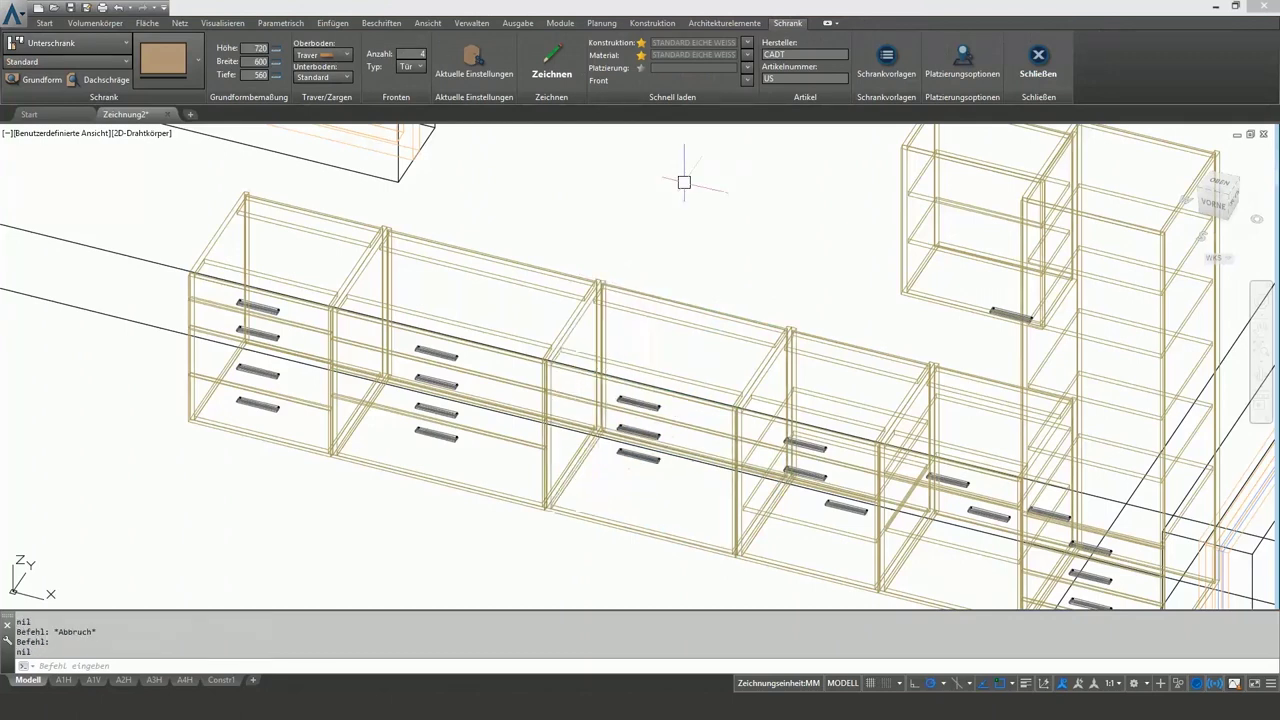
# Stretch a wall-cabinet shelf by 150 mm from its grip
pyautogui.click(606, 171)
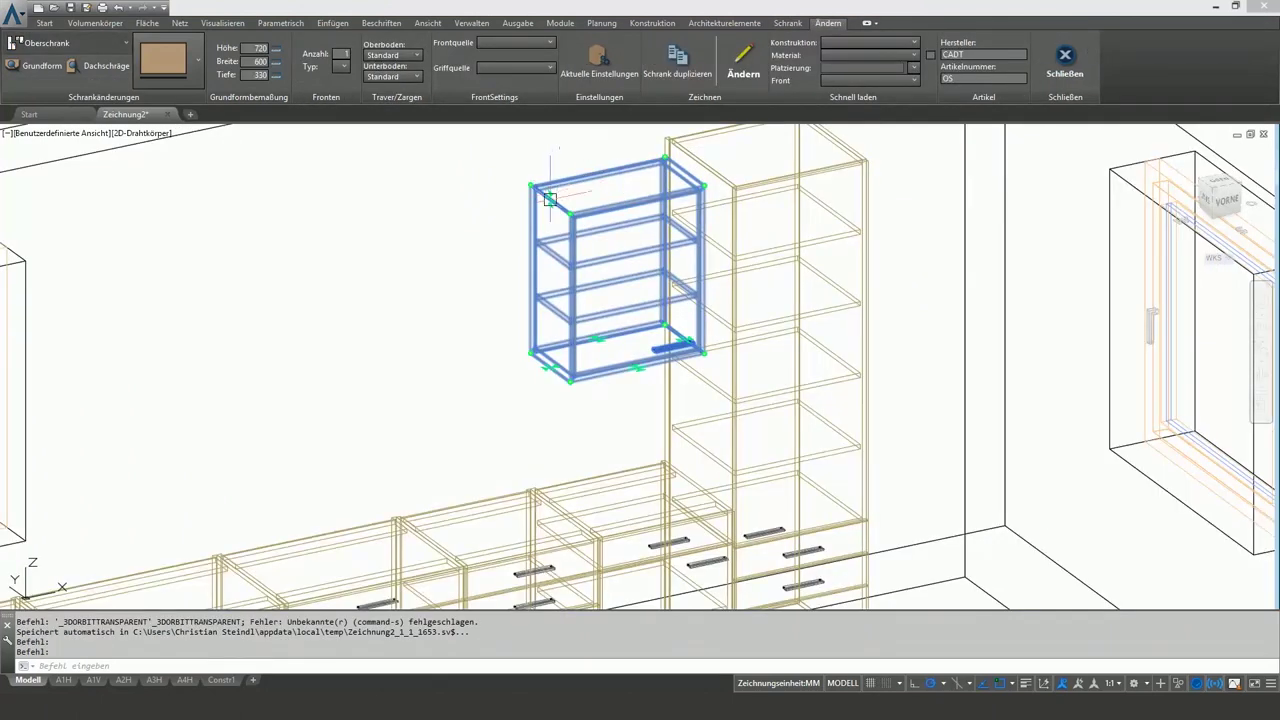
pyautogui.press('Escape')
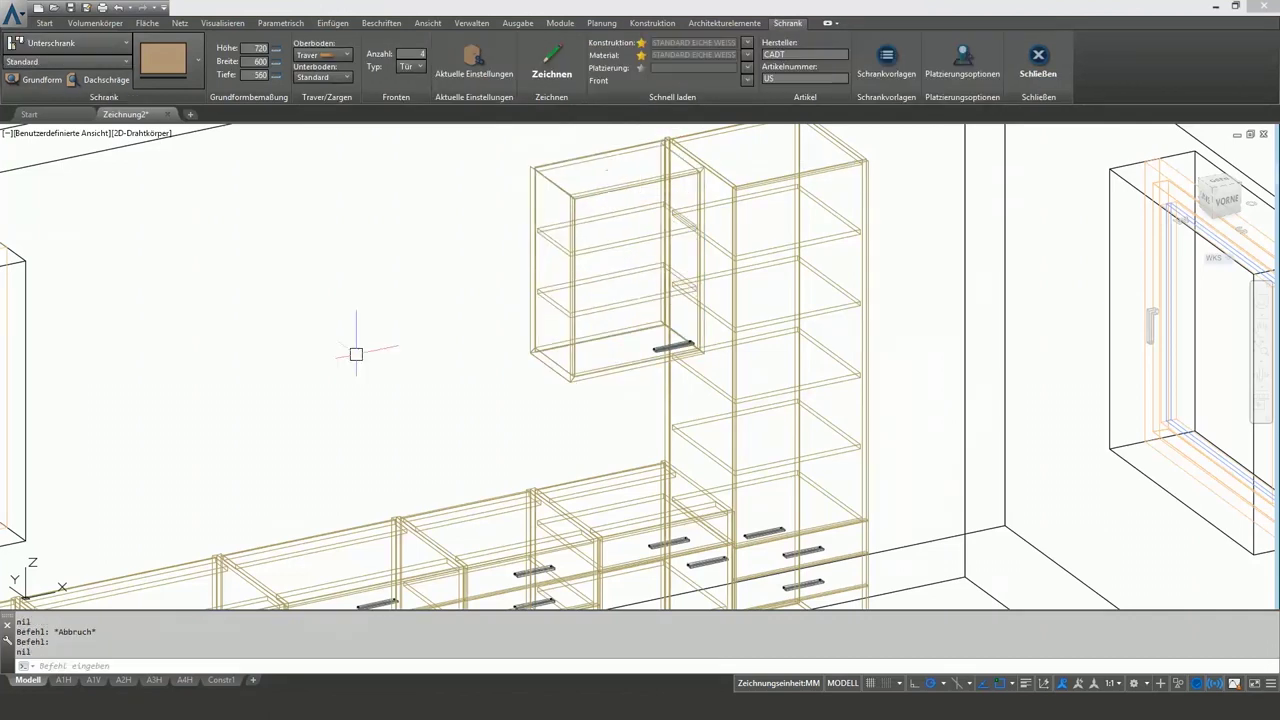
pyautogui.doubleClick(620, 366)
pyautogui.scroll(5, 987, 280)
pyautogui.click(878, 299)
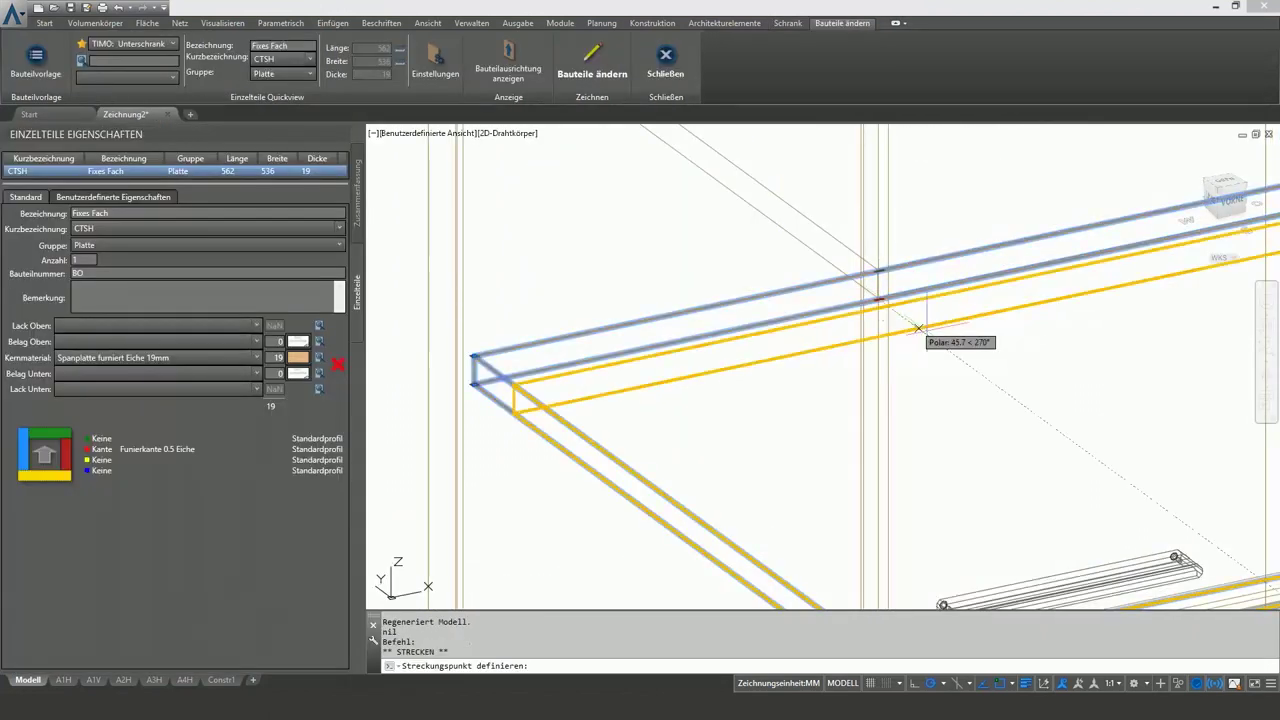
pyautogui.write('150')
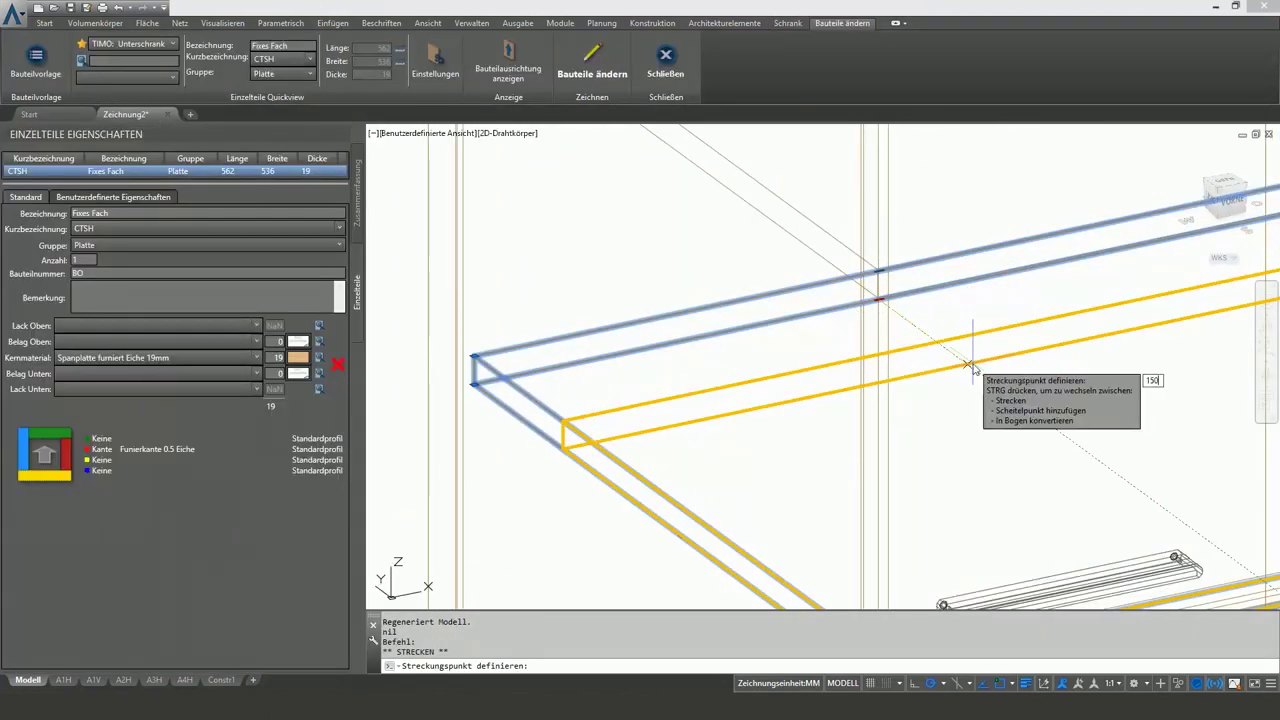
pyautogui.press('Return')
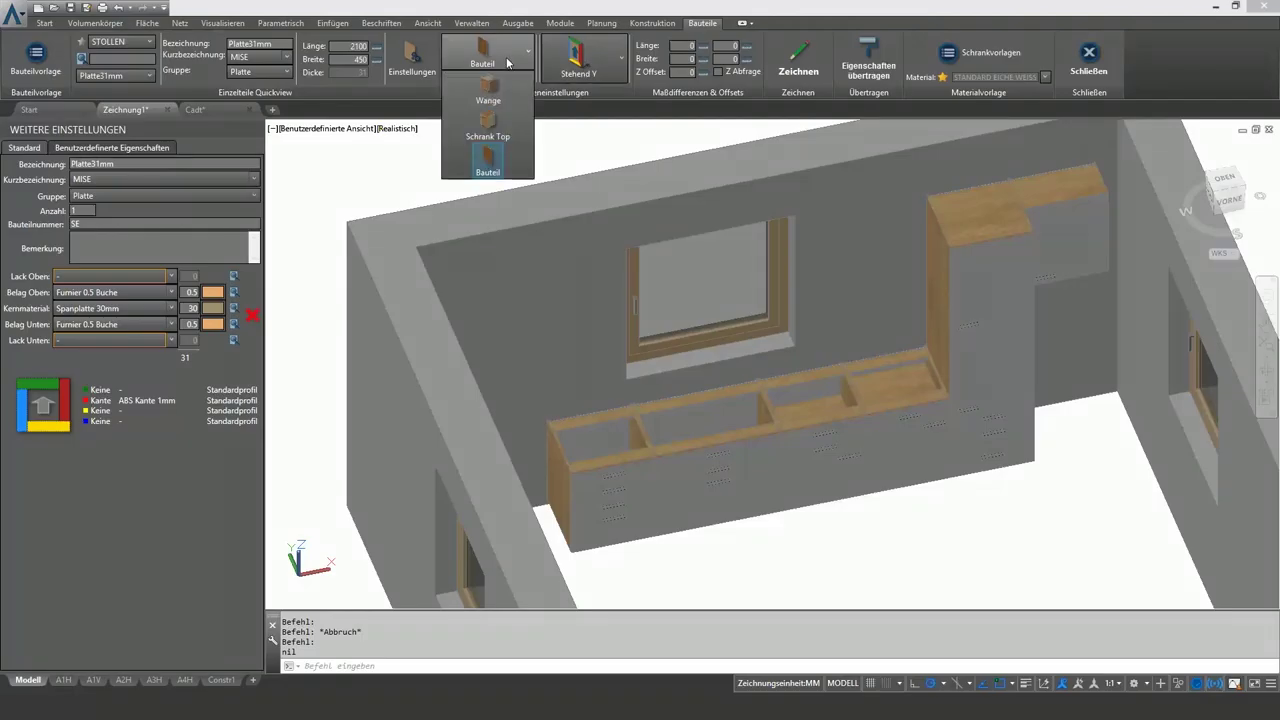
# Draw a Wange side panel with Unterkante 0 on the picked cabinet
pyautogui.click(496, 96)
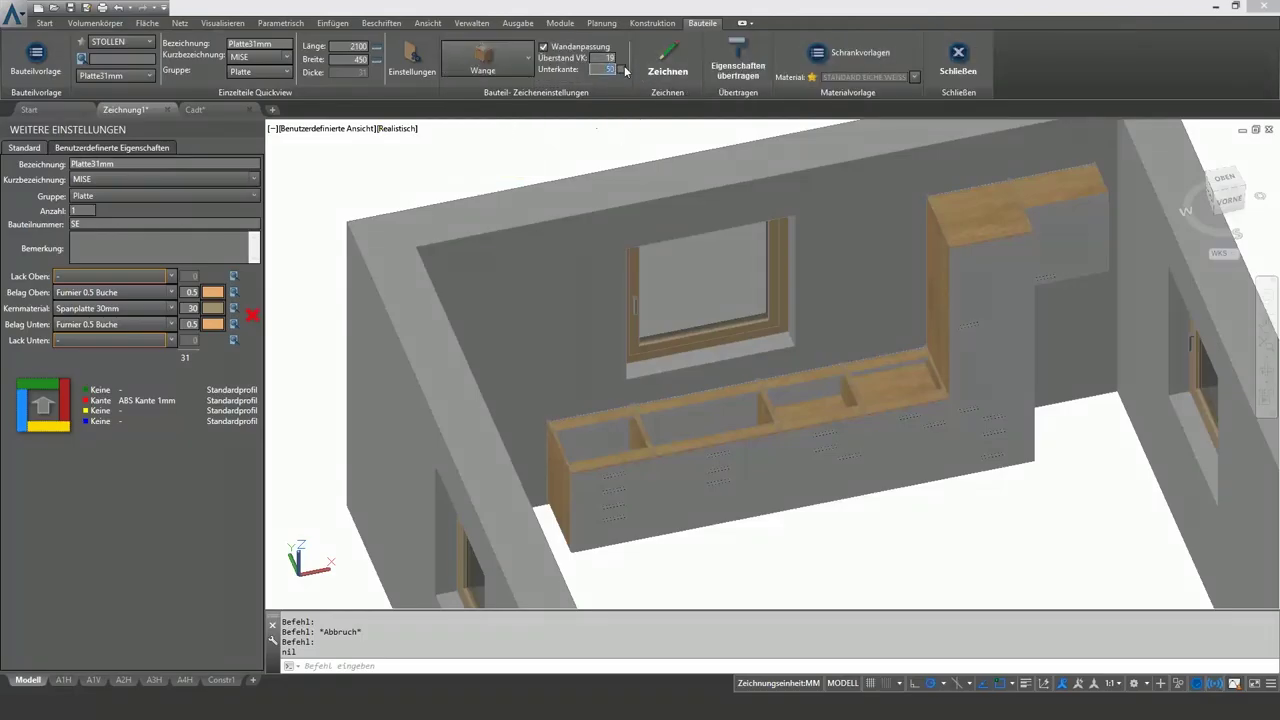
pyautogui.write('0')
pyautogui.click(667, 65)
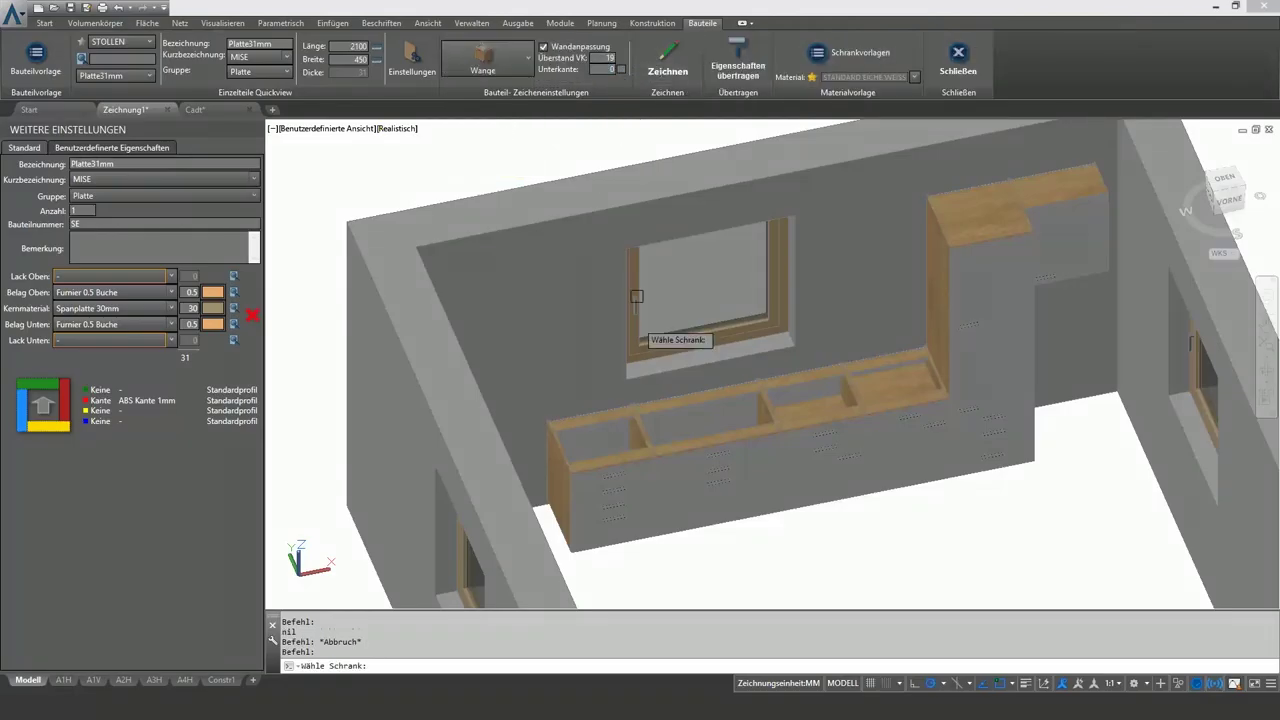
pyautogui.click(544, 441)
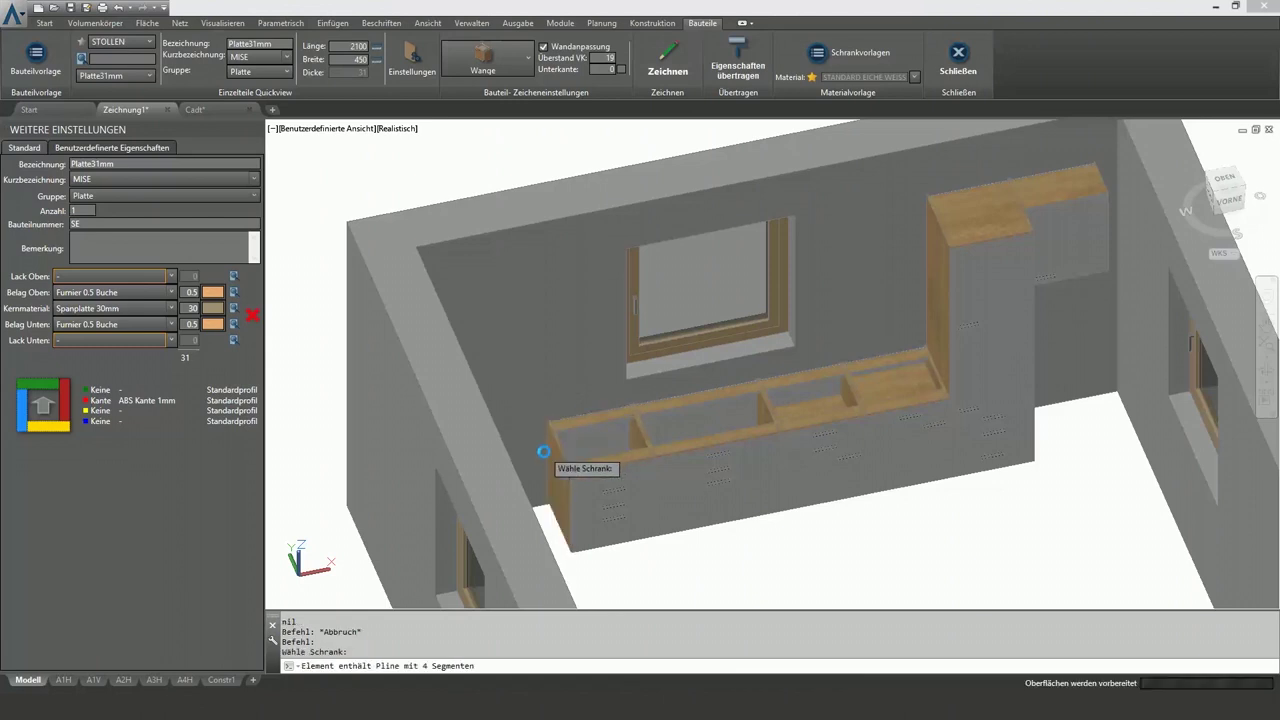
# Generate a Schrank Top worktop automatically across the base cabinets
pyautogui.click(510, 69)
pyautogui.click(488, 130)
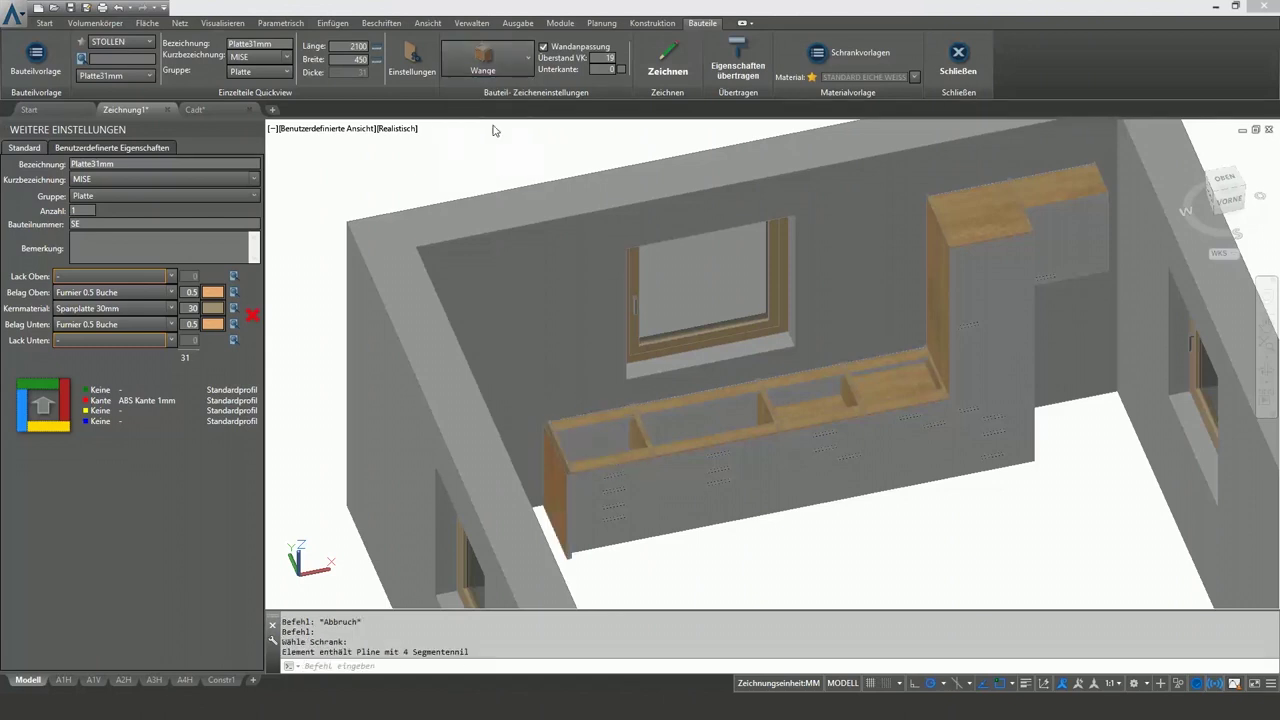
pyautogui.click(597, 70)
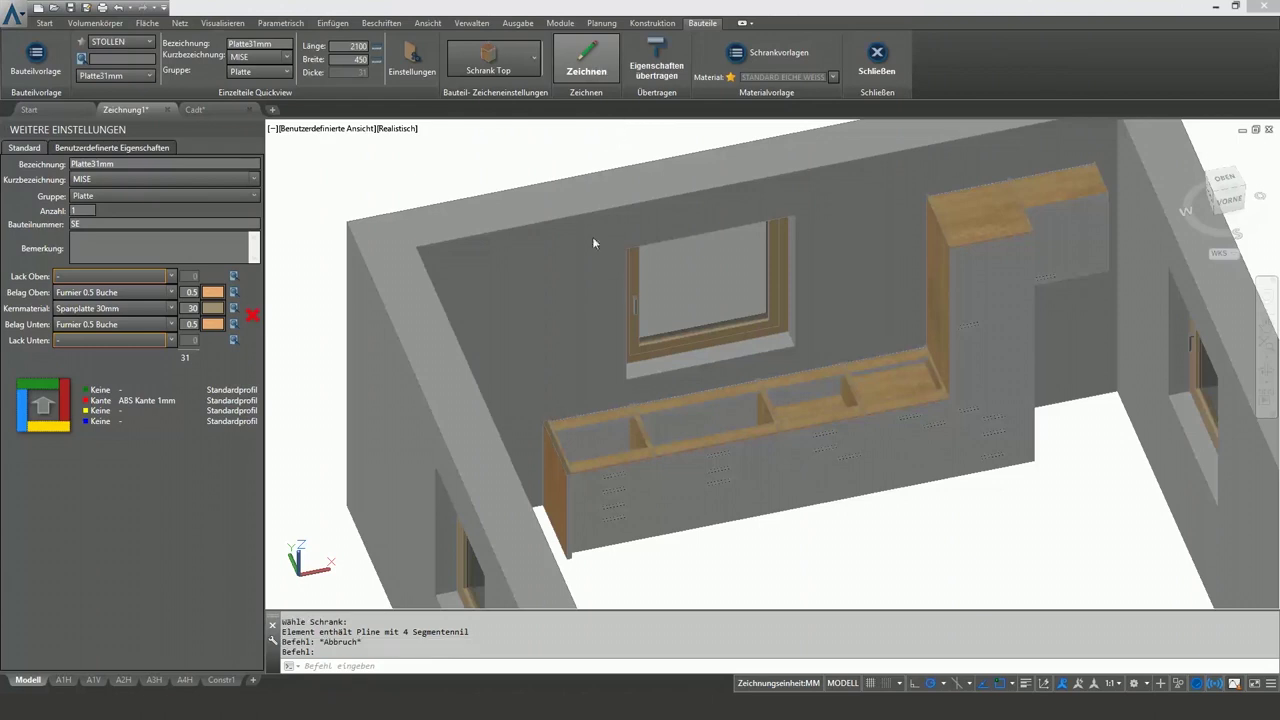
pyautogui.click(652, 402)
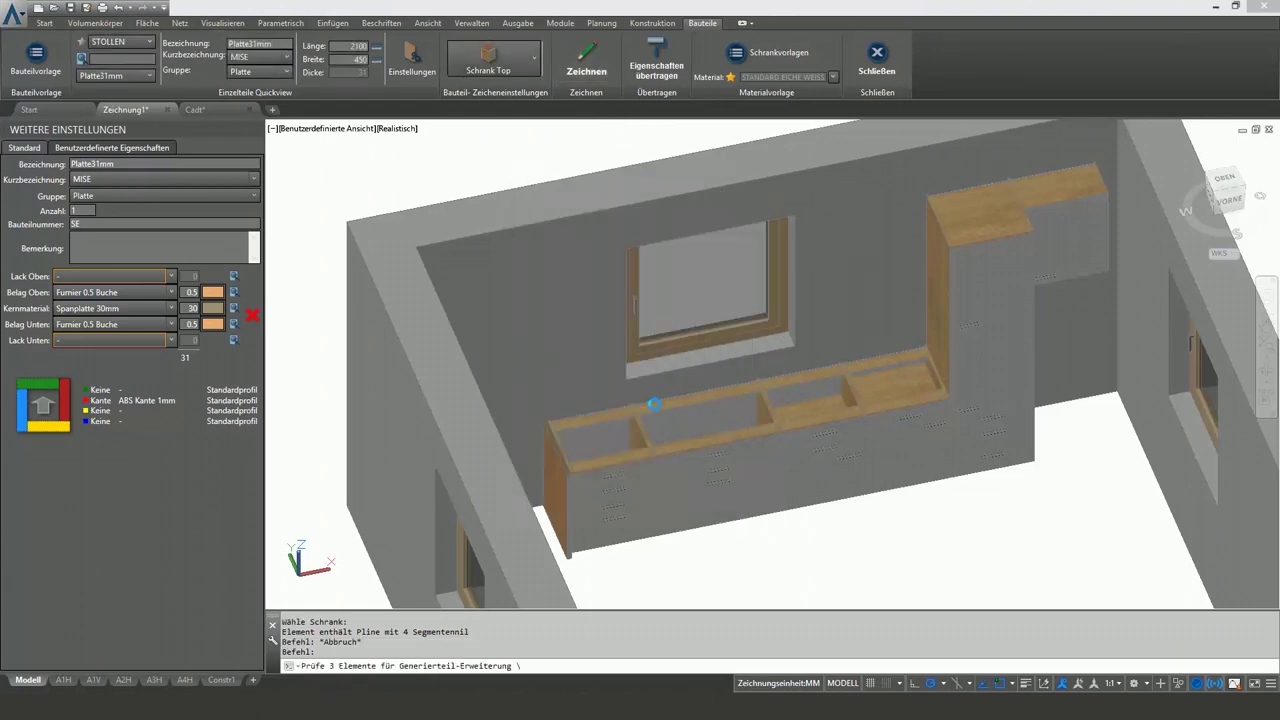
pyautogui.click(531, 493)
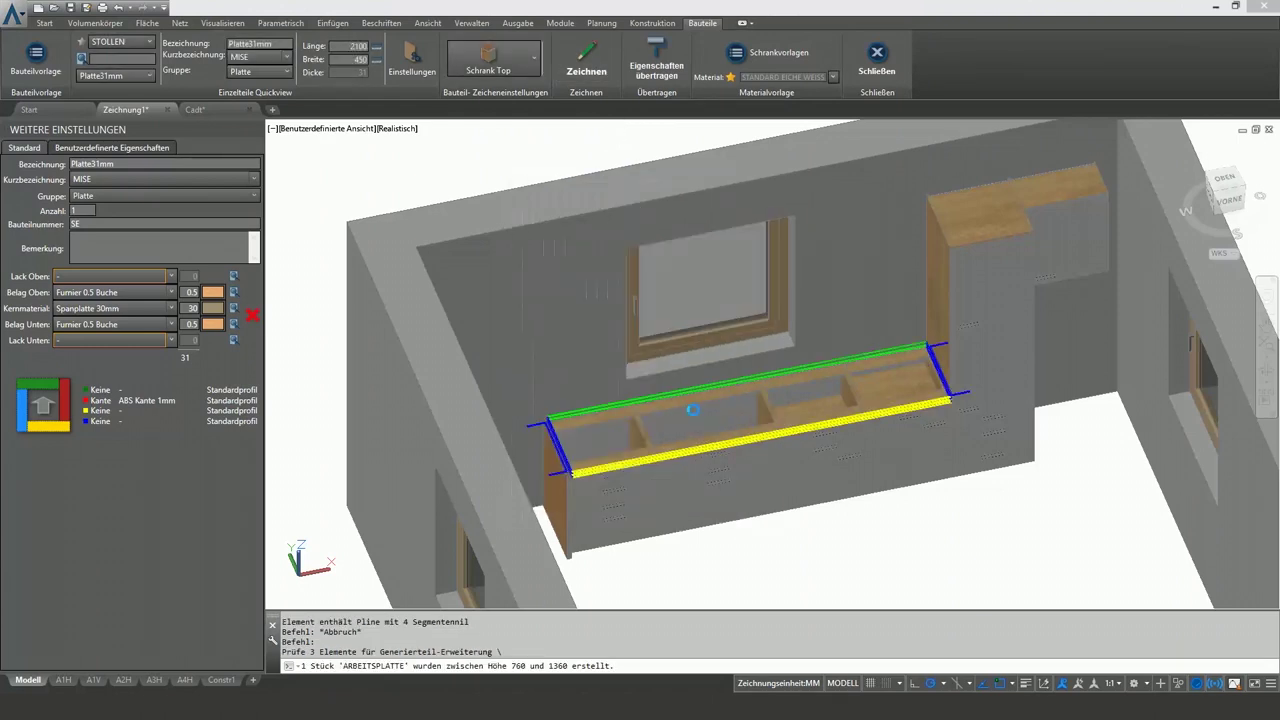
# Generate a top panel over the tall cabinets by picking them manually
pyautogui.click(584, 68)
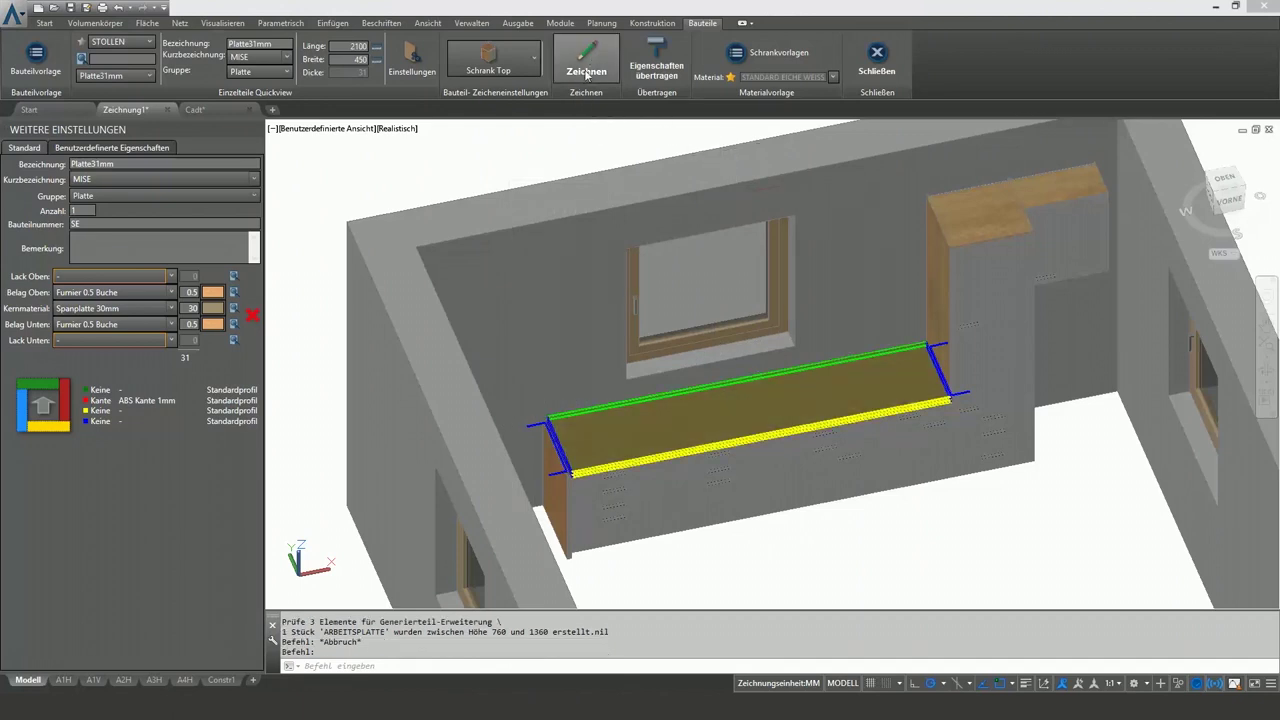
pyautogui.click(545, 393)
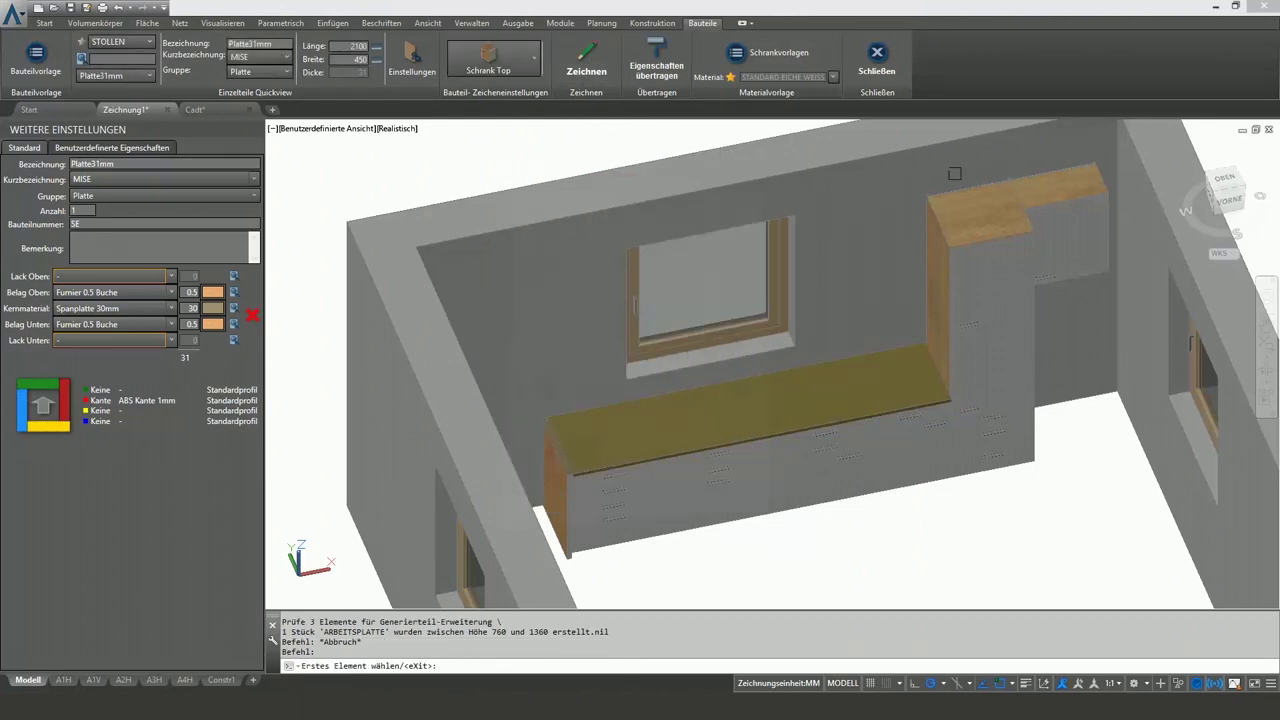
pyautogui.click(978, 188)
pyautogui.click(1061, 166)
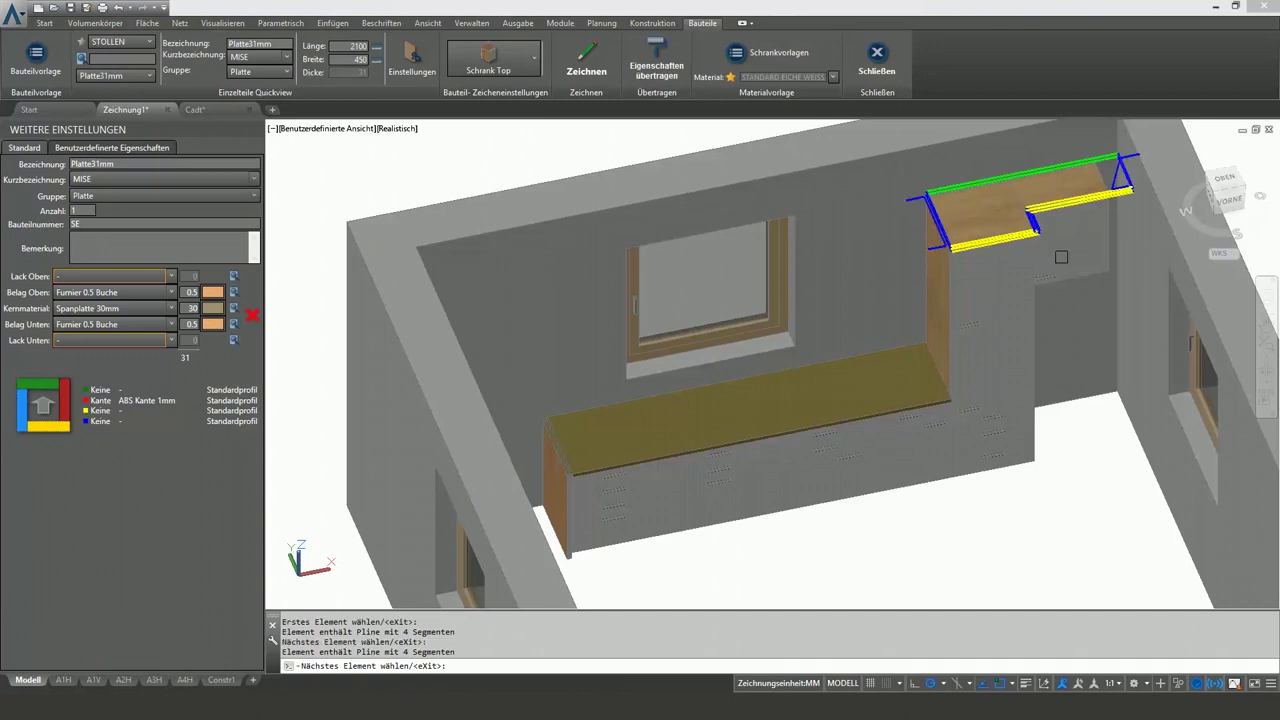
pyautogui.click(532, 492)
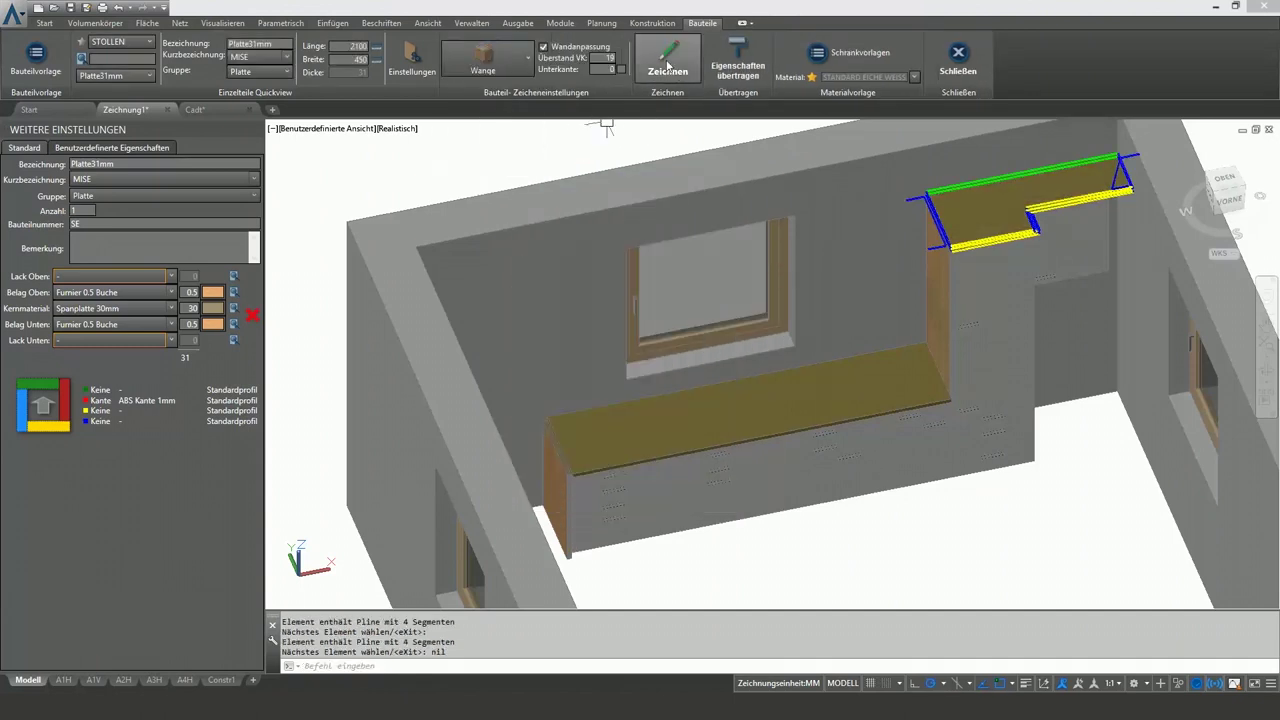
pyautogui.click(668, 65)
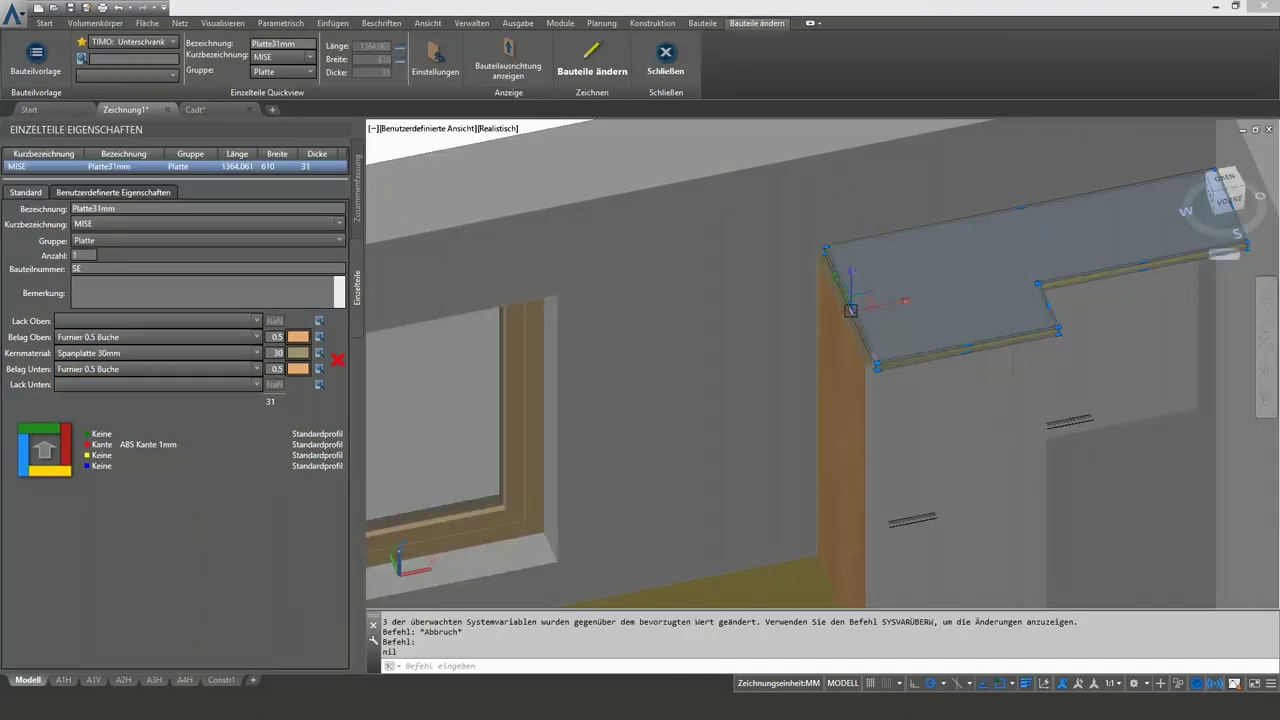
# Corner-join the tall side panel to the upper top panel
pyautogui.click(850, 310)
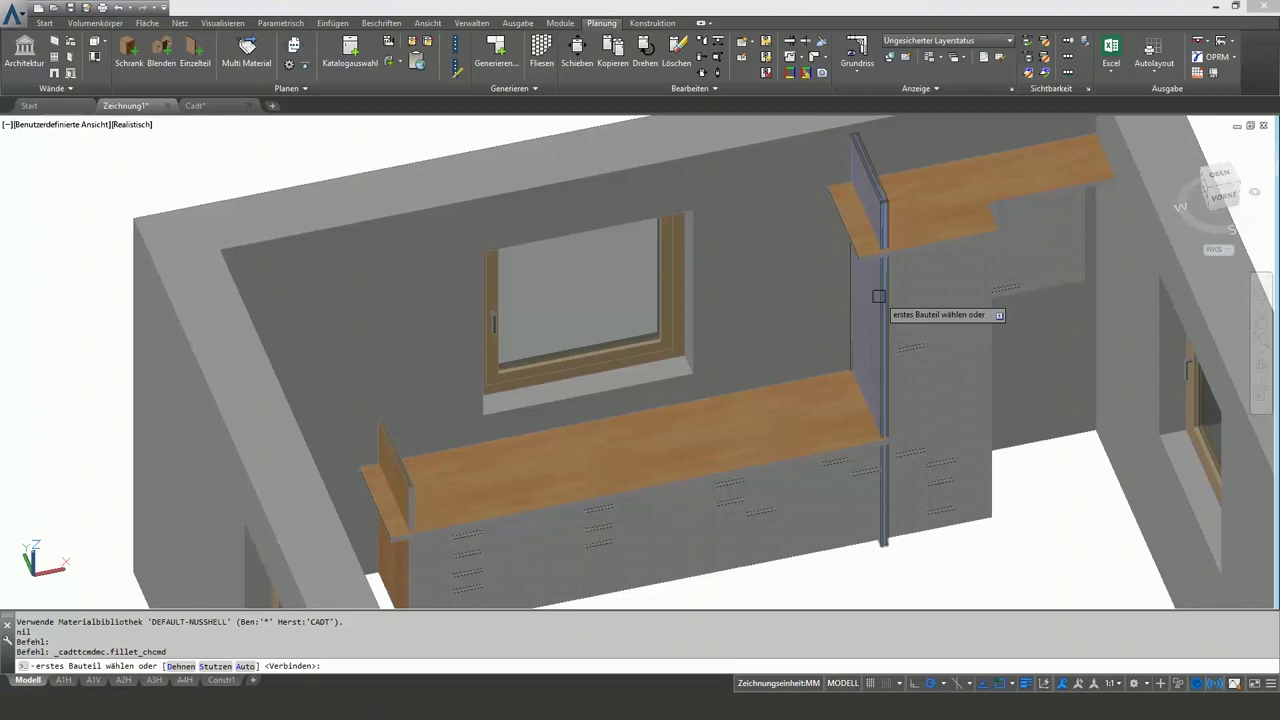
pyautogui.click(878, 297)
pyautogui.click(943, 229)
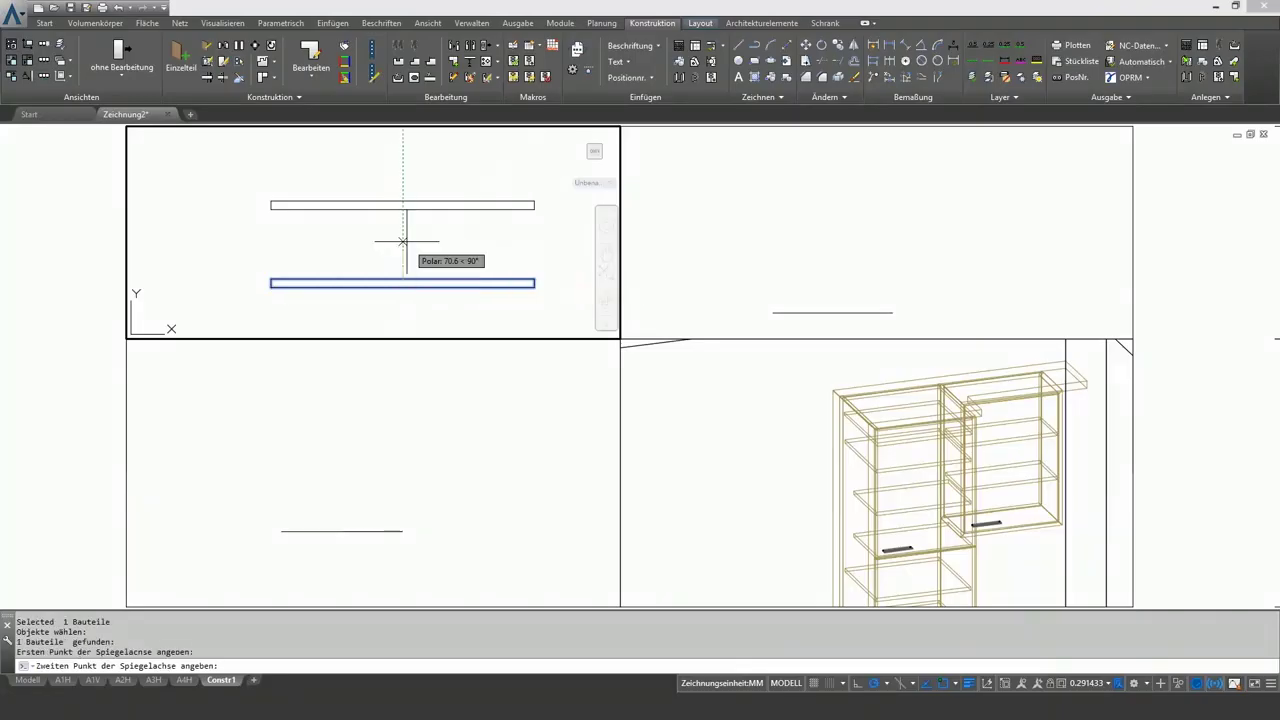
# Place the mirrored panel and shorten the vertical panel to fit between the shelves
pyautogui.click(426, 266)
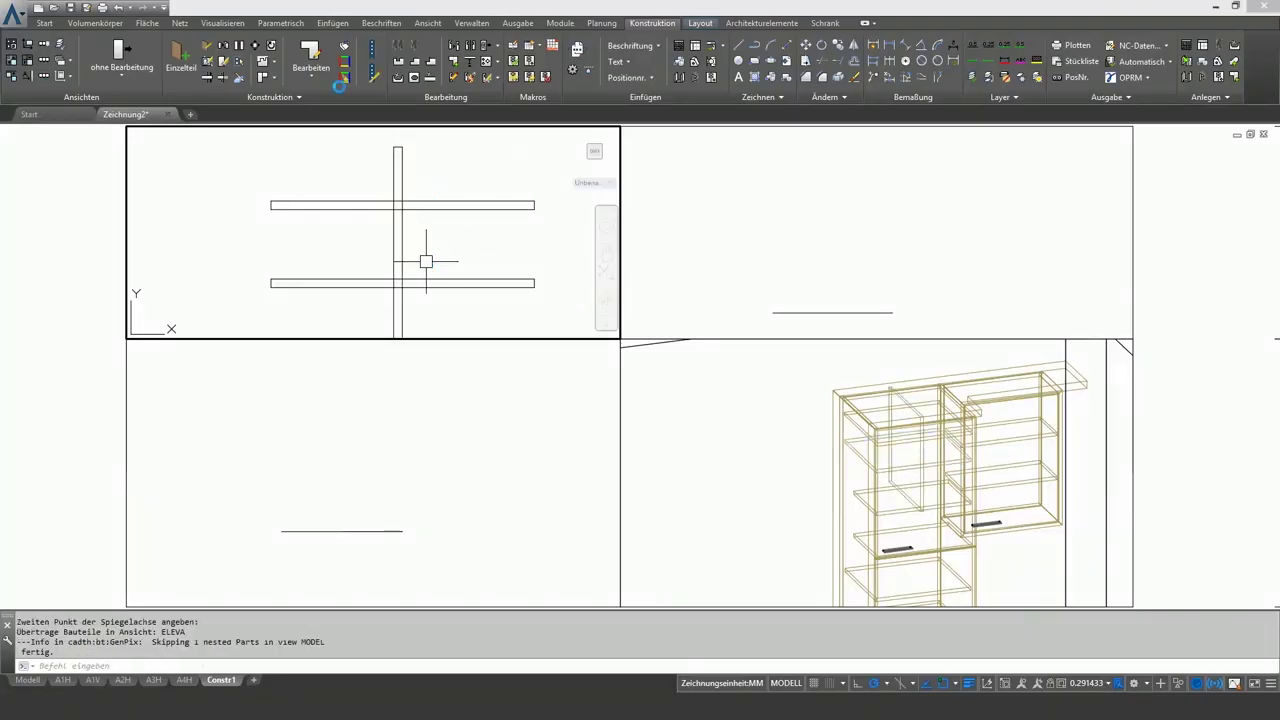
pyautogui.click(215, 80)
pyautogui.scroll(-1, 446, 179)
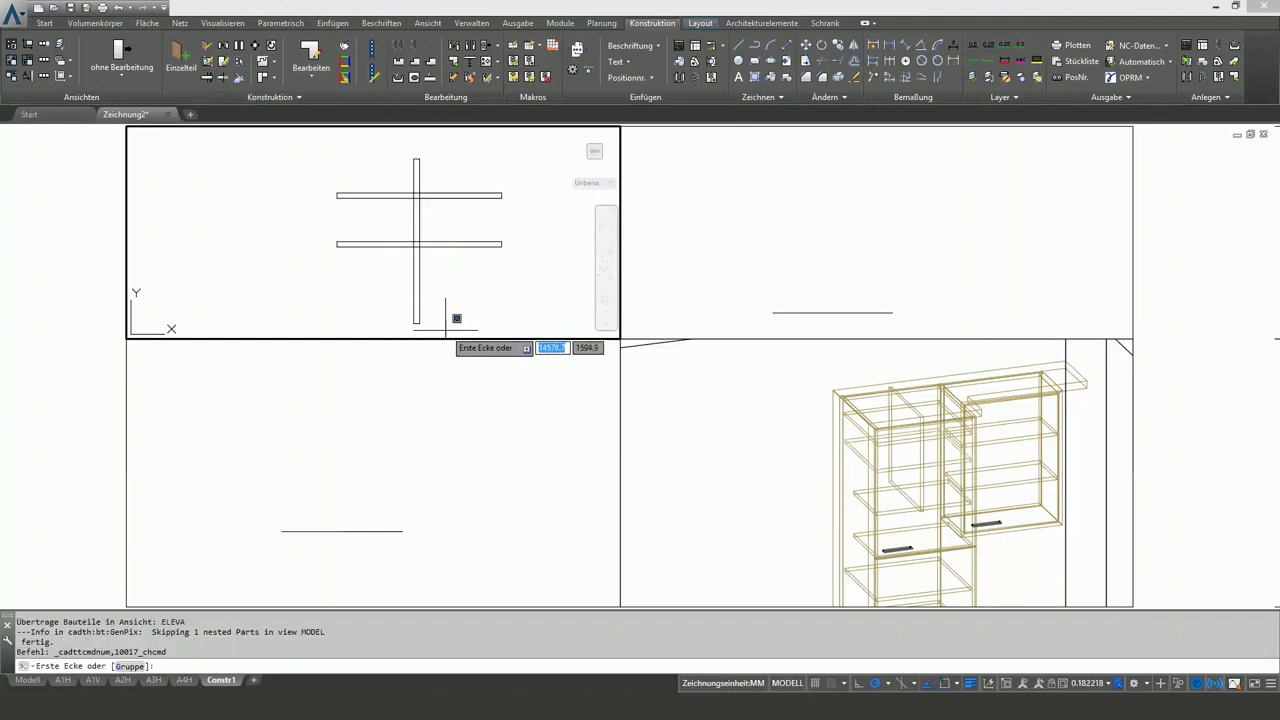
pyautogui.click(451, 317)
pyautogui.click(395, 300)
pyautogui.click(416, 323)
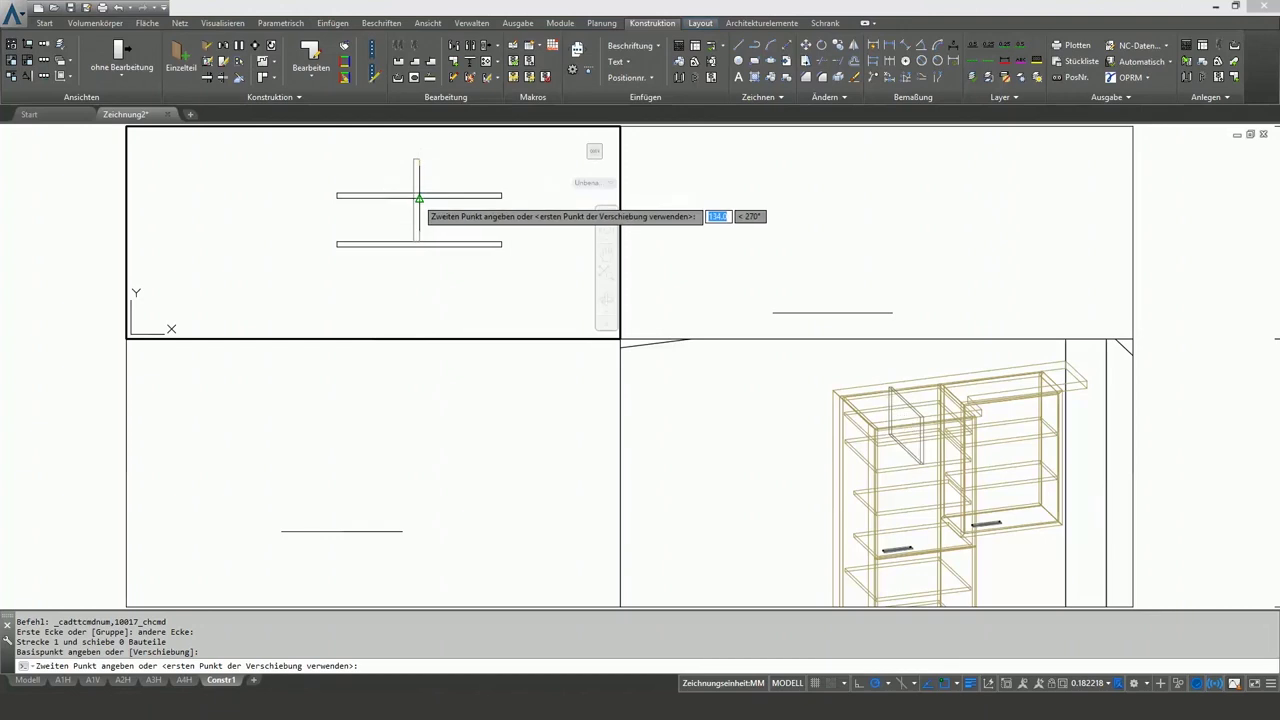
pyautogui.click(416, 243)
# Stretch the cabinet's top panel by 15 mm in the front view
pyautogui.click(835, 313)
pyautogui.click(835, 313)
pyautogui.click(743, 143)
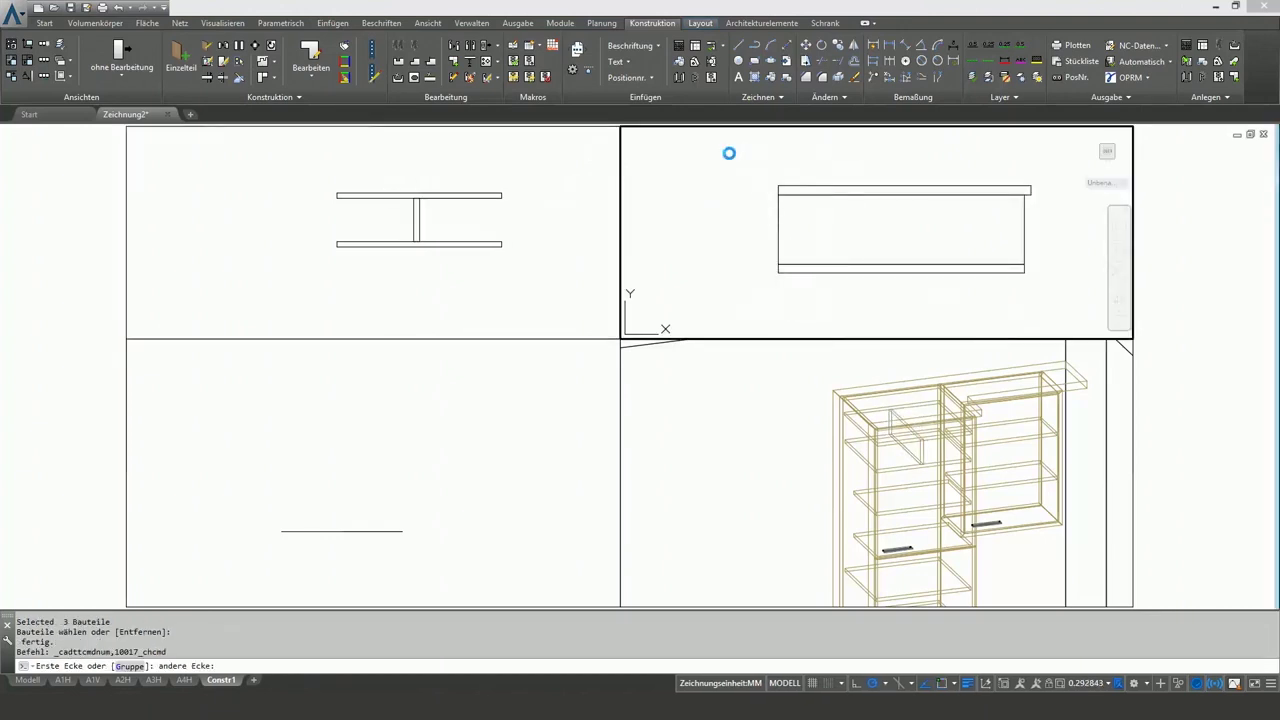
pyautogui.click(652, 232)
pyautogui.write('150')
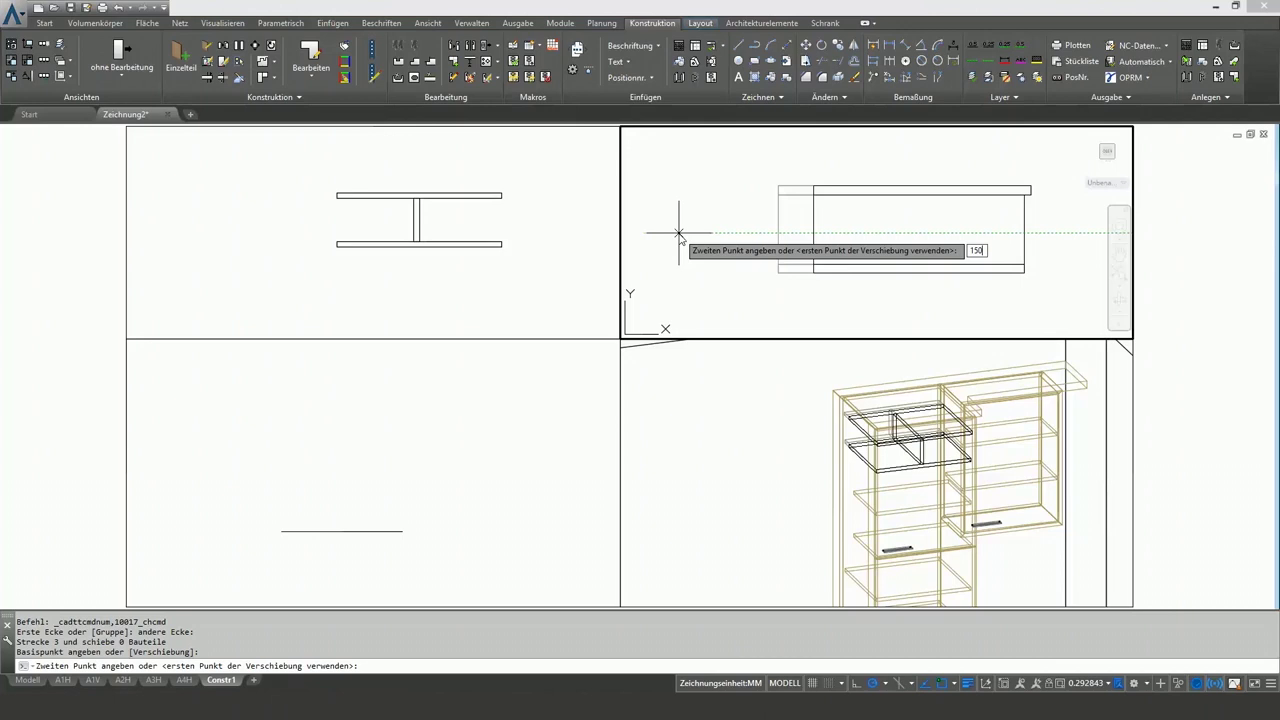
pyautogui.press('Return')
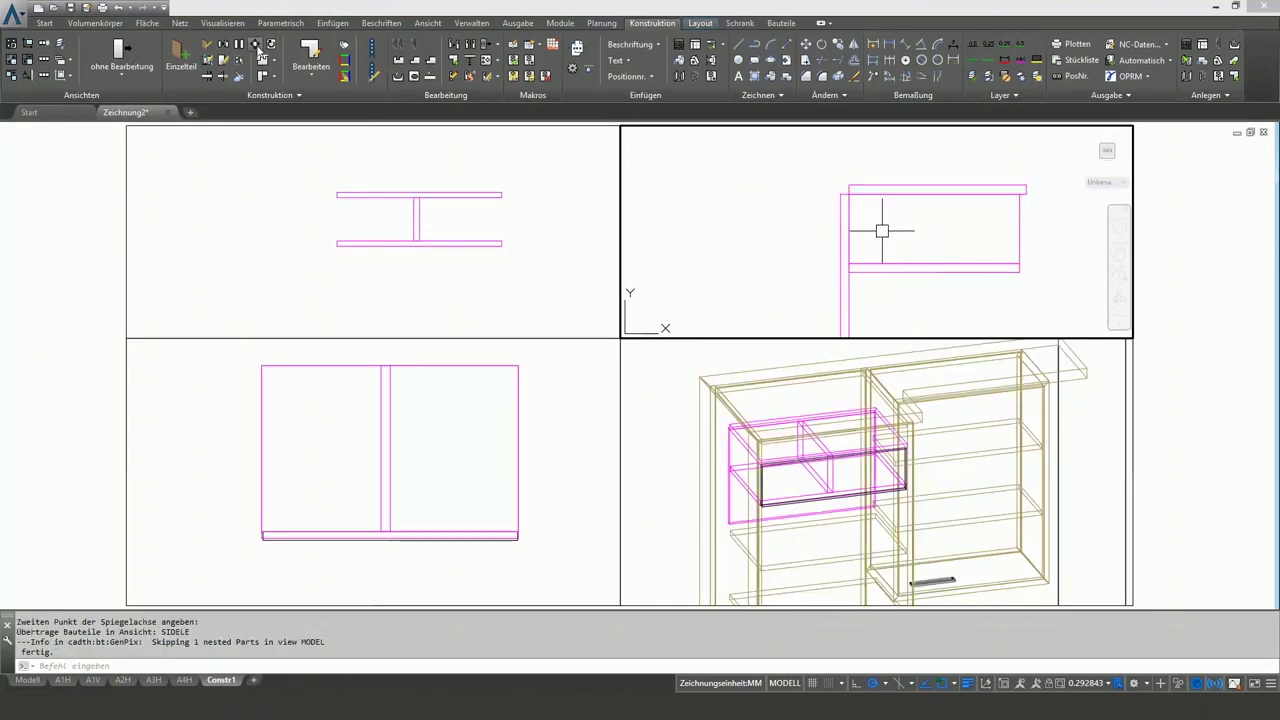
# Shift the side panel 5 mm, then move it once more into place
pyautogui.click(843, 228)
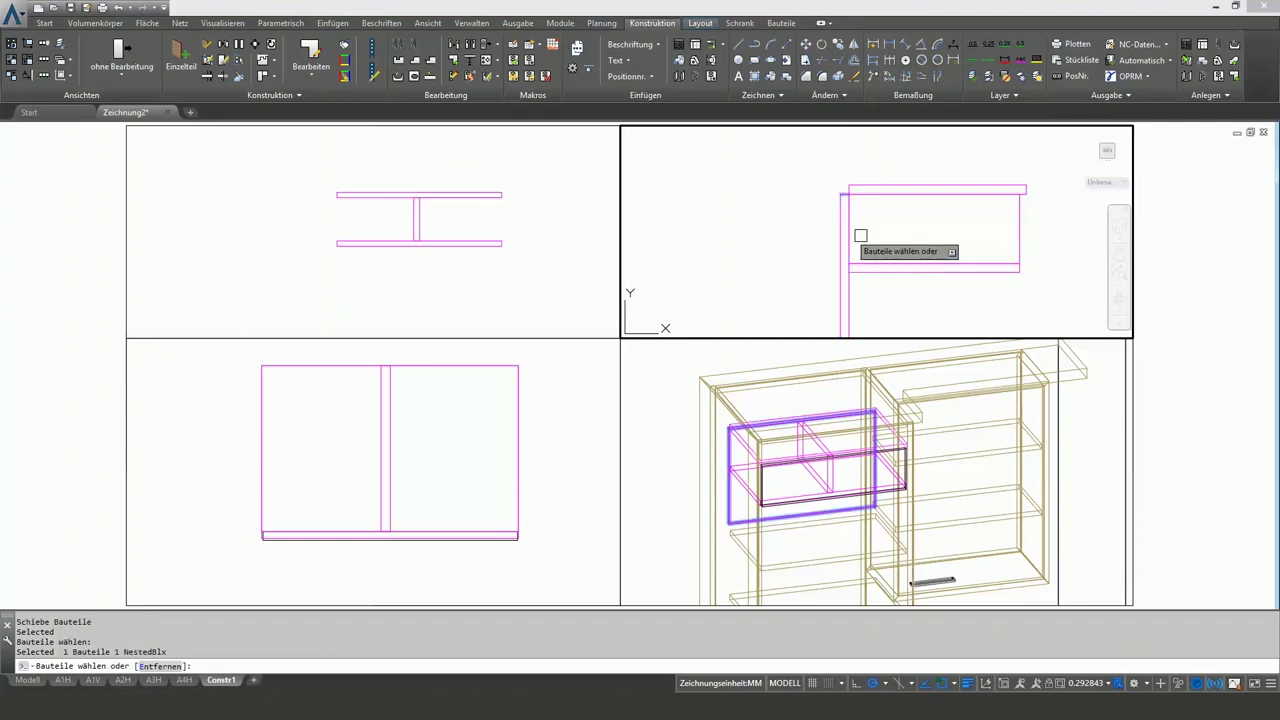
pyautogui.press('Return')
pyautogui.click(932, 240)
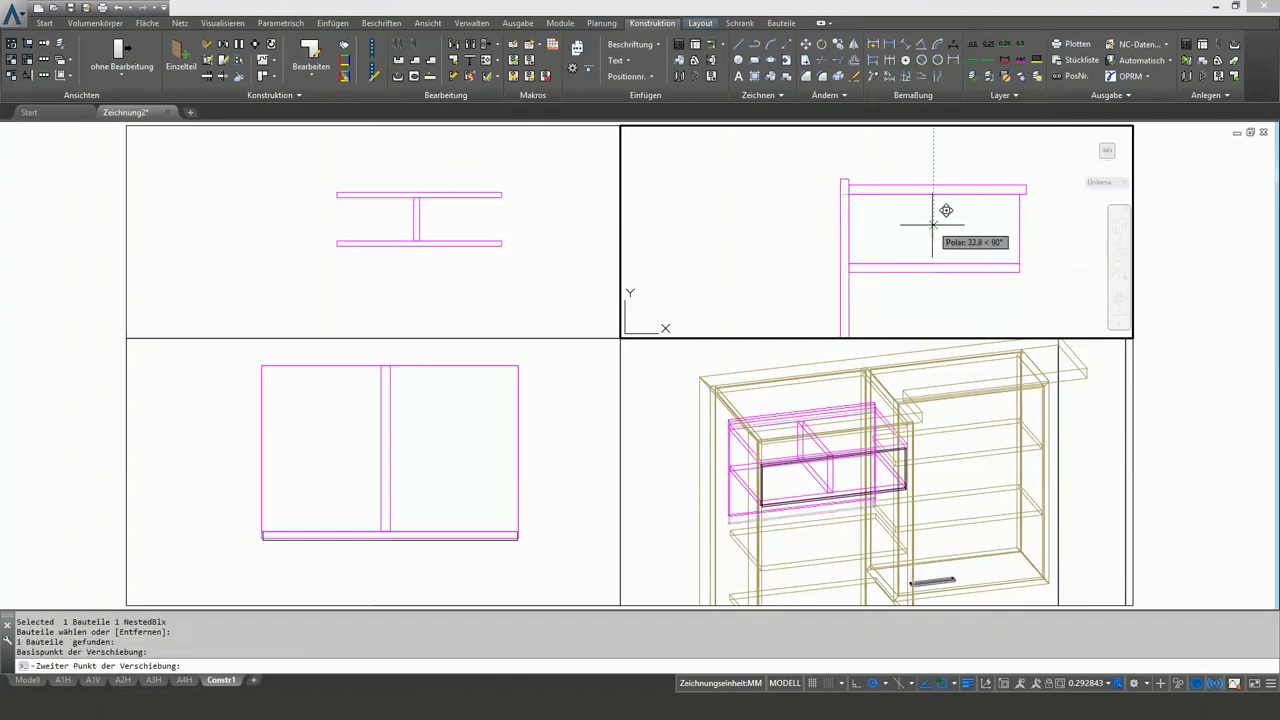
pyautogui.write('5')
pyautogui.press('Return')
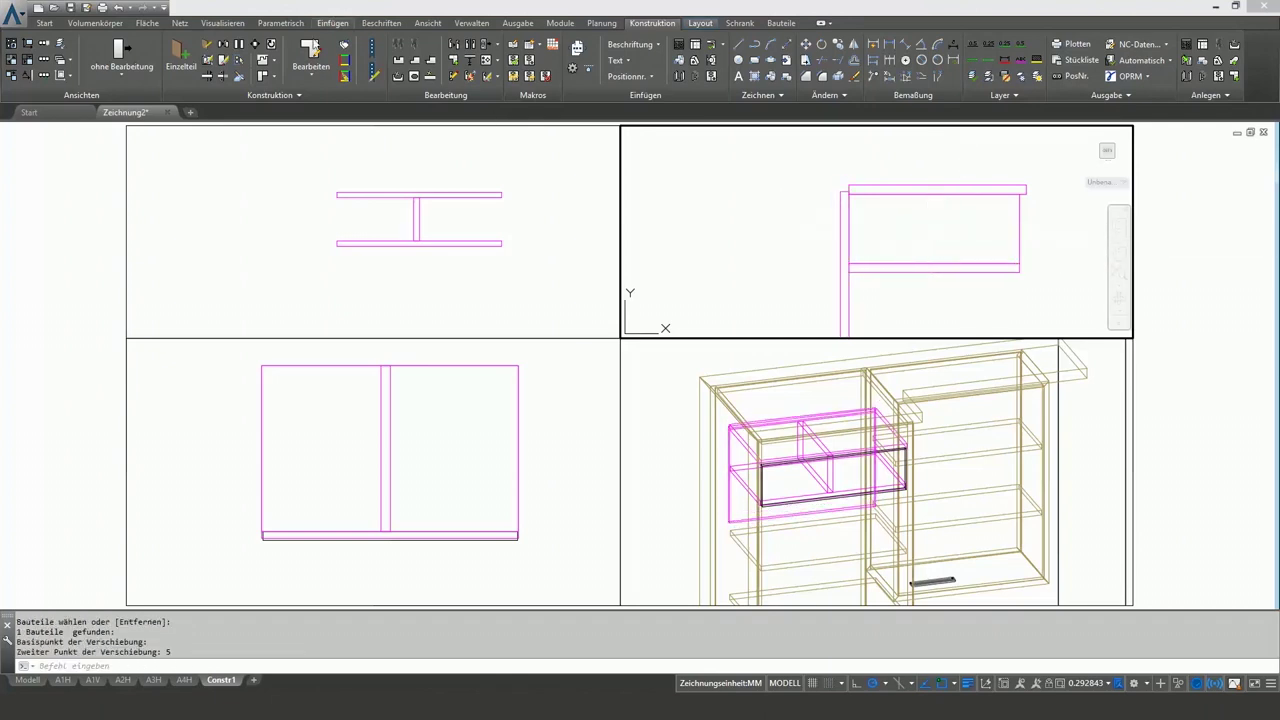
pyautogui.click(845, 228)
pyautogui.press('Return')
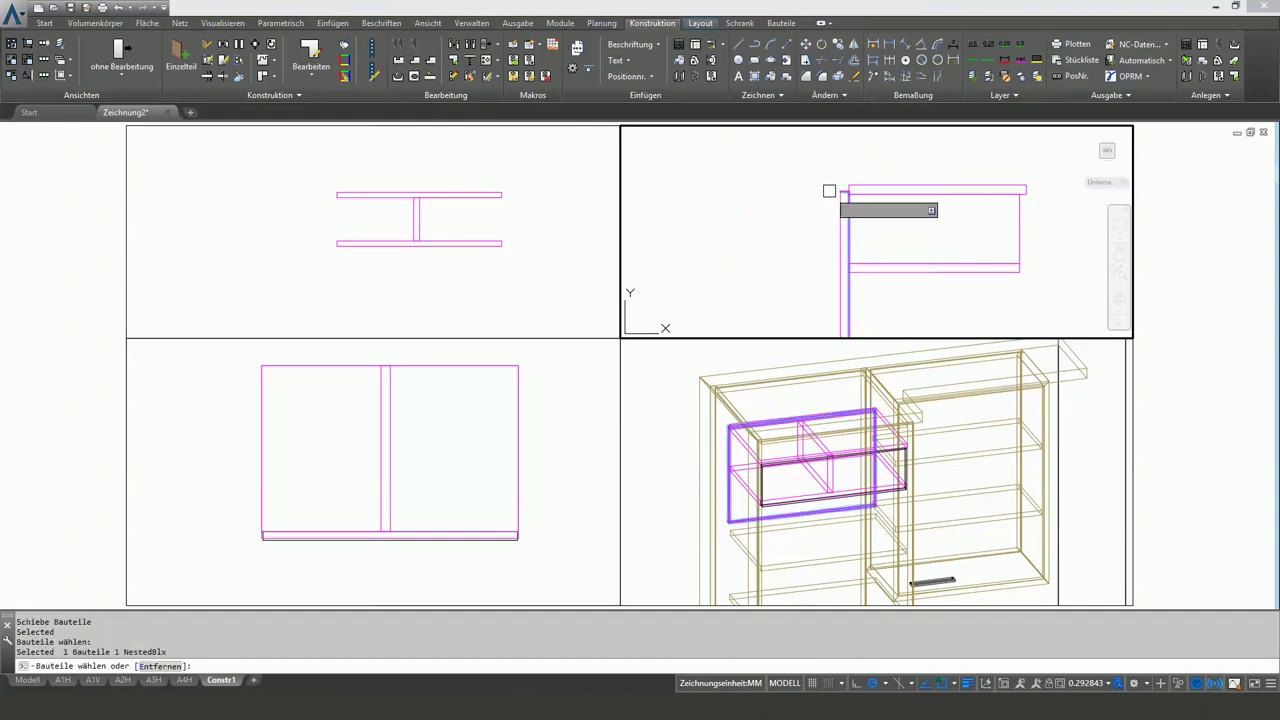
pyautogui.click(829, 191)
pyautogui.click(874, 177)
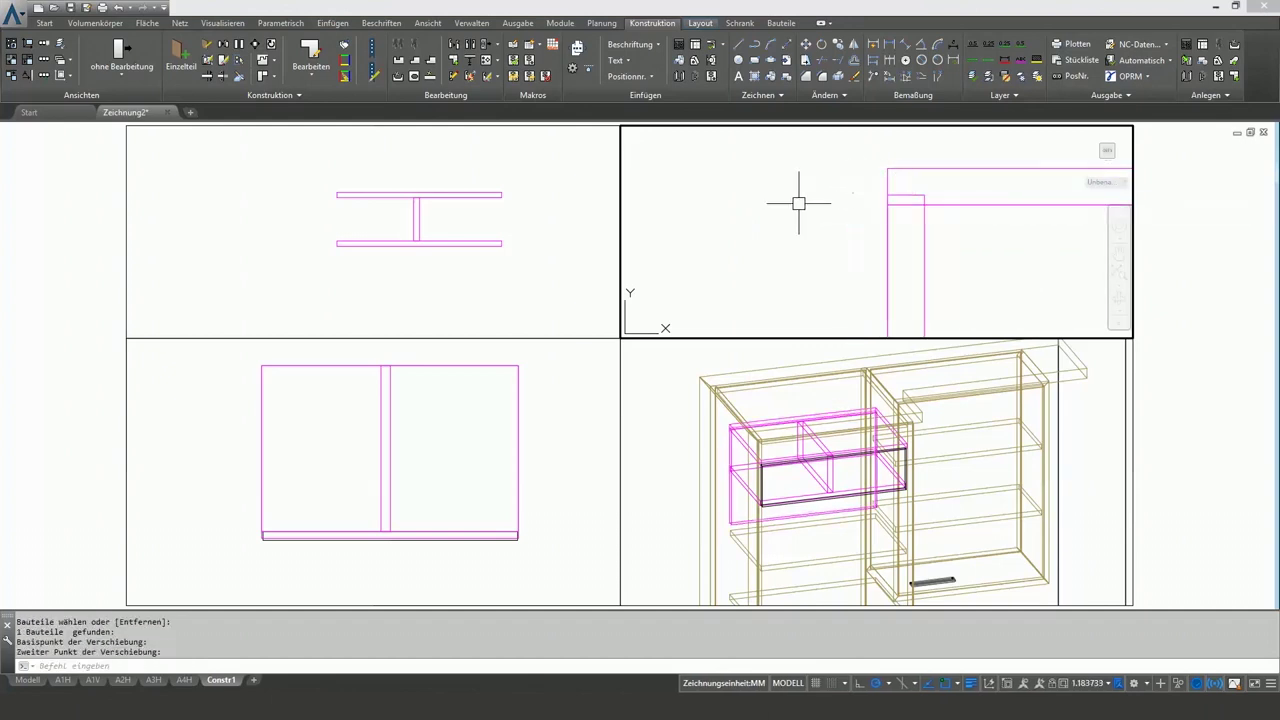
# Draw a construction line (KL) as a guide
pyautogui.scroll(-2, 830, 225)
pyautogui.scroll(-2, 889, 241)
pyautogui.write('kl')
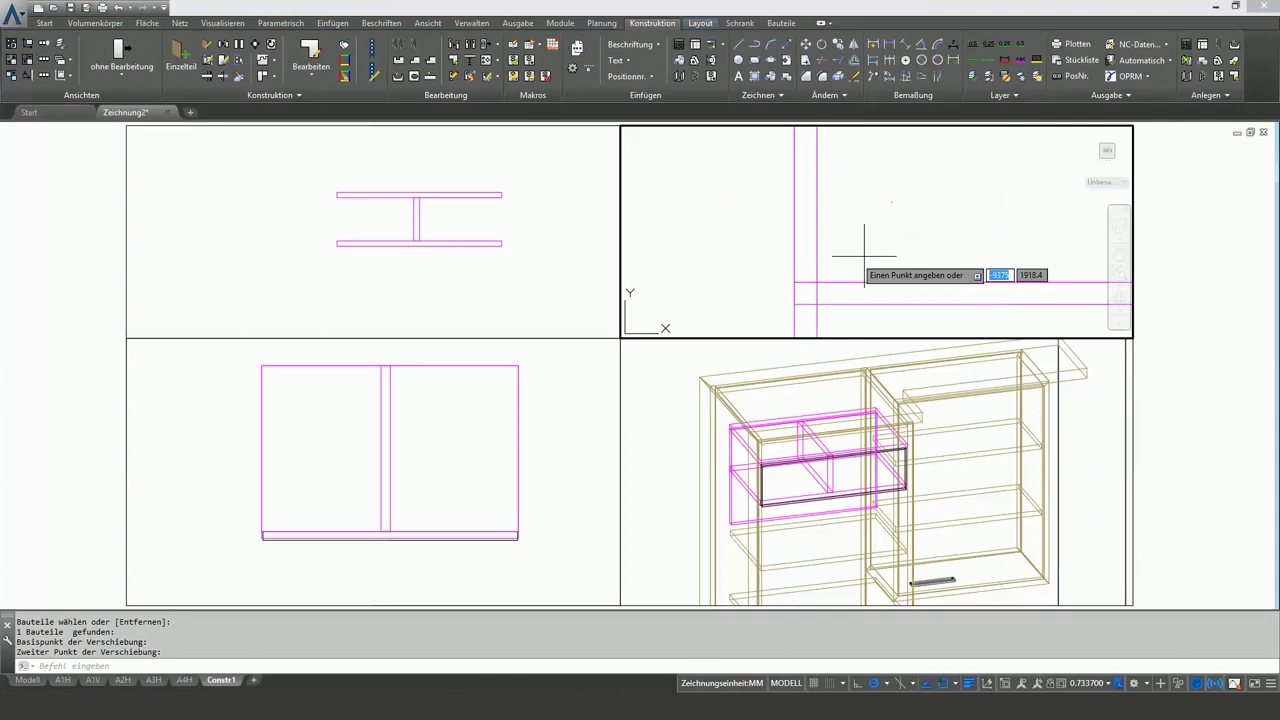
pyautogui.press('Return')
pyautogui.click(800, 285)
pyautogui.press('Escape')
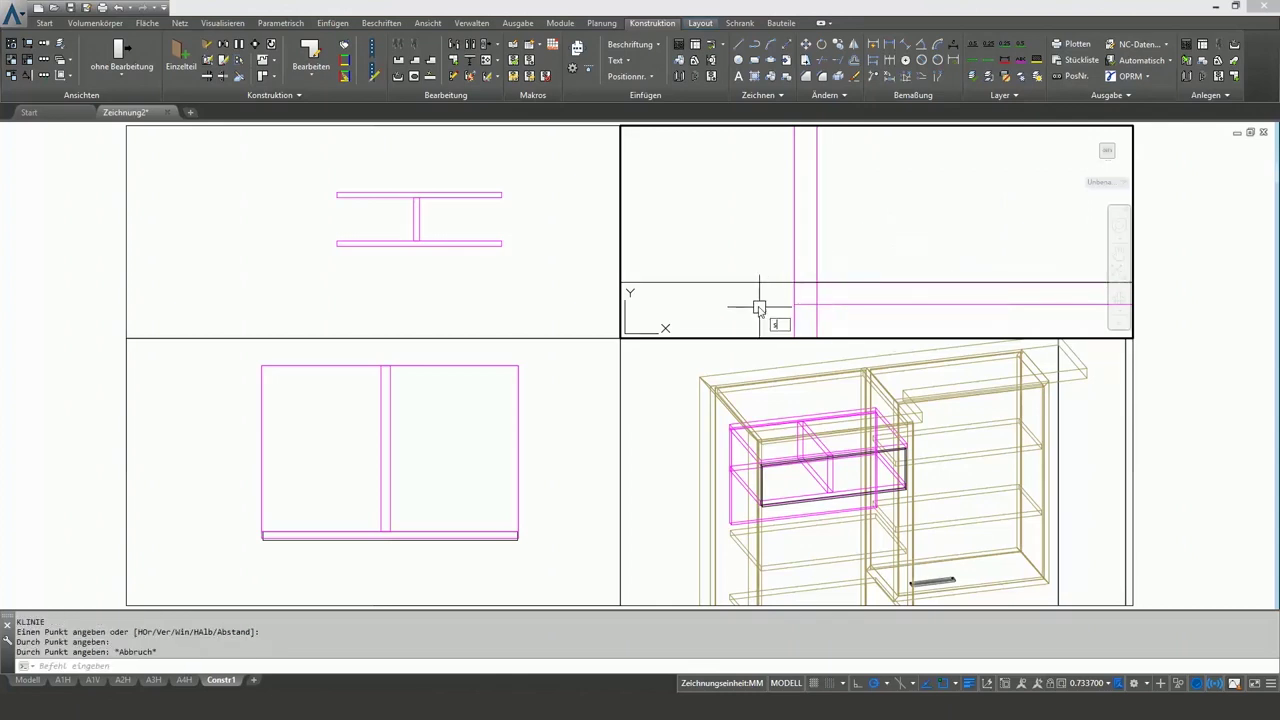
# Shift the construction line by 5 mm and open a board's part properties
pyautogui.click(763, 282)
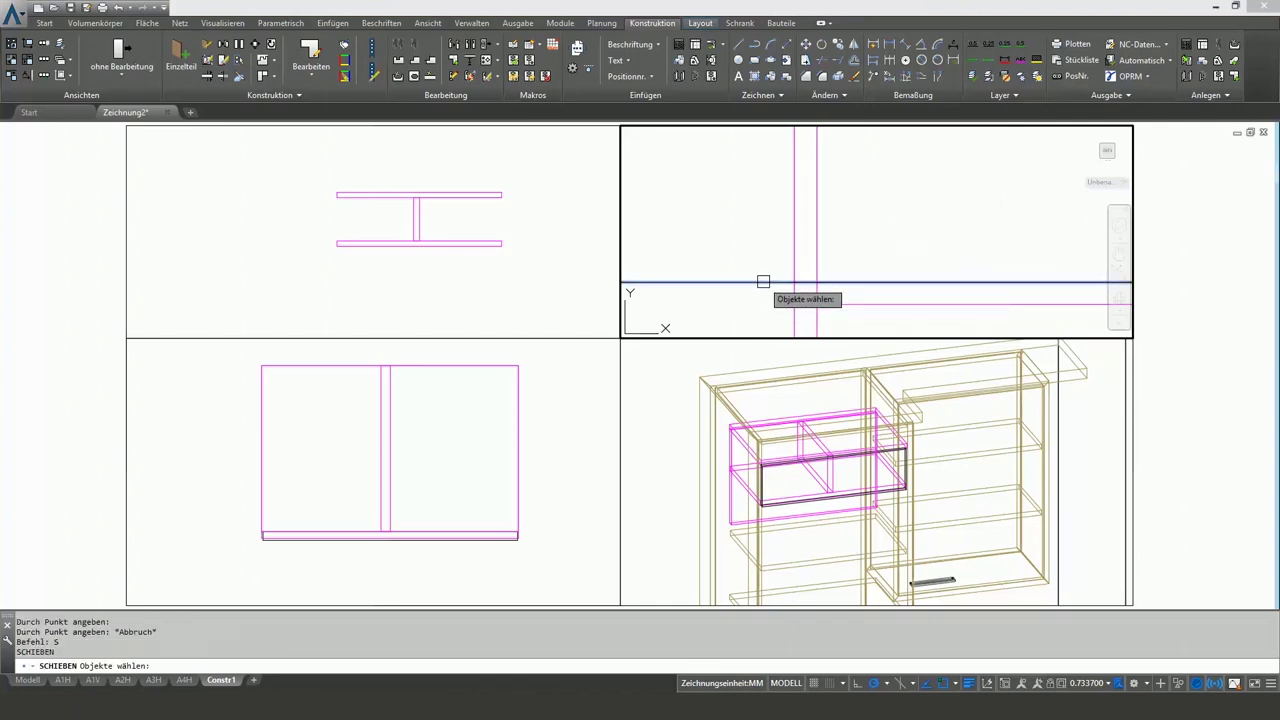
pyautogui.write('s')
pyautogui.press('Return')
pyautogui.click(895, 172)
pyautogui.write('5')
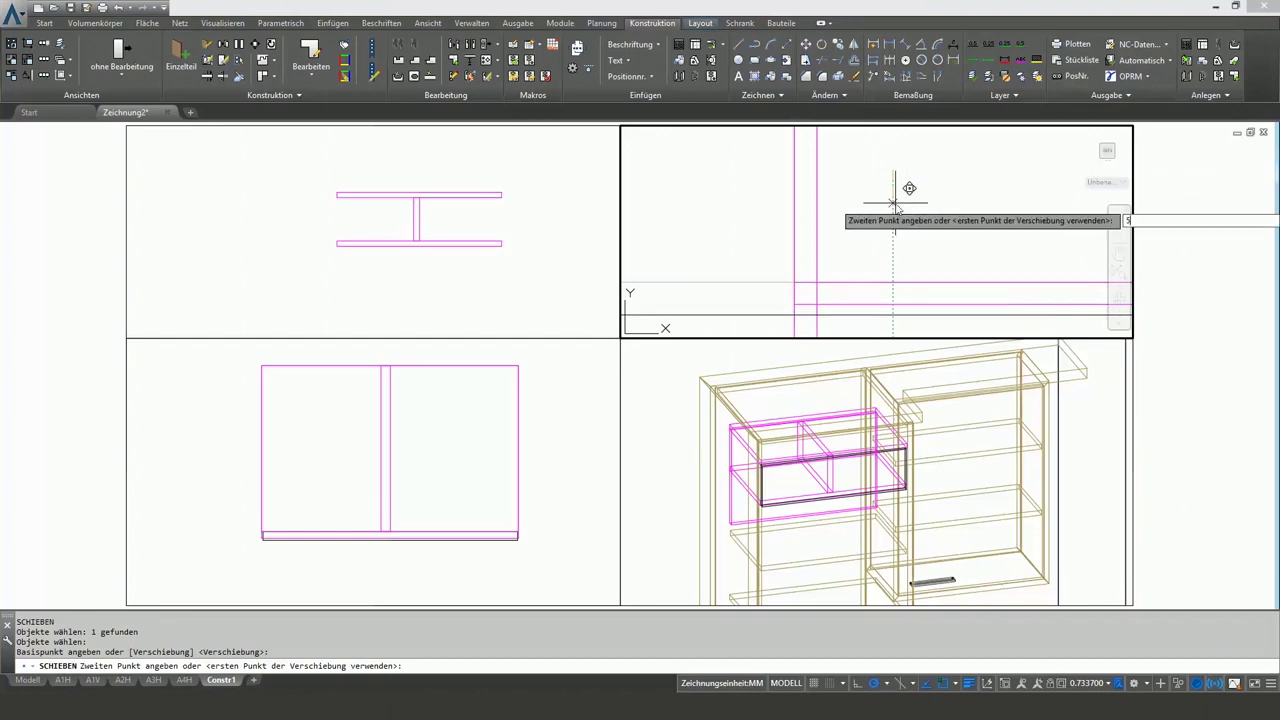
pyautogui.press('Return')
pyautogui.click(223, 76)
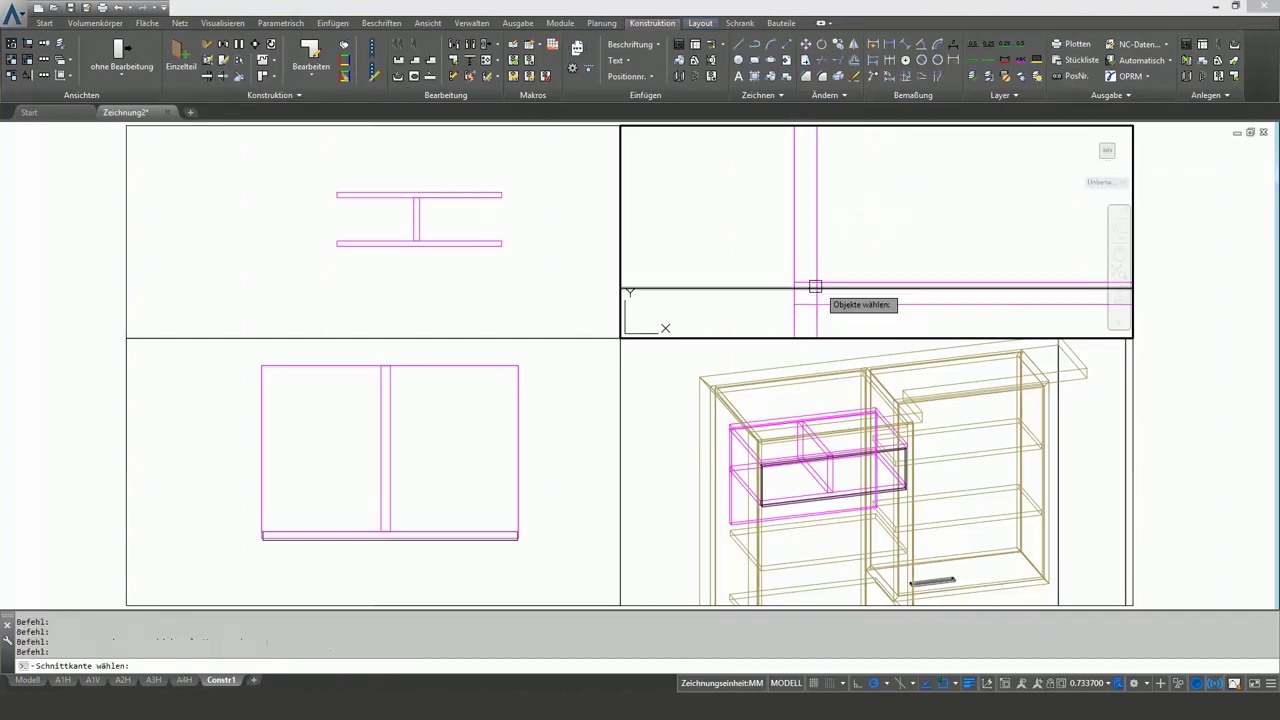
pyautogui.click(818, 323)
pyautogui.write('Rückwand')
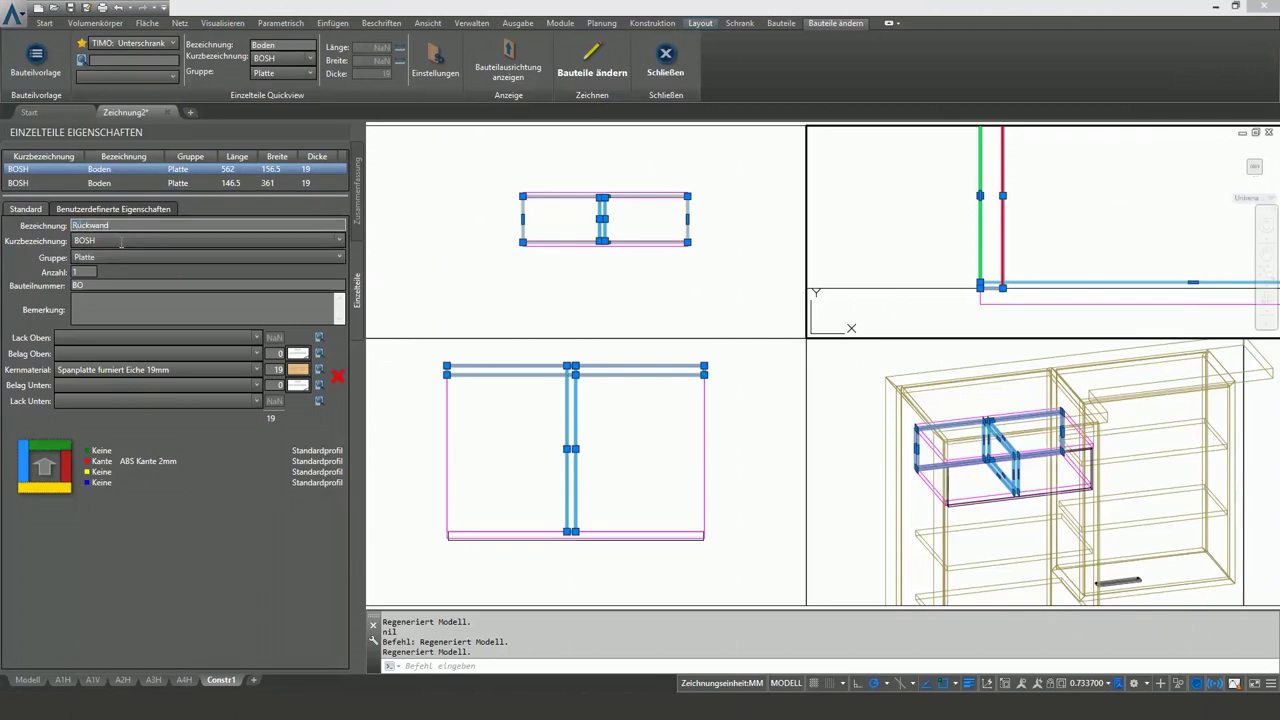
# Enter name Rückwand, short name BACK, and core material Spanplatte 10mm for the board
pyautogui.press('Tab')
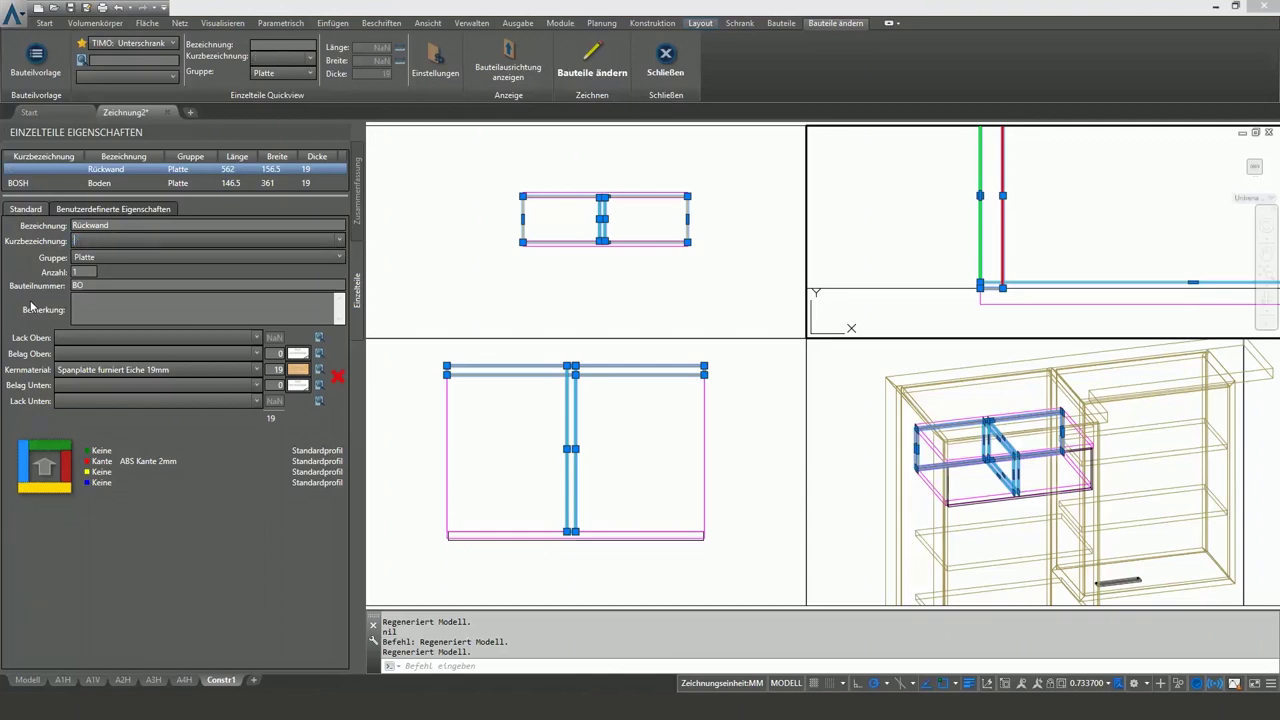
pyautogui.write('BACK')
pyautogui.click(256, 370)
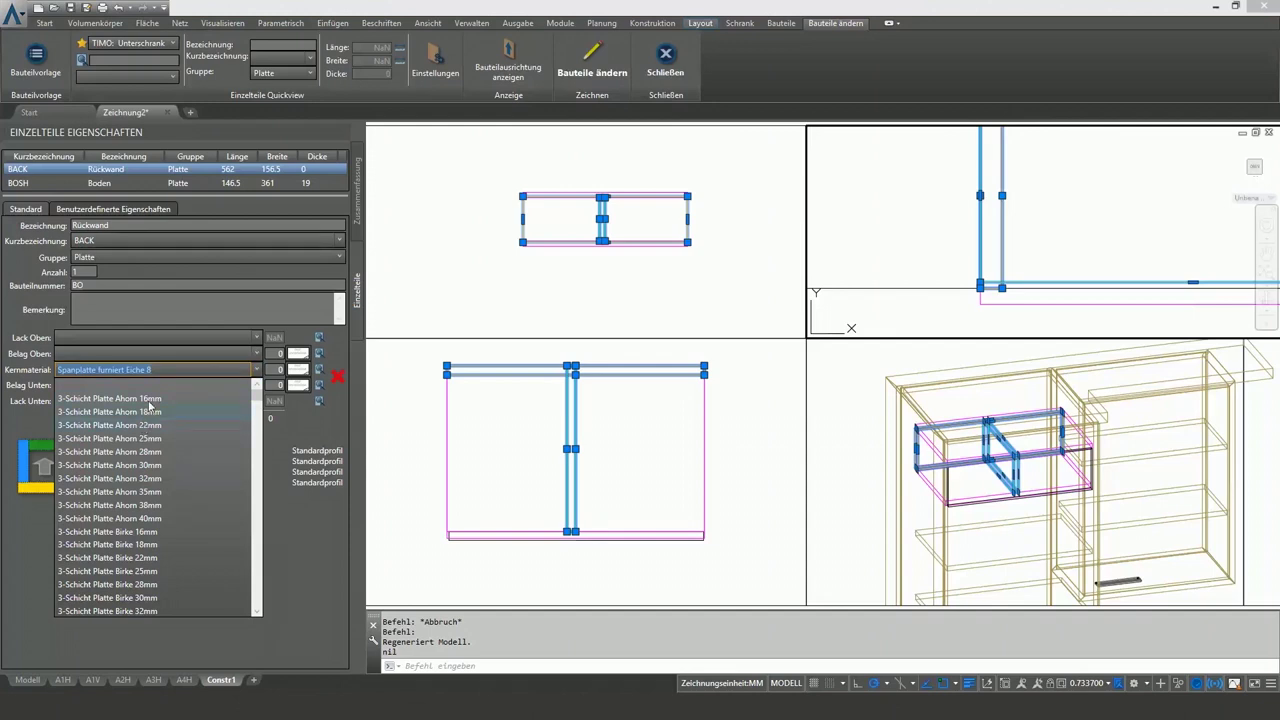
pyautogui.press('s')
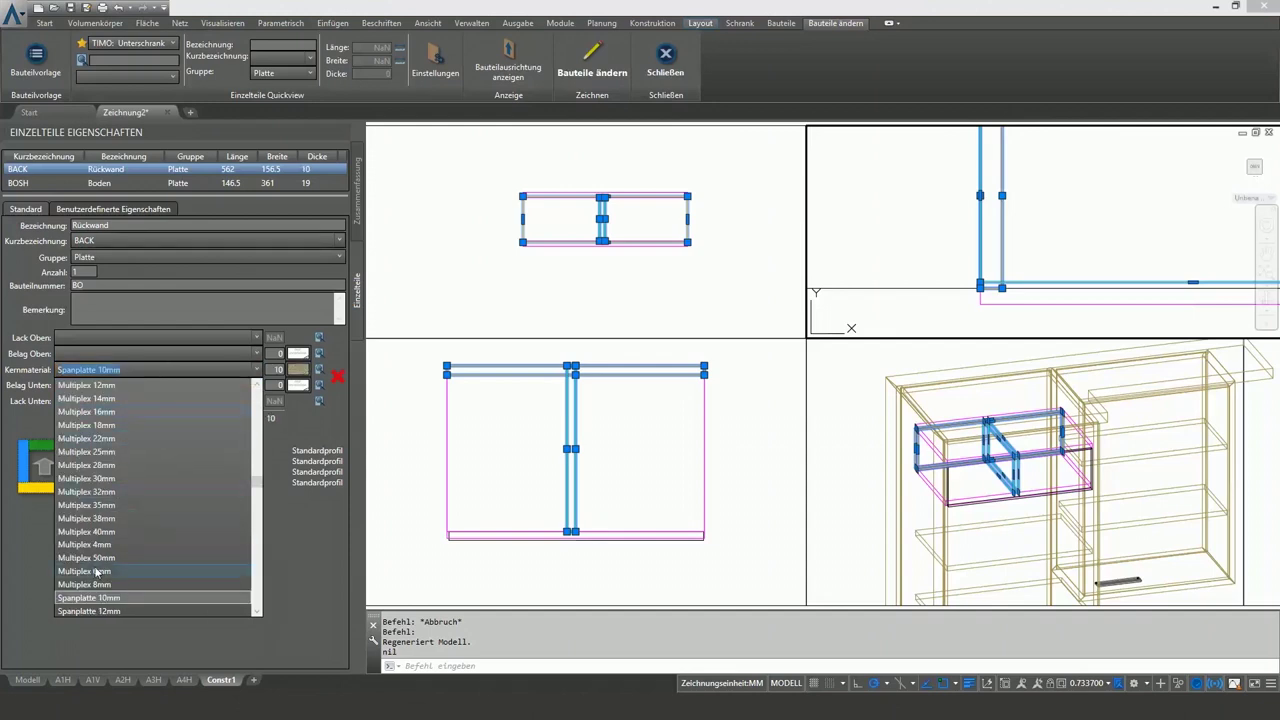
pyautogui.click(104, 597)
pyautogui.click(592, 62)
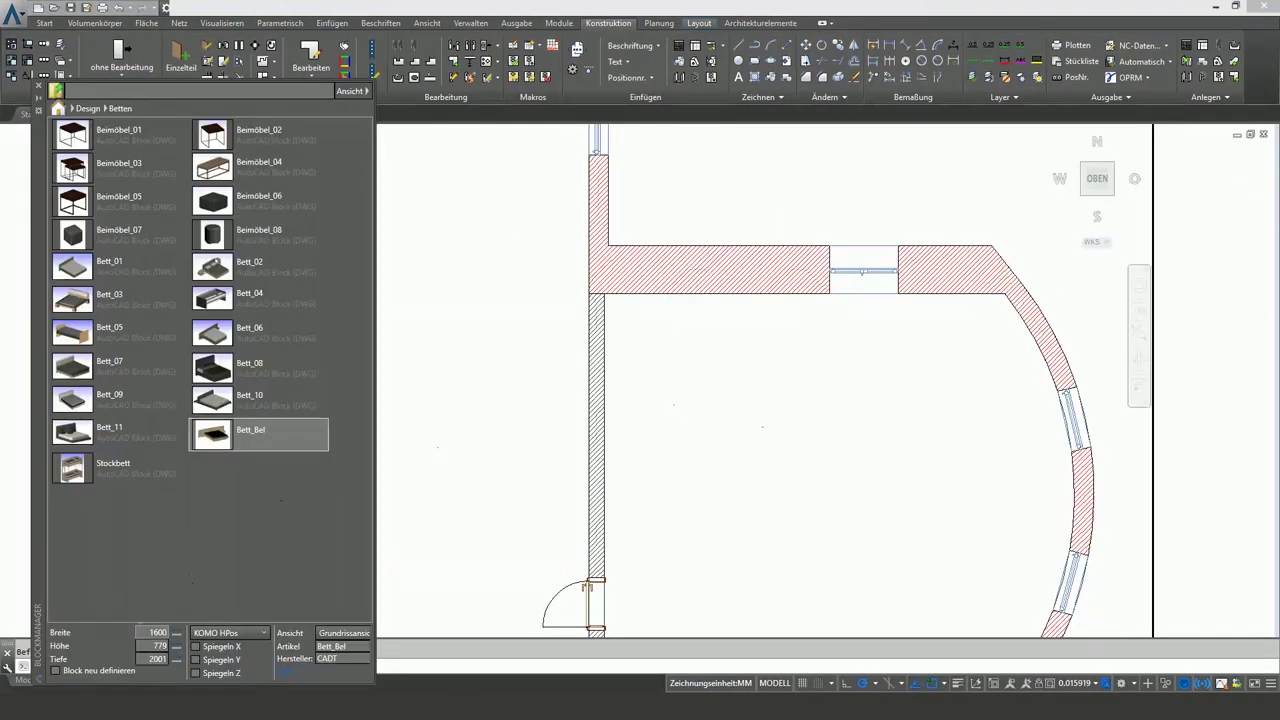
# Insert the Bett_Bel bed at 1800 width and position it in the room
pyautogui.doubleClick(156, 633)
pyautogui.write('18')
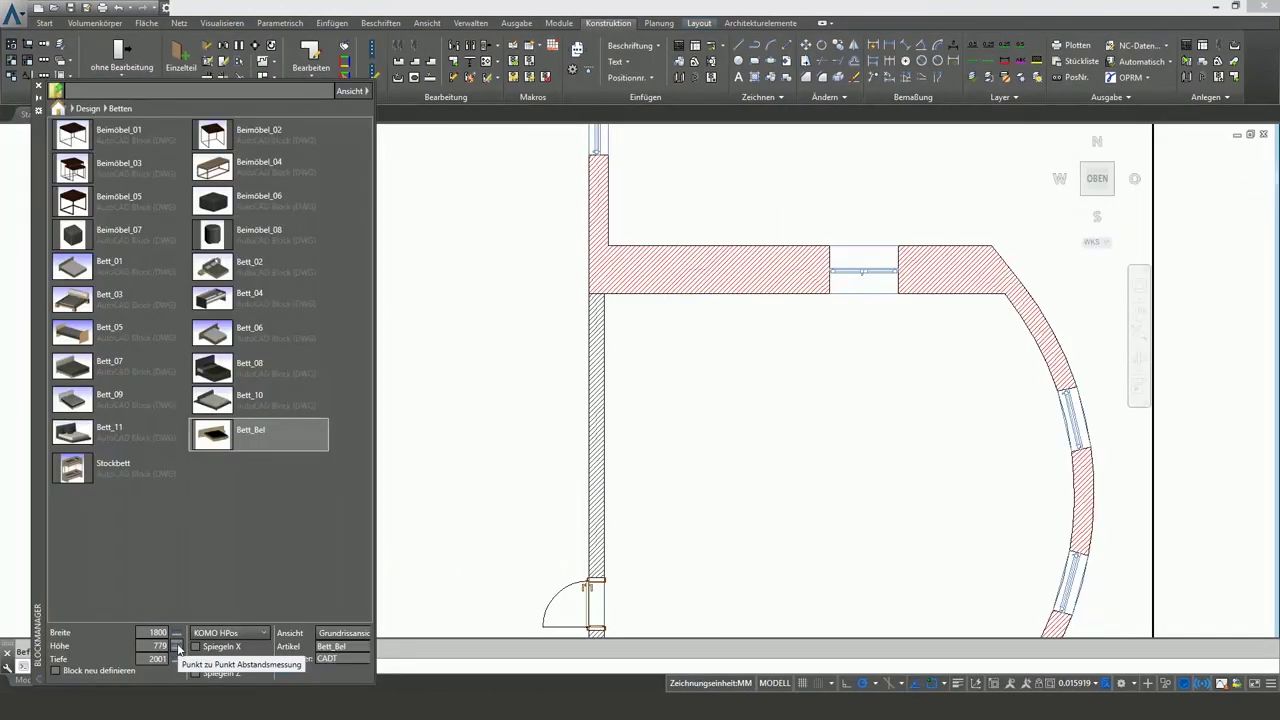
pyautogui.click(300, 437)
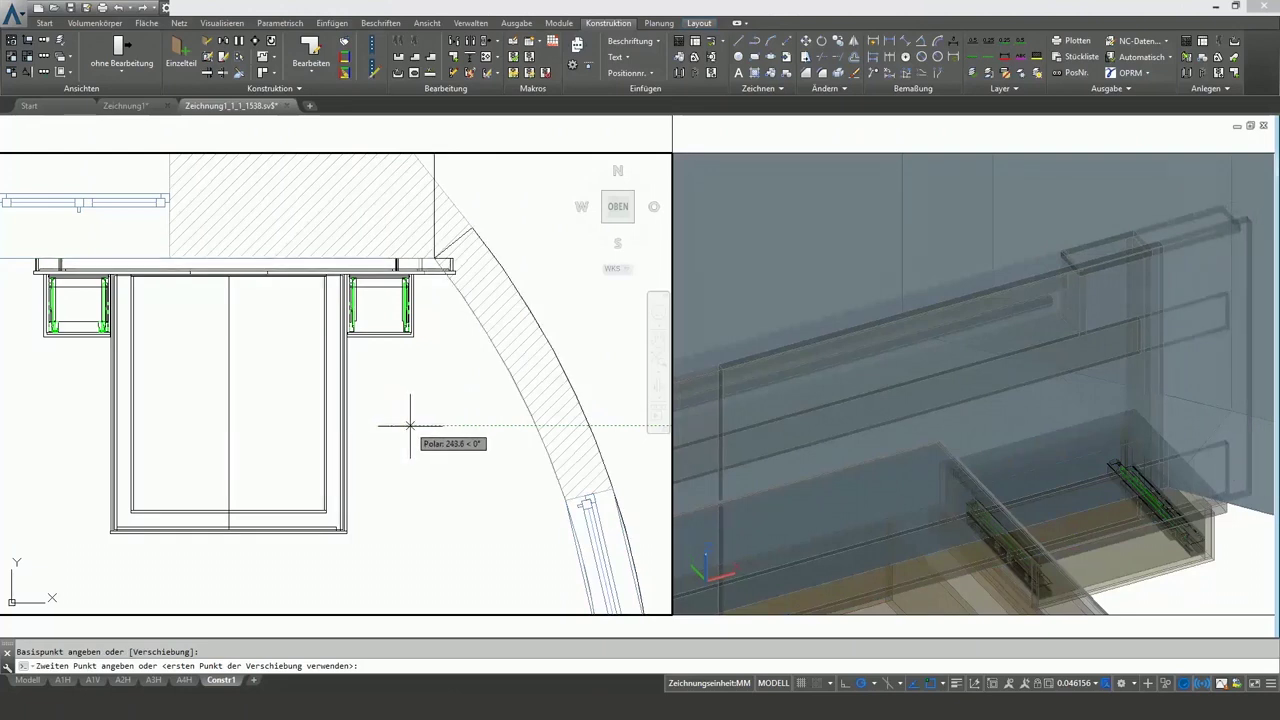
pyautogui.click(415, 430)
pyautogui.scroll(6, 414, 438)
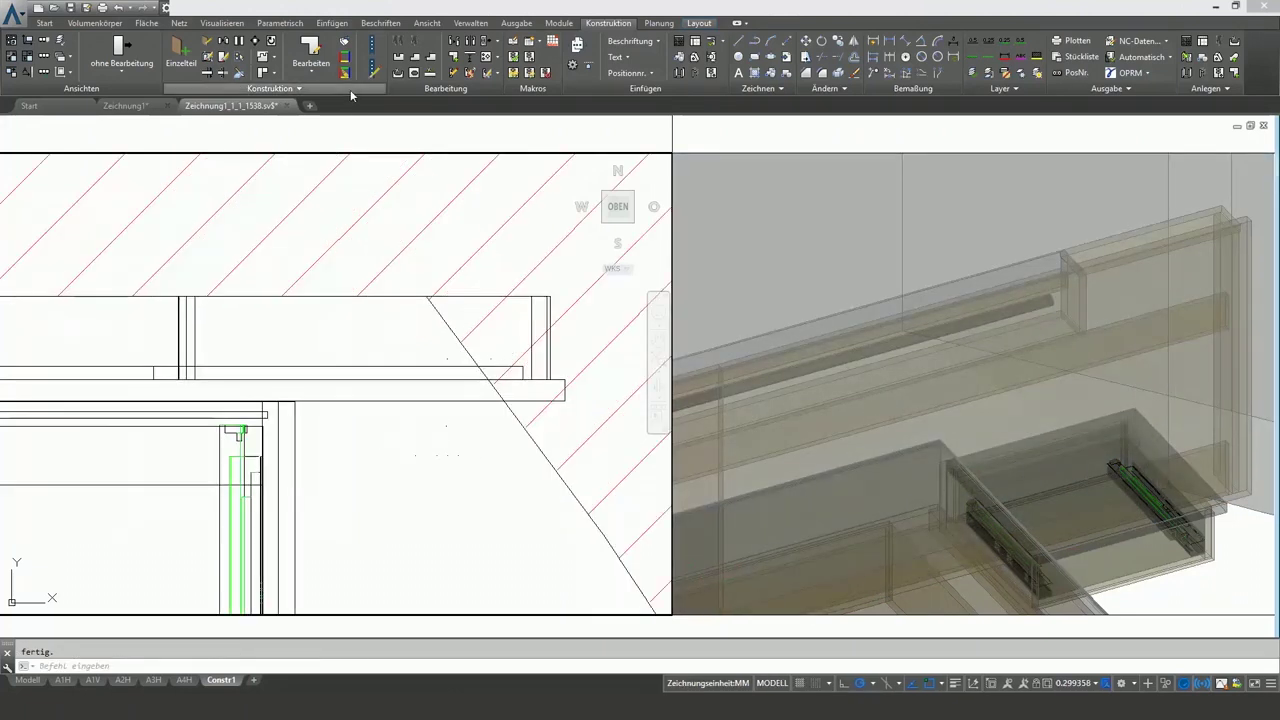
# Move a panel further to the left
pyautogui.click(262, 55)
pyautogui.click(529, 330)
pyautogui.press('Return')
pyautogui.click(507, 475)
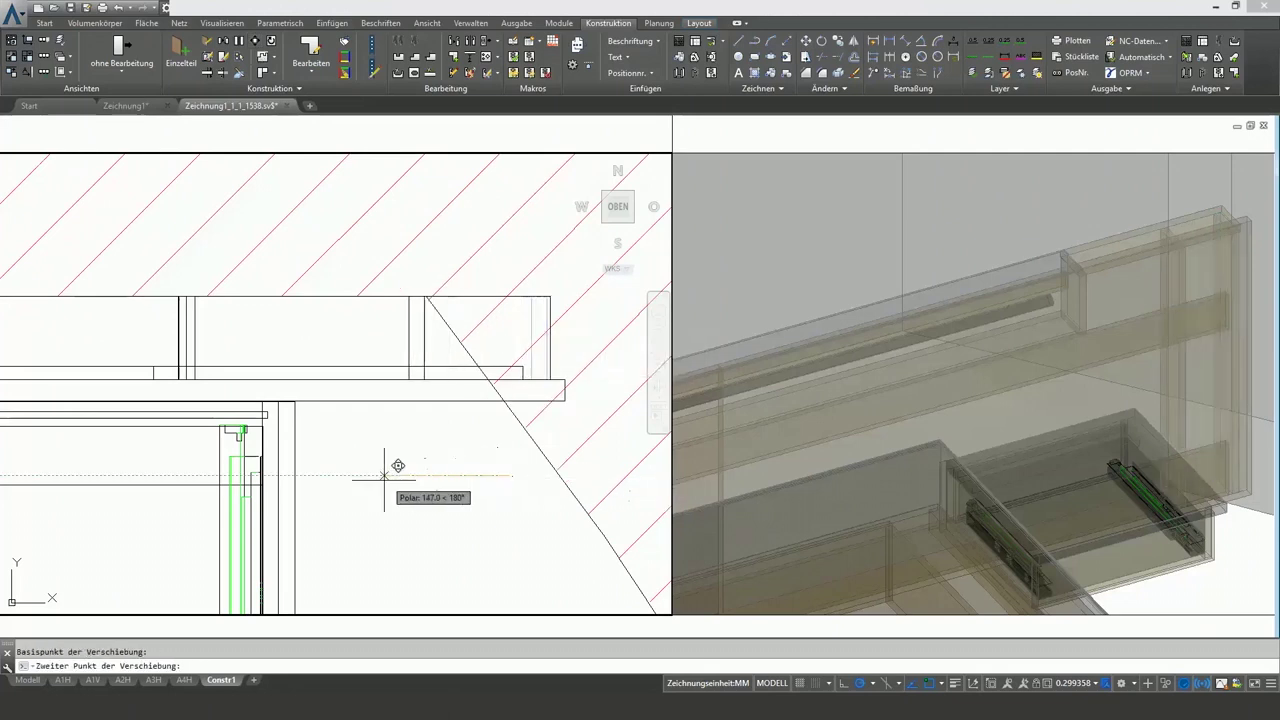
pyautogui.click(371, 468)
pyautogui.write('KLINIE')
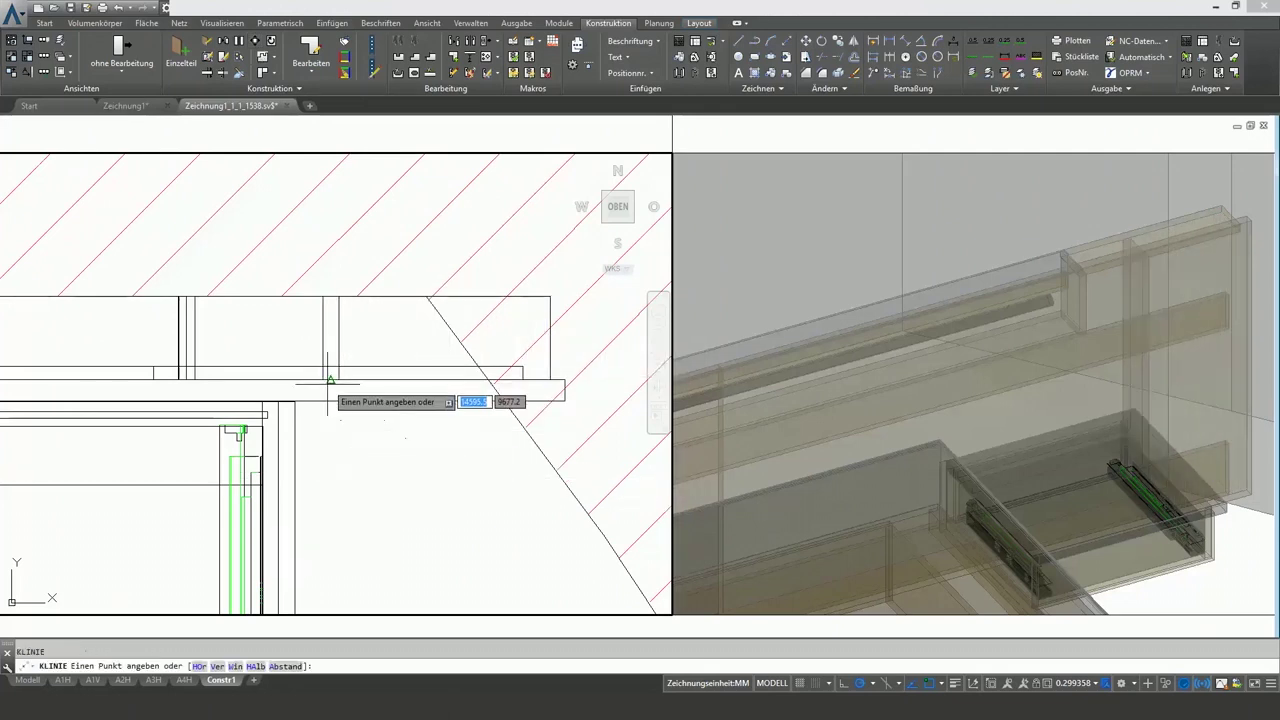
# Draw a vertical construction line and trim the panel at the angled wall edge
pyautogui.click(325, 380)
pyautogui.click(330, 285)
pyautogui.press('Escape')
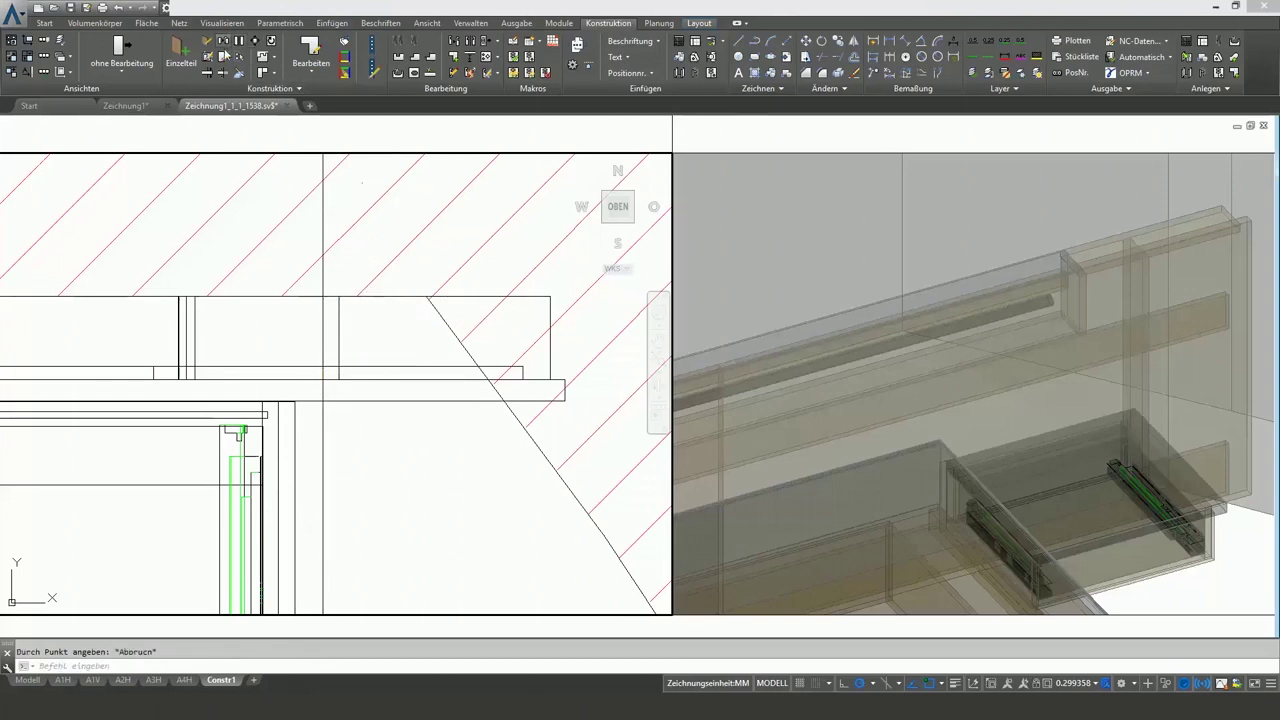
pyautogui.click(227, 76)
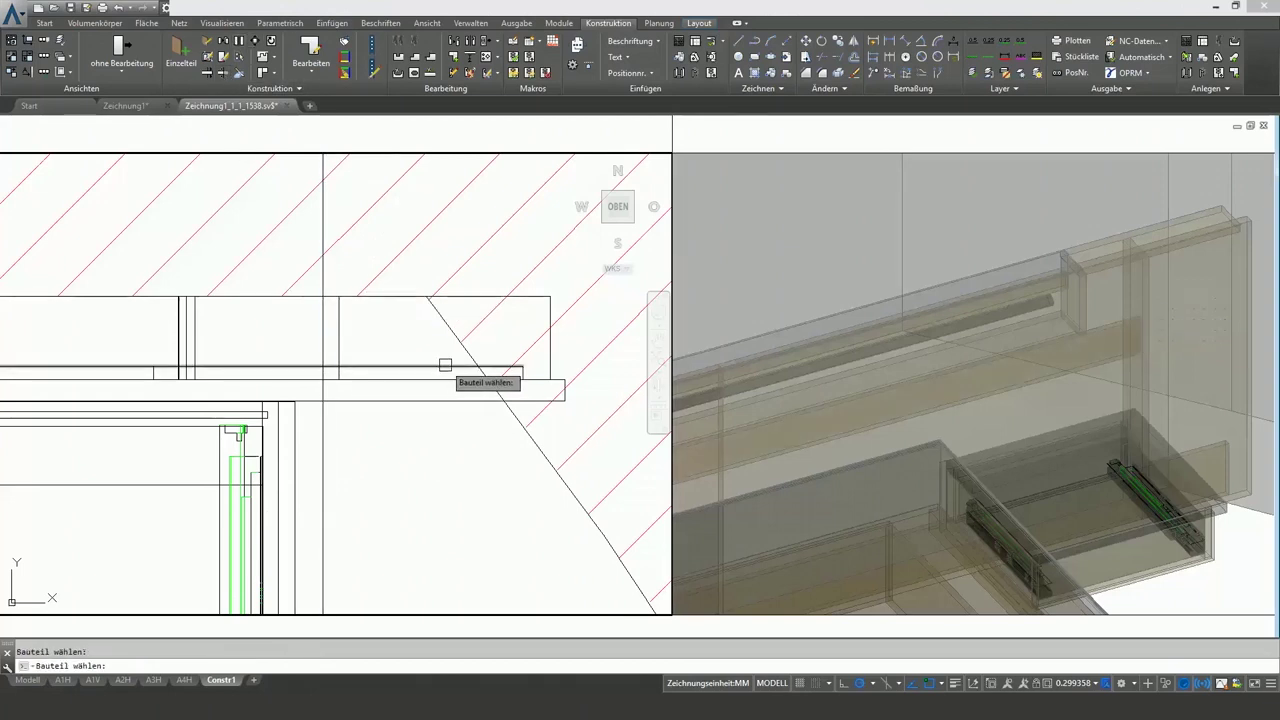
pyautogui.click(440, 365)
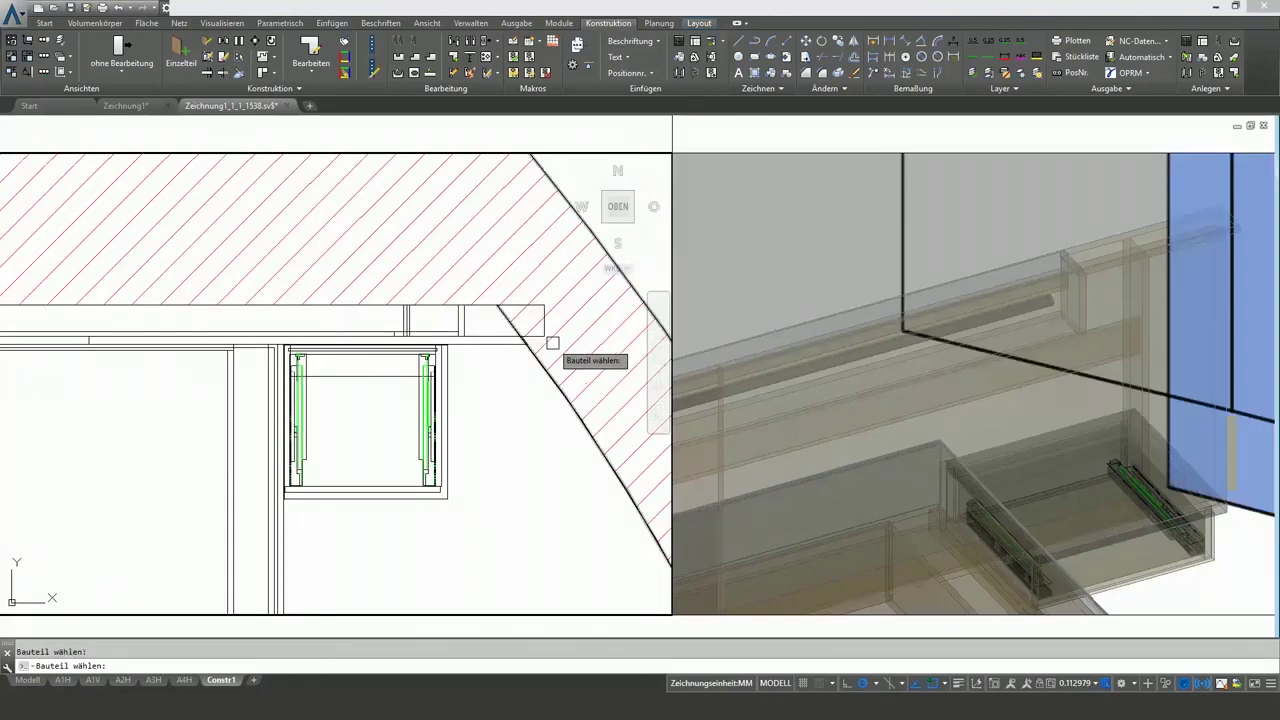
pyautogui.click(549, 336)
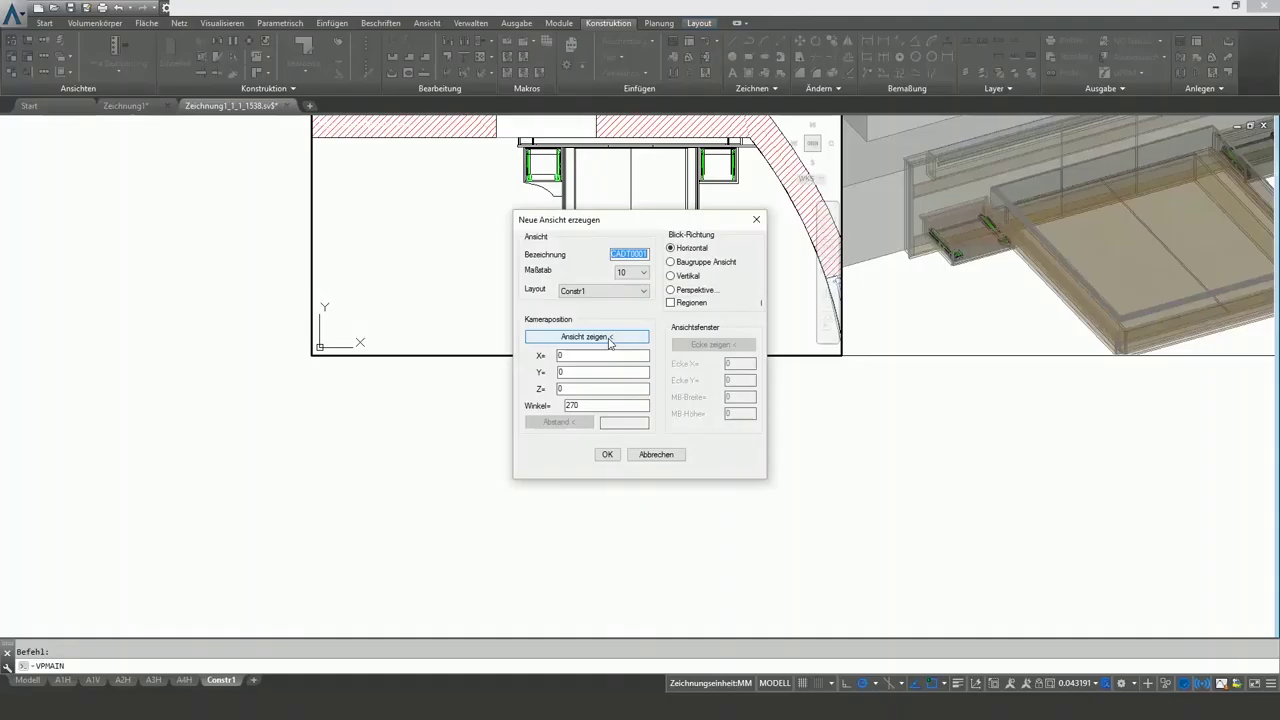
# Create a new section view, setting its direction and frame in the layout
pyautogui.click(609, 337)
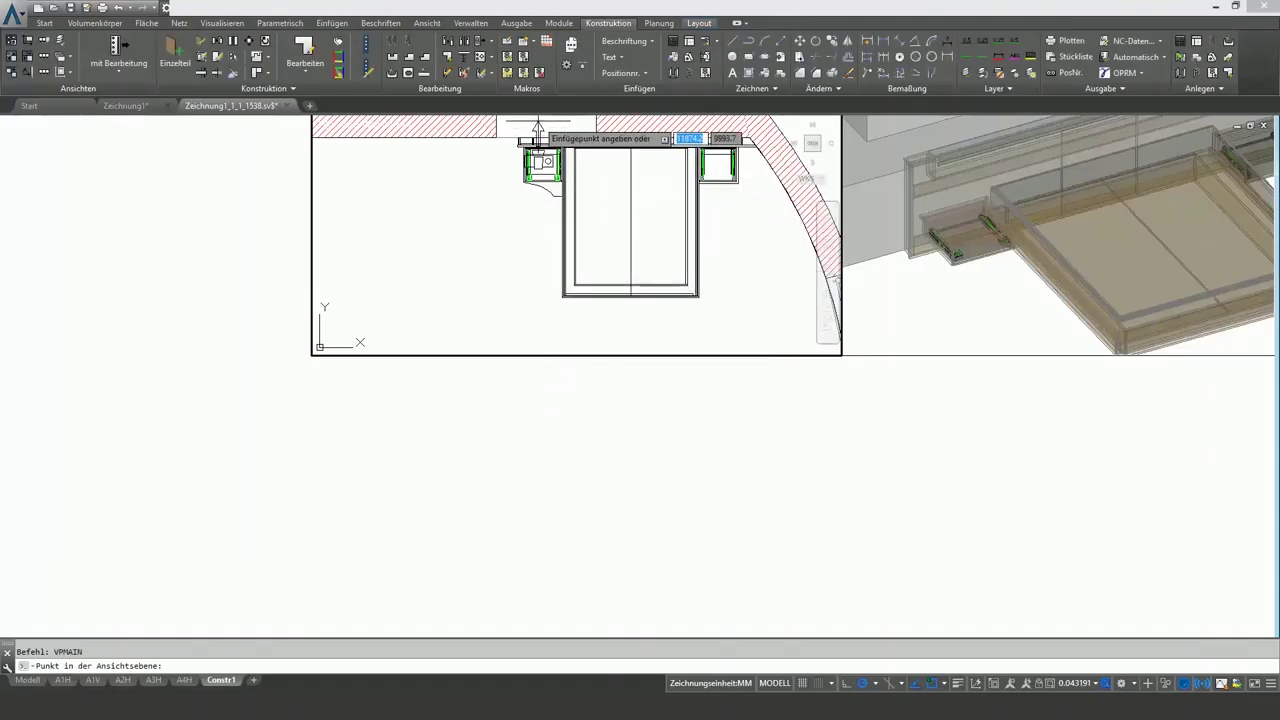
pyautogui.click(545, 300)
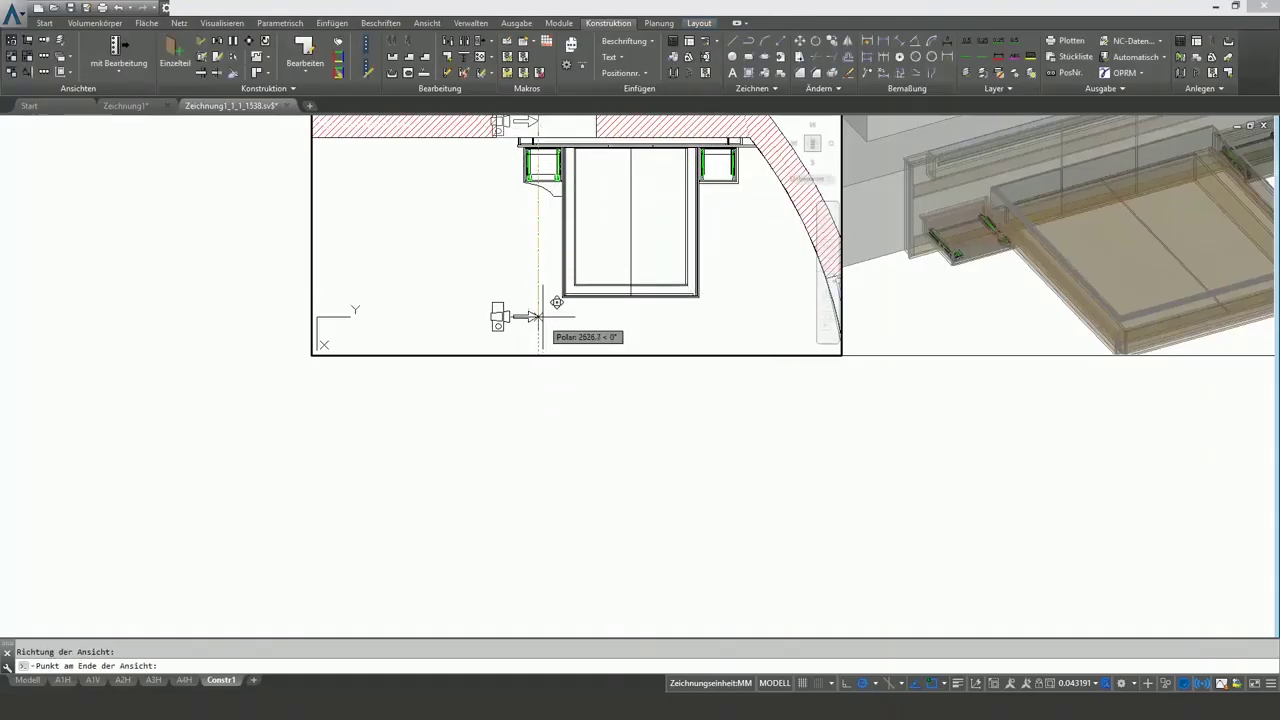
pyautogui.click(543, 320)
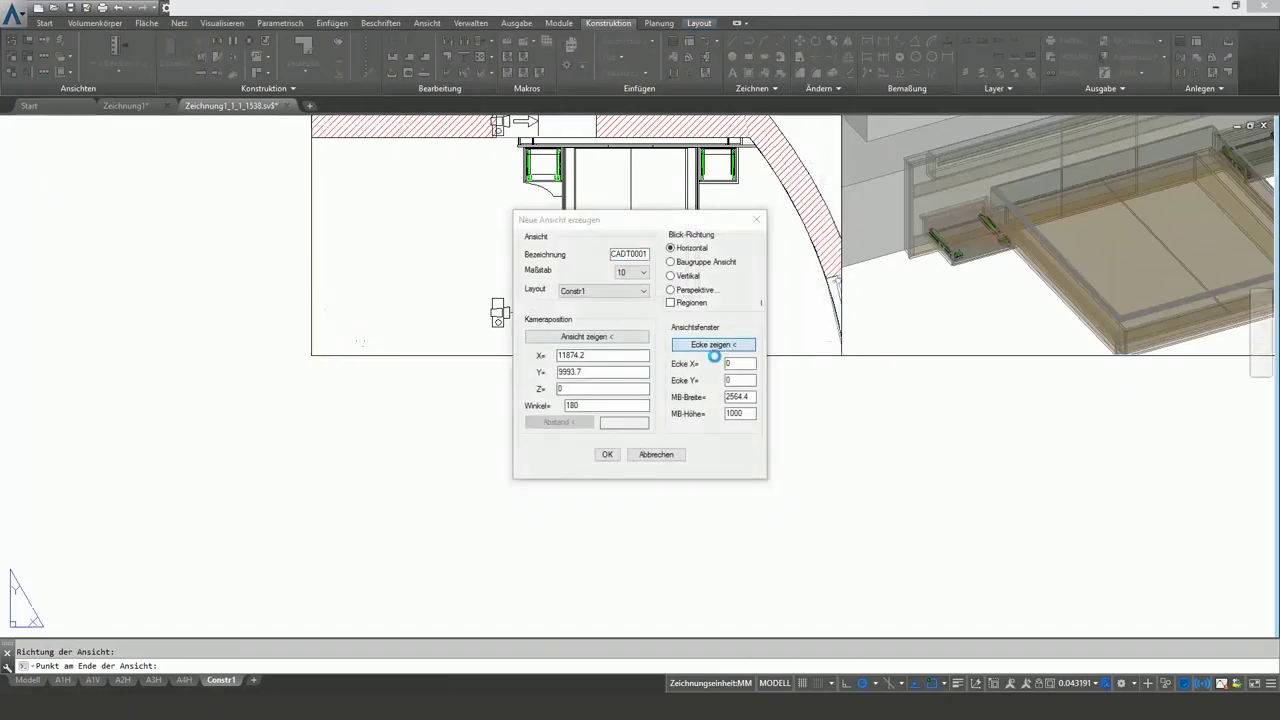
pyautogui.click(729, 346)
pyautogui.click(575, 492)
pyautogui.click(612, 455)
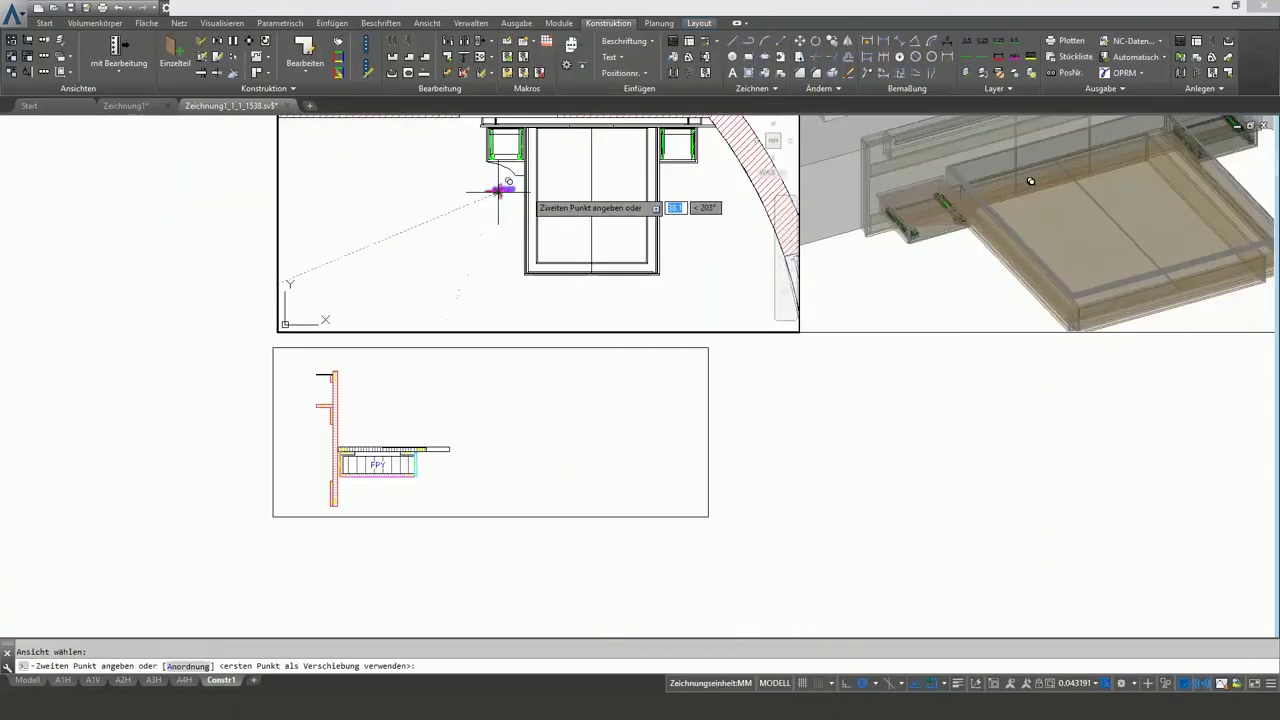
# Add section lines schn2 and schn3 and finish shifting the bed parts
pyautogui.click(574, 189)
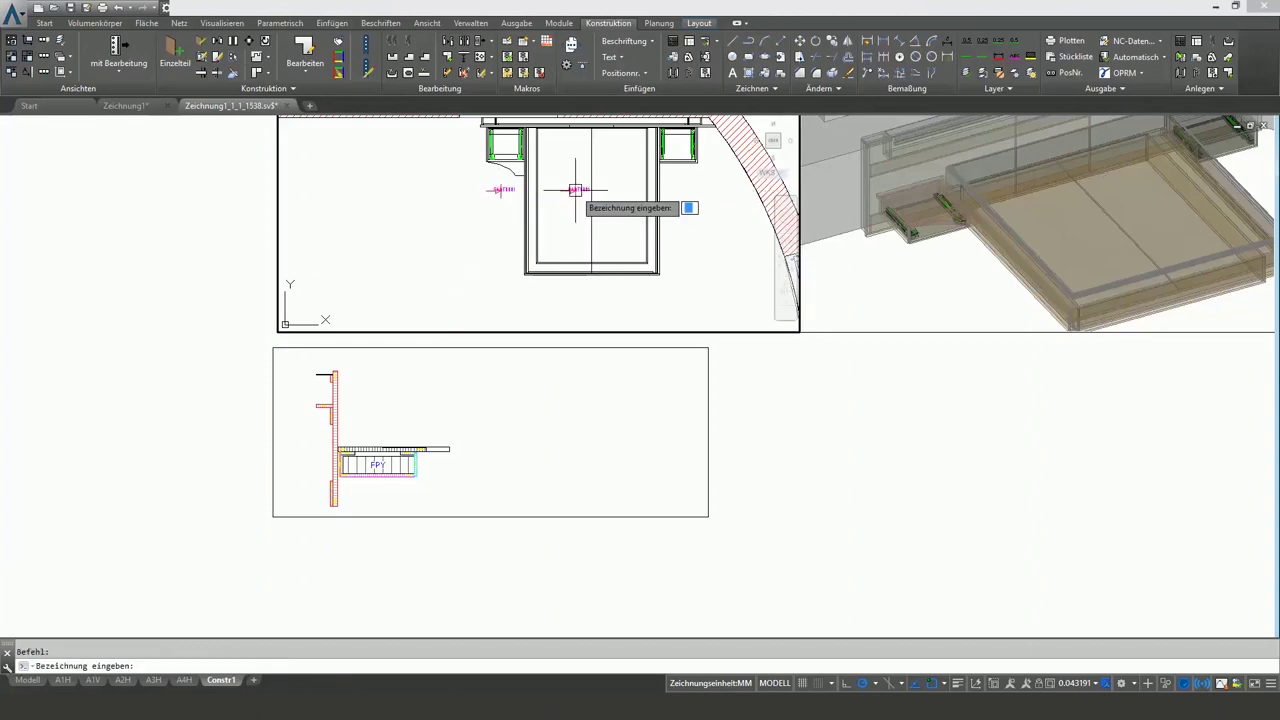
pyautogui.write('schn2')
pyautogui.press('Return')
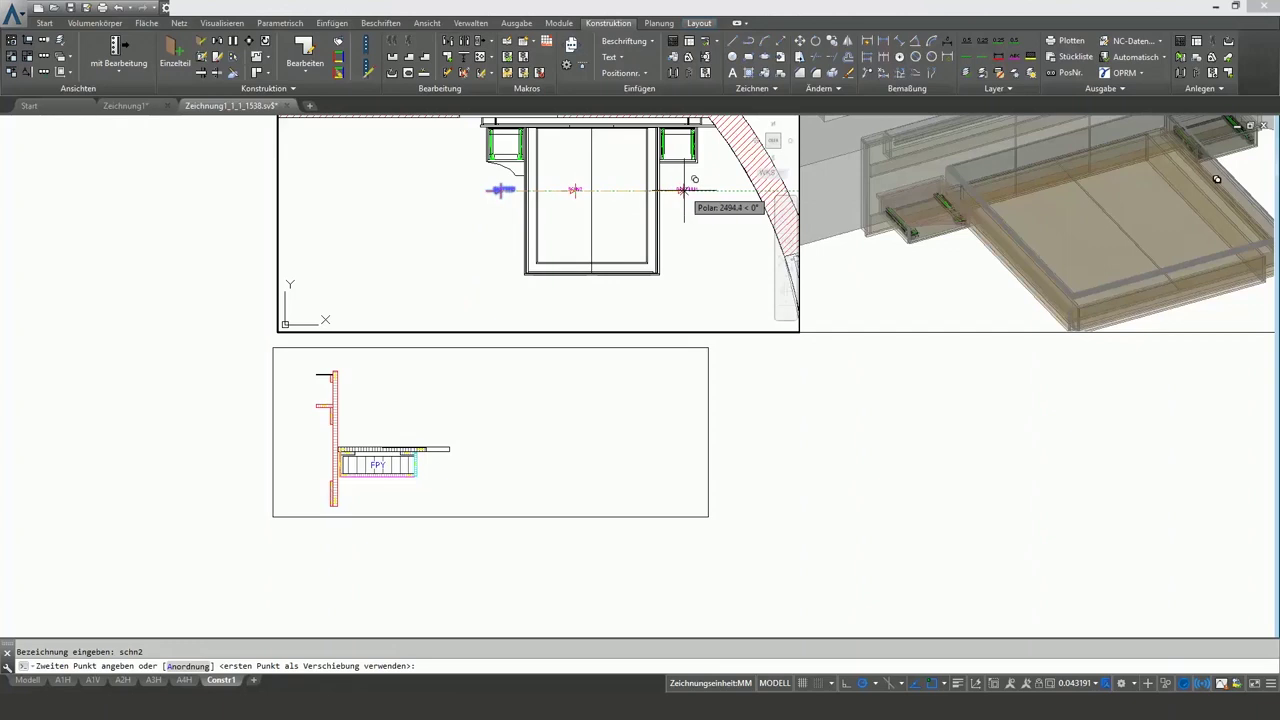
pyautogui.click(686, 189)
pyautogui.write('schn3')
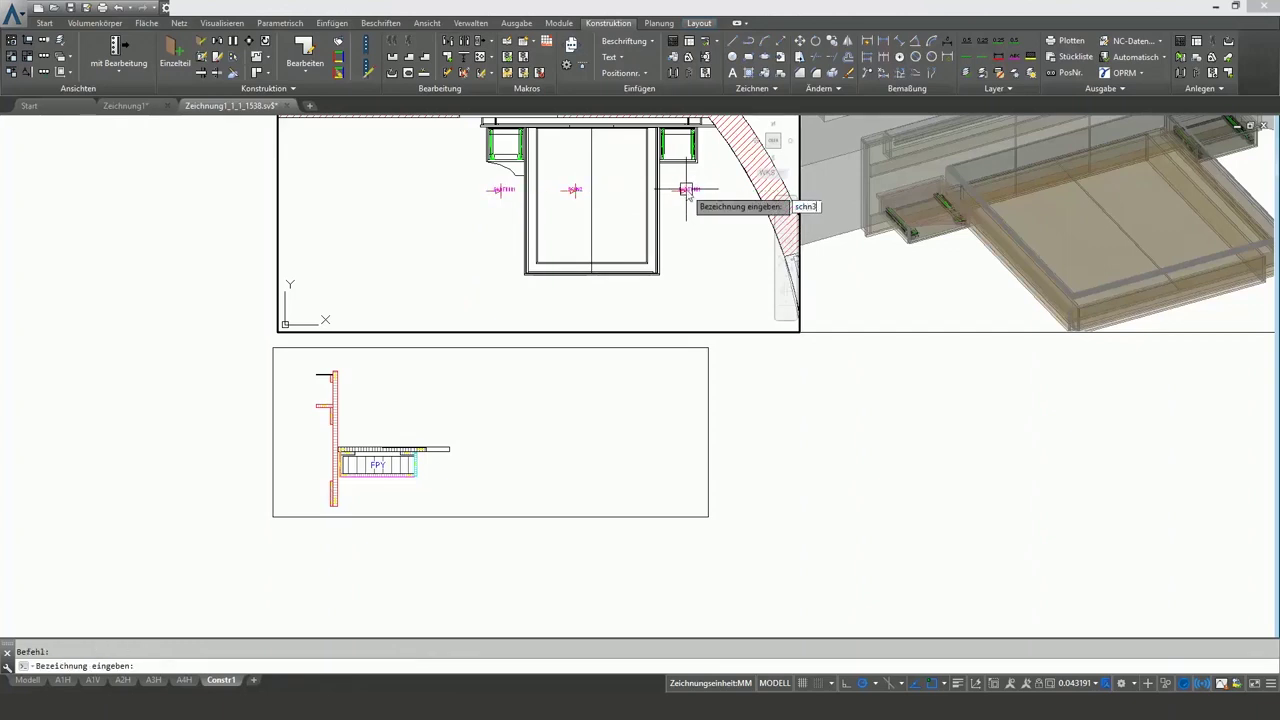
pyautogui.press('Return')
pyautogui.press('Return')
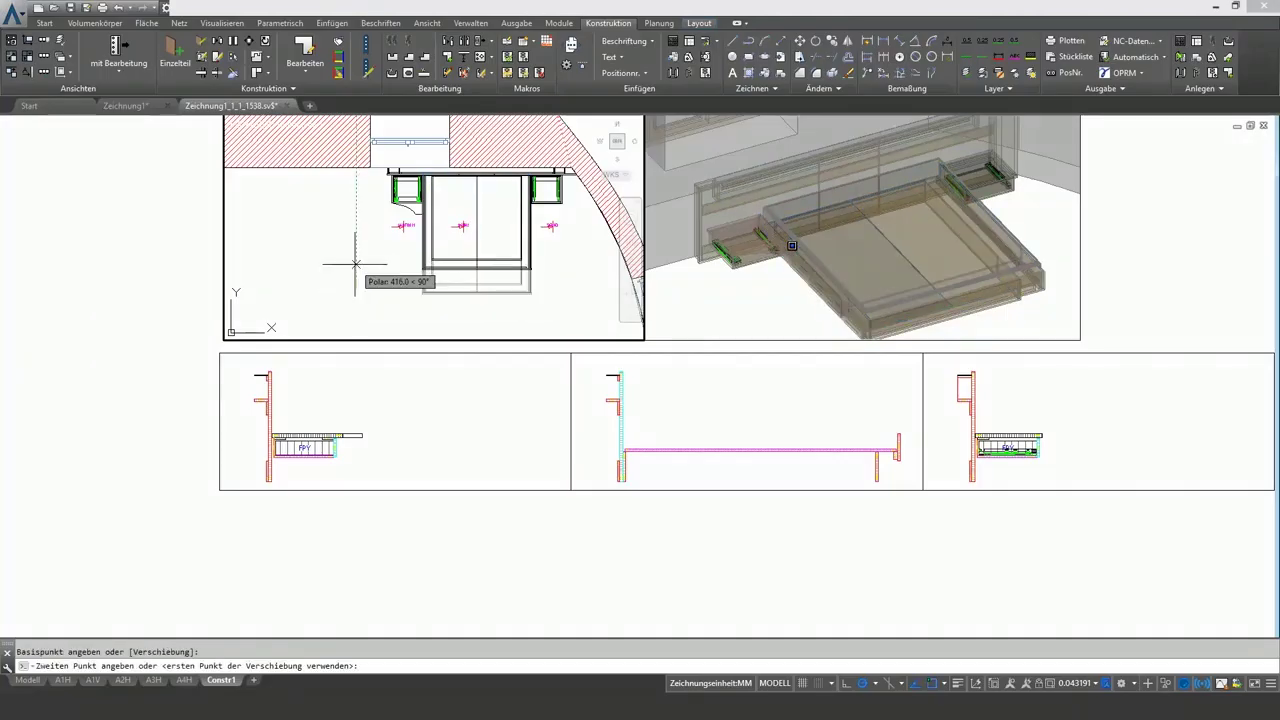
pyautogui.press('Return')
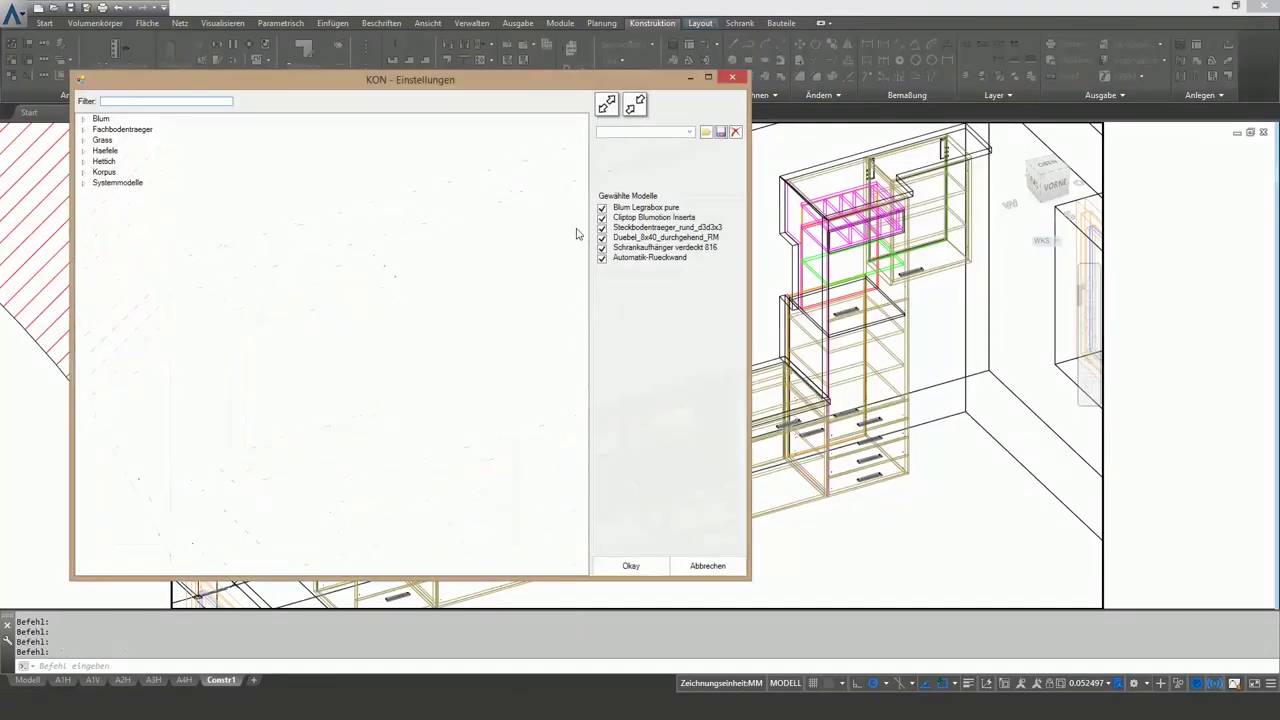
# Apply the Dübel joint preset to the kitchen cabinets with a window selection
pyautogui.click(690, 133)
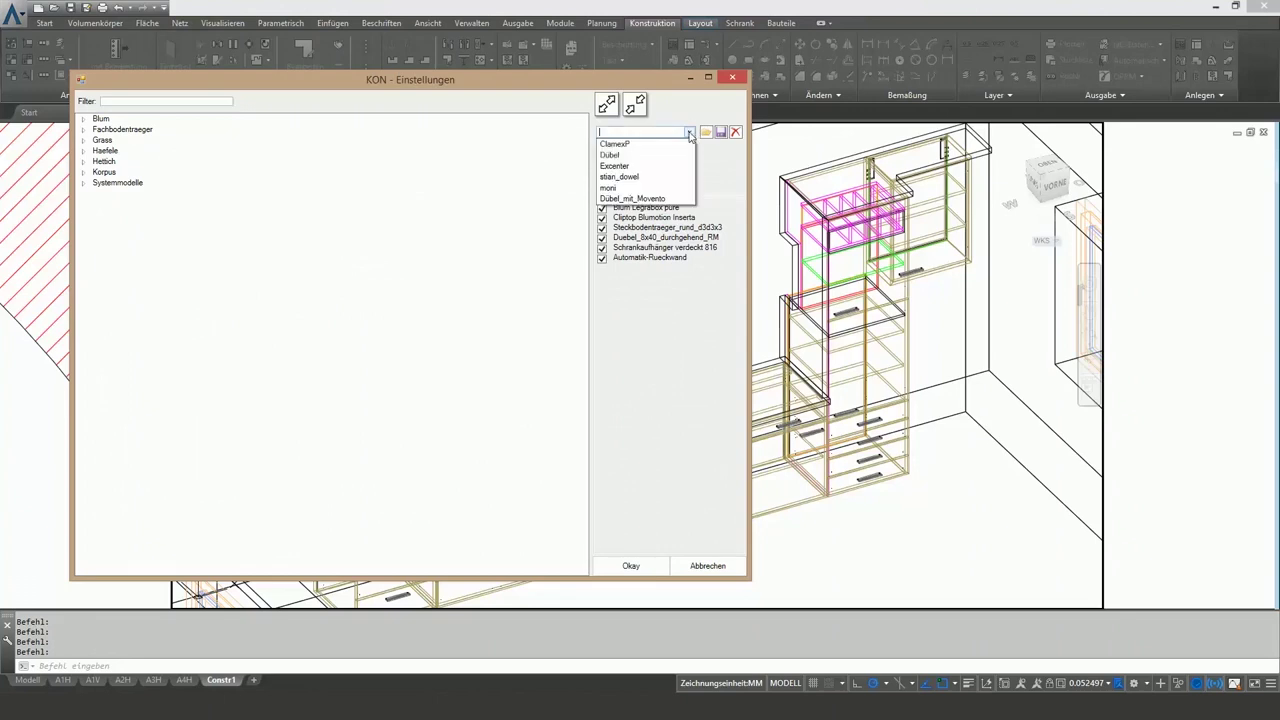
pyautogui.click(623, 156)
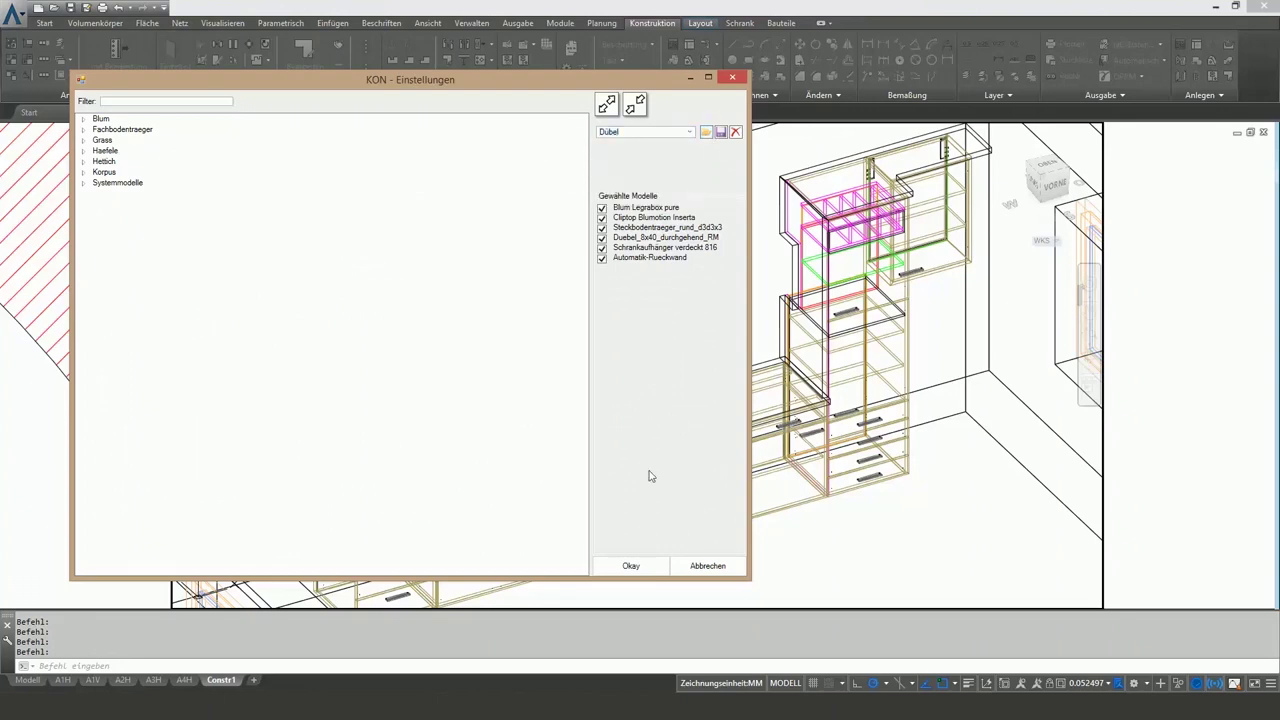
pyautogui.click(631, 566)
pyautogui.click(1035, 592)
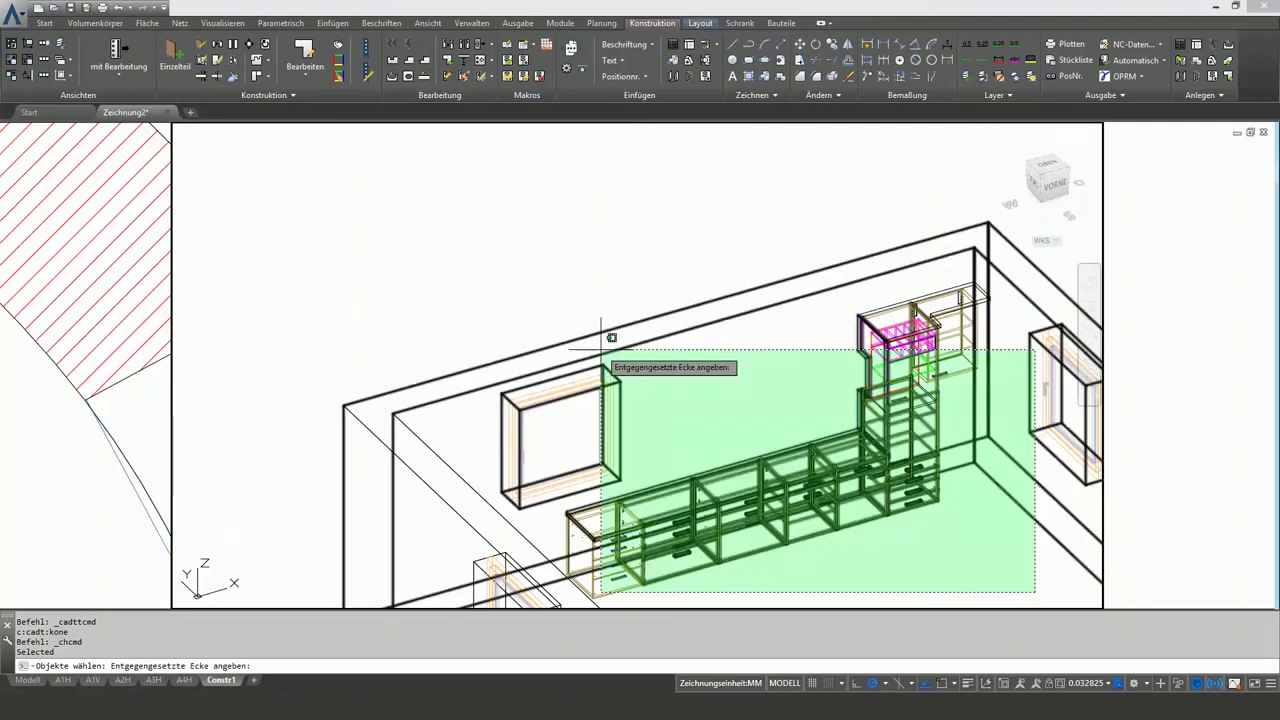
pyautogui.click(533, 220)
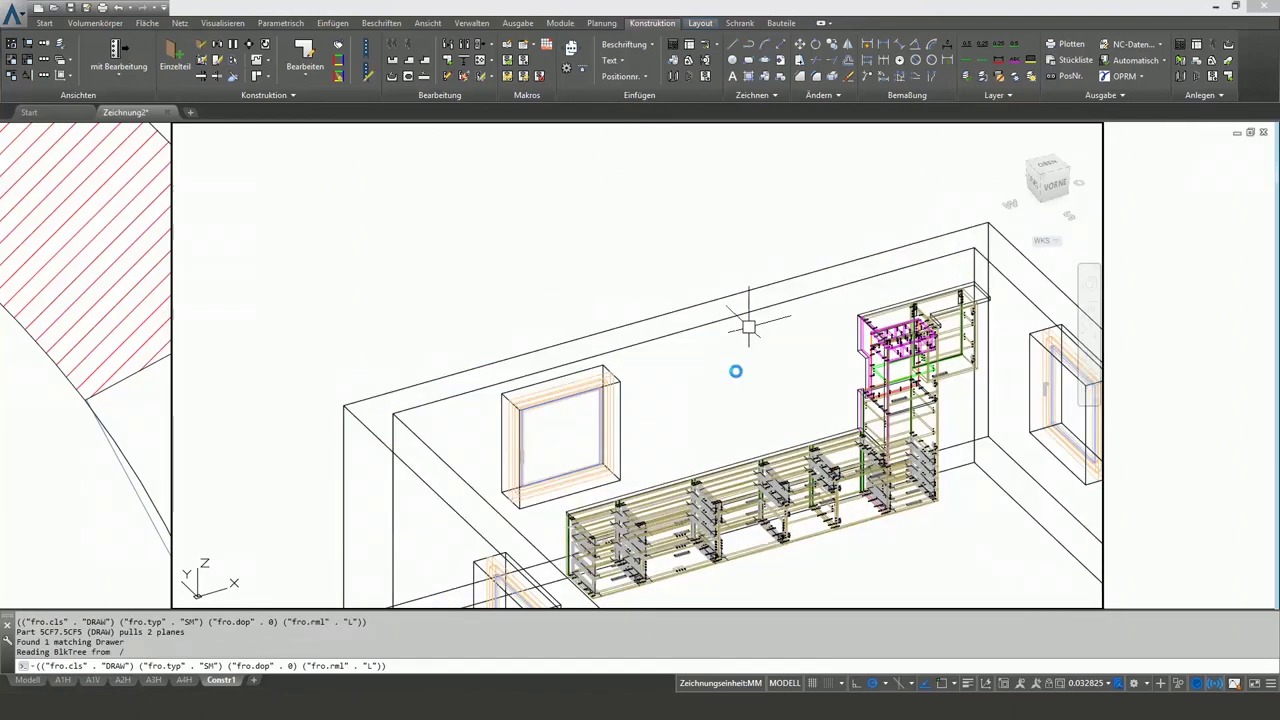
pyautogui.scroll(3, 851, 334)
pyautogui.scroll(2, 800, 265)
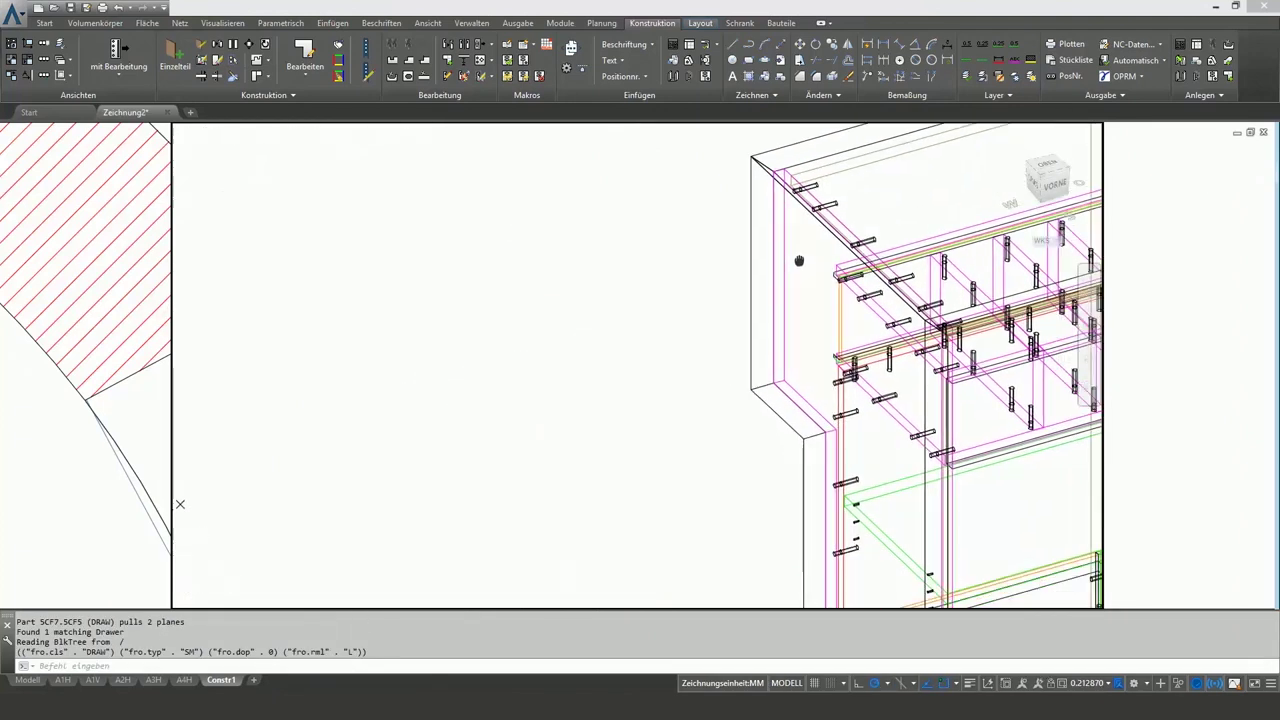
pyautogui.scroll(2, 756, 128)
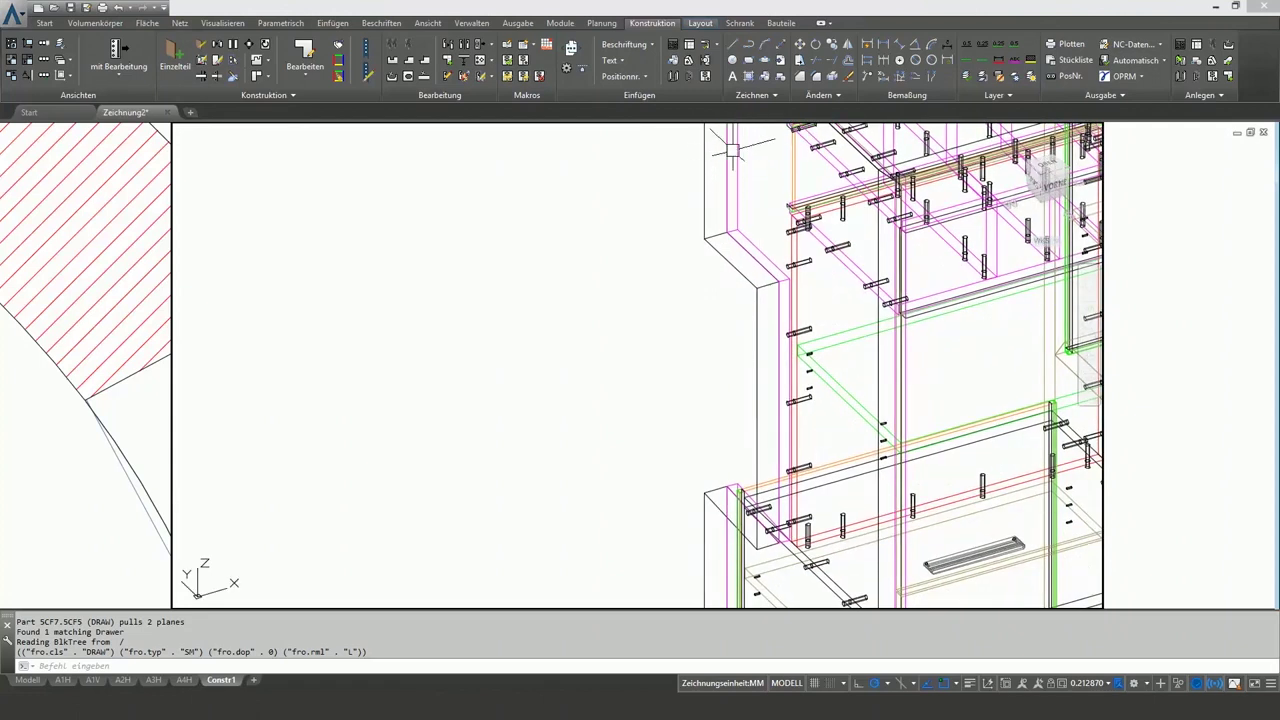
pyautogui.scroll(3, 700, 163)
pyautogui.press('Escape')
# Move one dowel further along the panel edge
pyautogui.write('m')
pyautogui.press('Return')
pyautogui.click(650, 406)
pyautogui.press('Return')
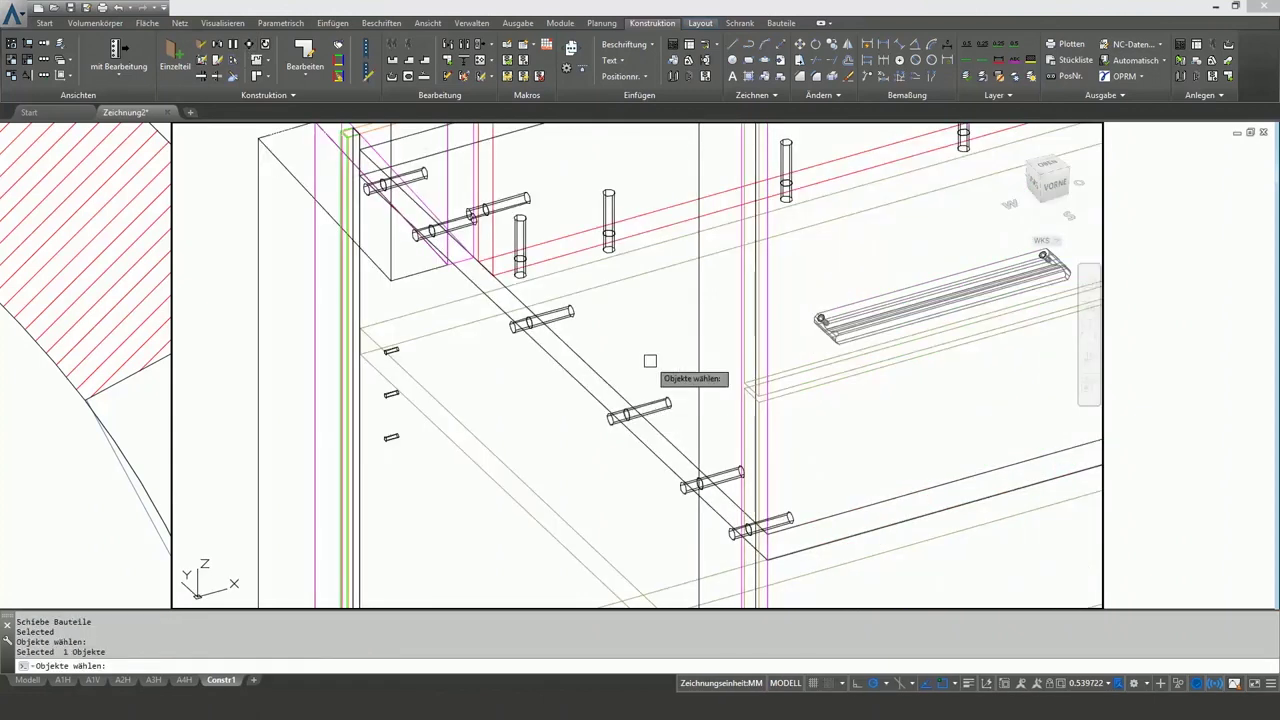
pyautogui.click(662, 360)
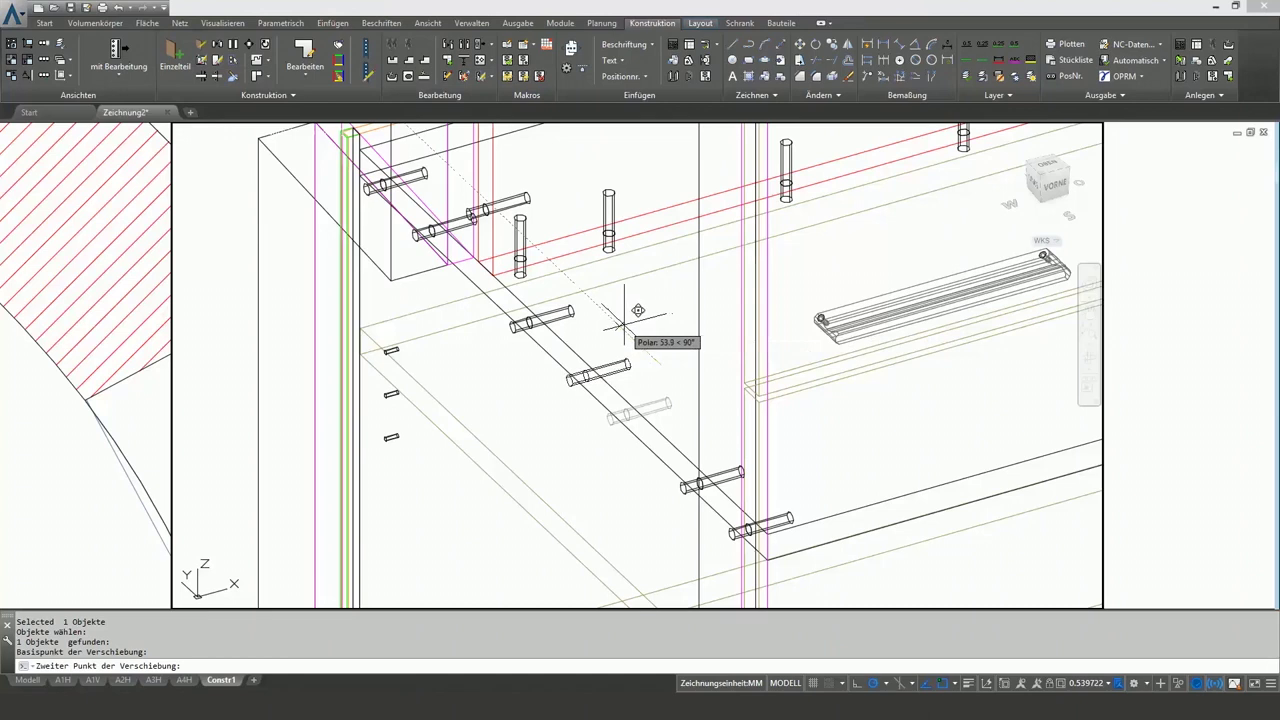
pyautogui.click(624, 325)
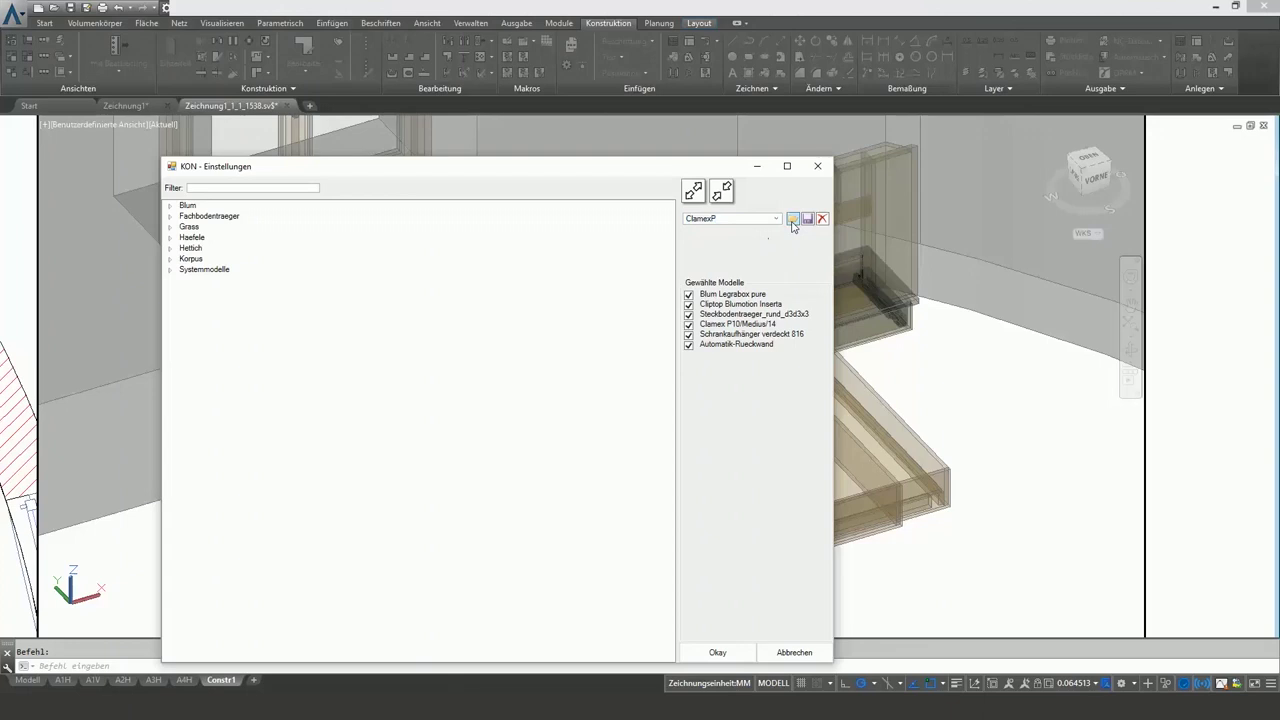
# Confirm the ClamexP preset and run the Kon joint macro on the bed
pyautogui.click(712, 654)
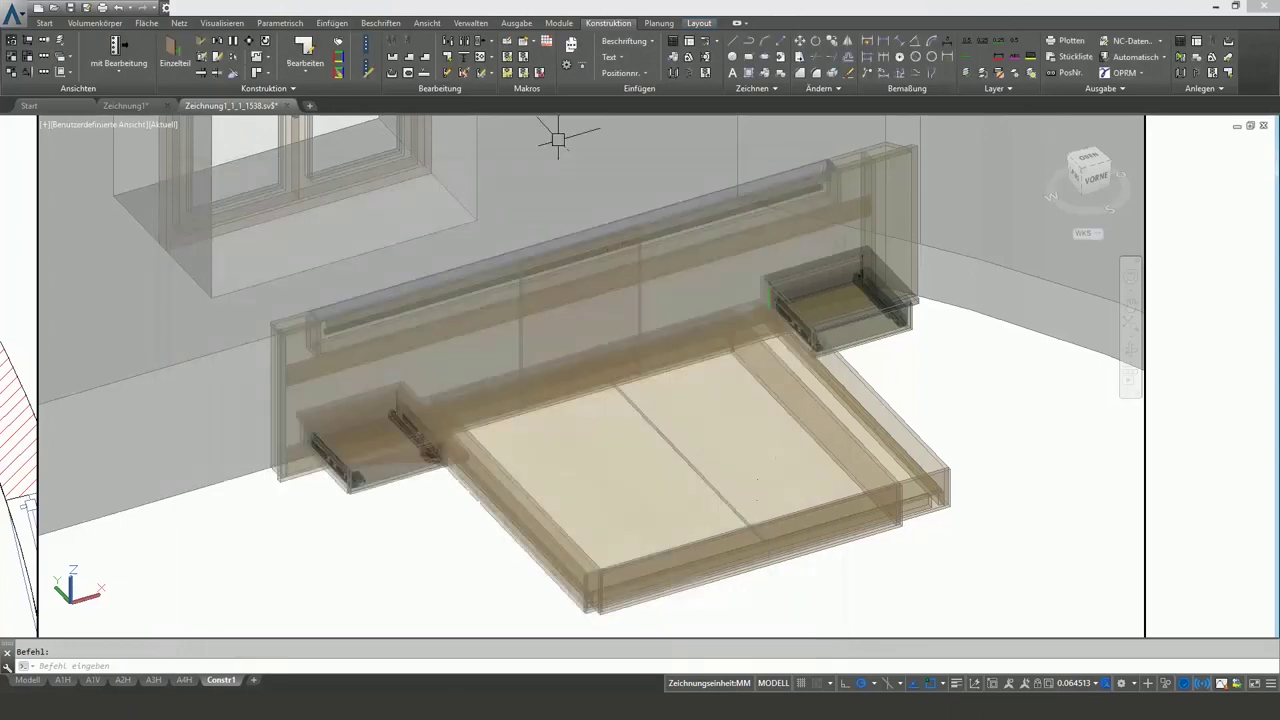
pyautogui.click(505, 77)
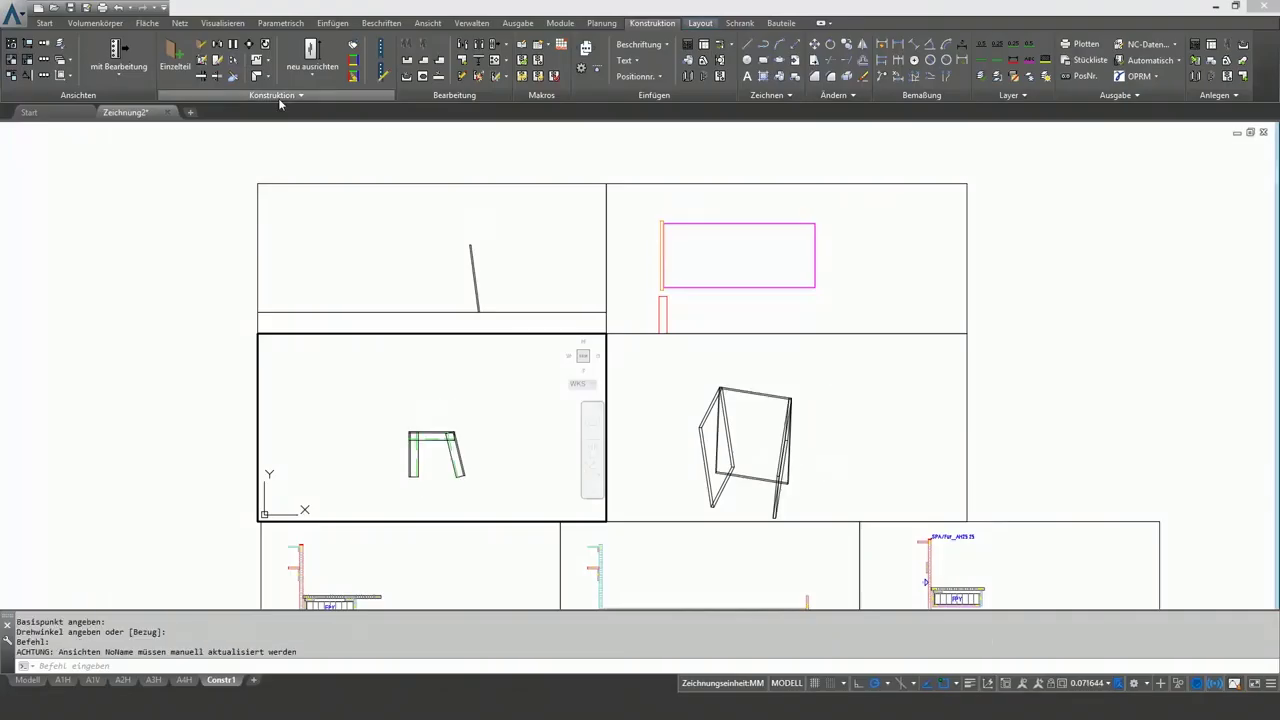
# Corner-join the frame's boards, including the slanted board to the top board
pyautogui.click(257, 78)
pyautogui.click(424, 463)
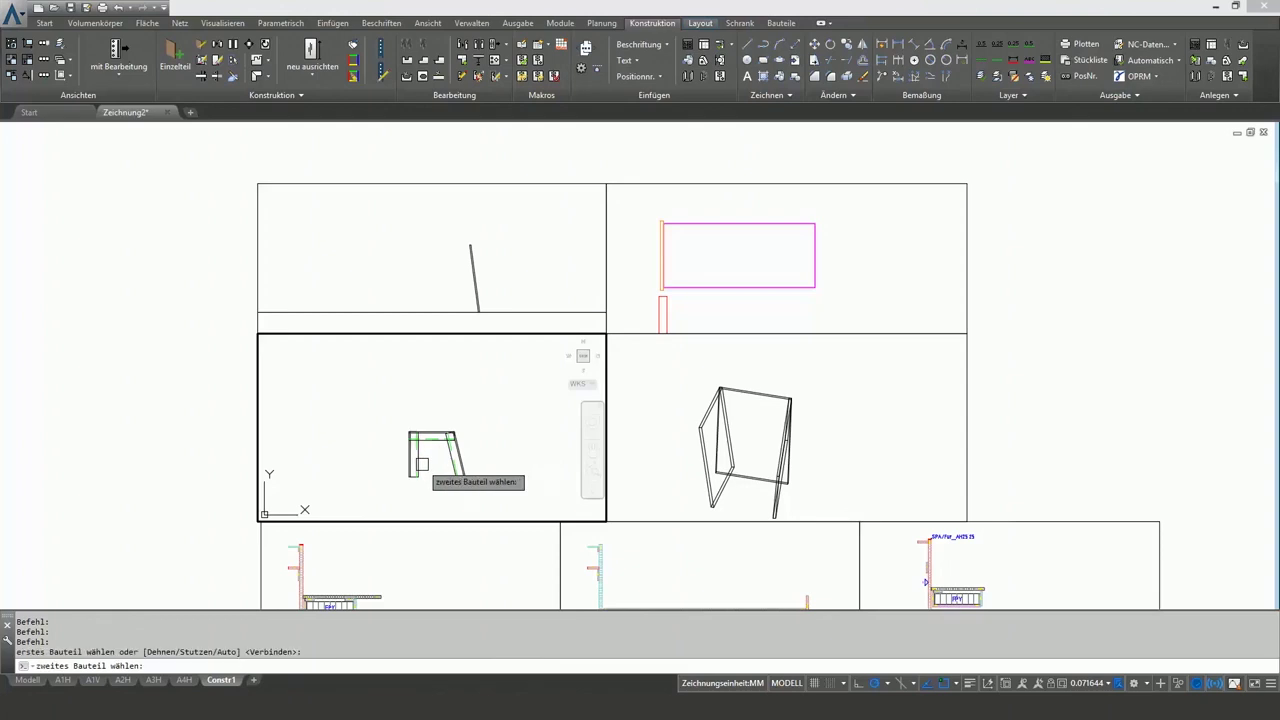
pyautogui.click(426, 440)
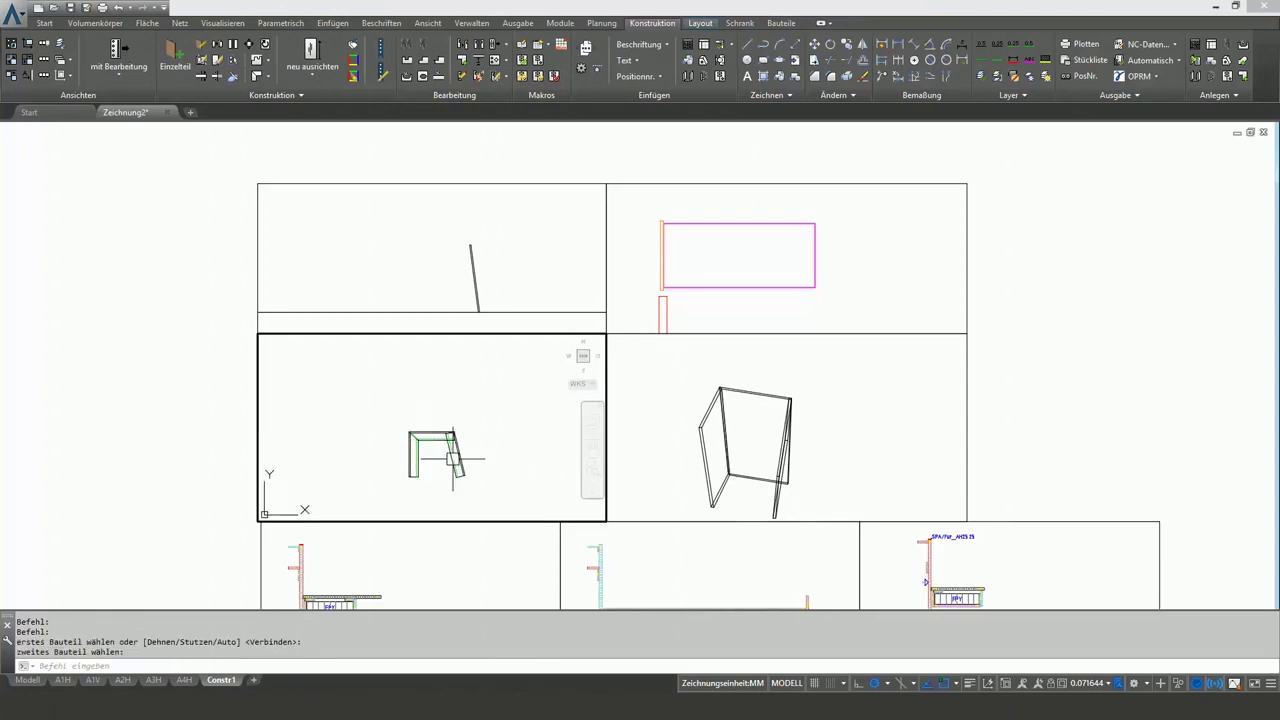
pyautogui.scroll(3, 426, 440)
pyautogui.press('Return')
pyautogui.click(435, 429)
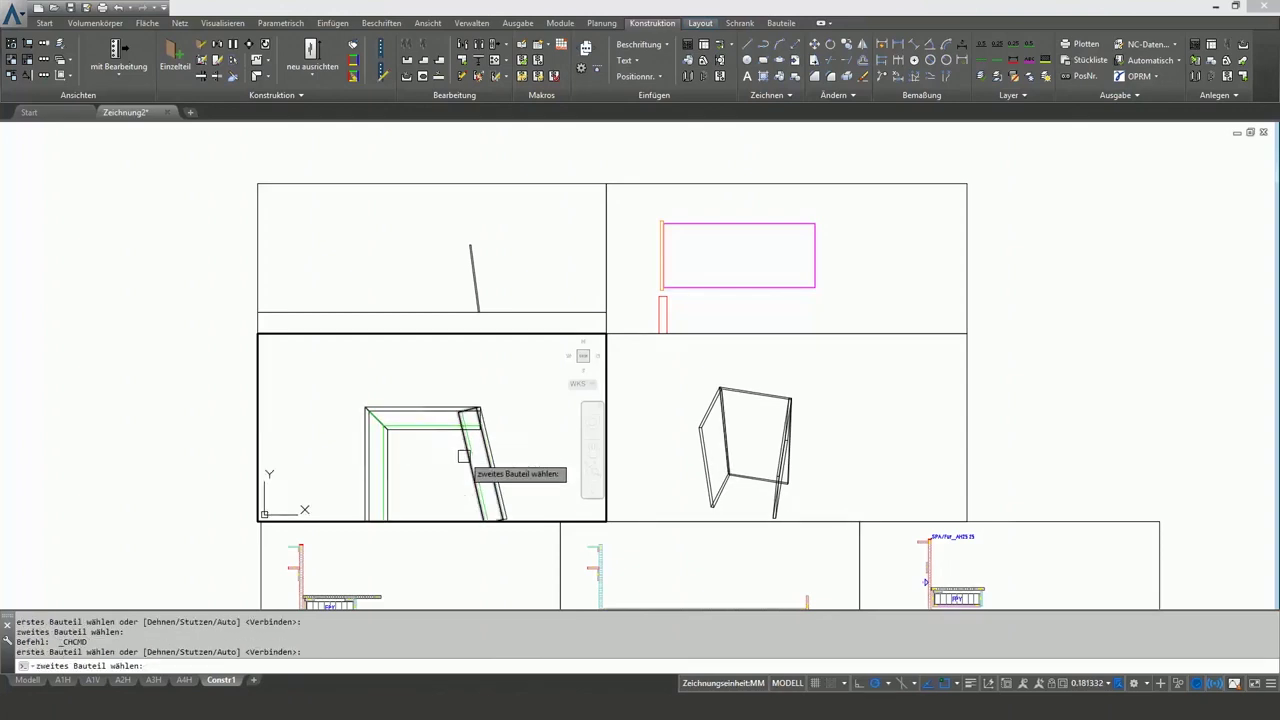
pyautogui.click(464, 455)
# Give the 3D viewport a realistic shaded visual style (IR)
pyautogui.click(737, 432)
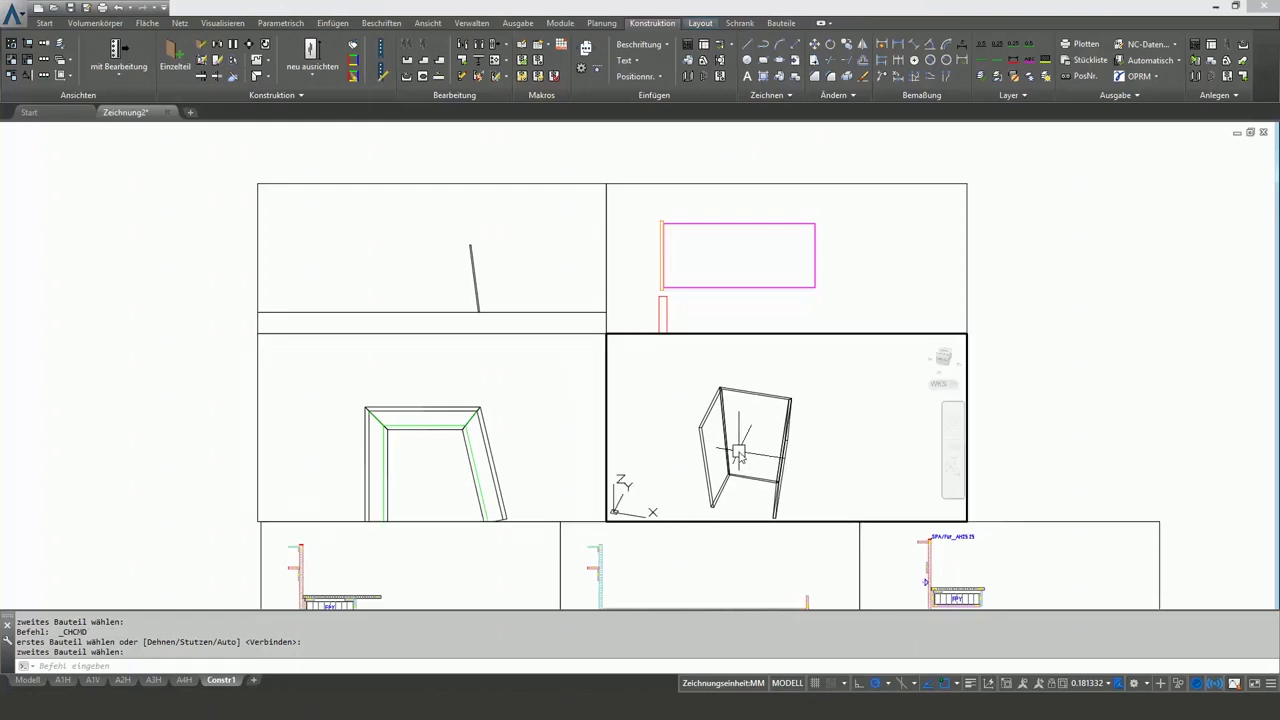
pyautogui.write('IR')
pyautogui.press('Return')
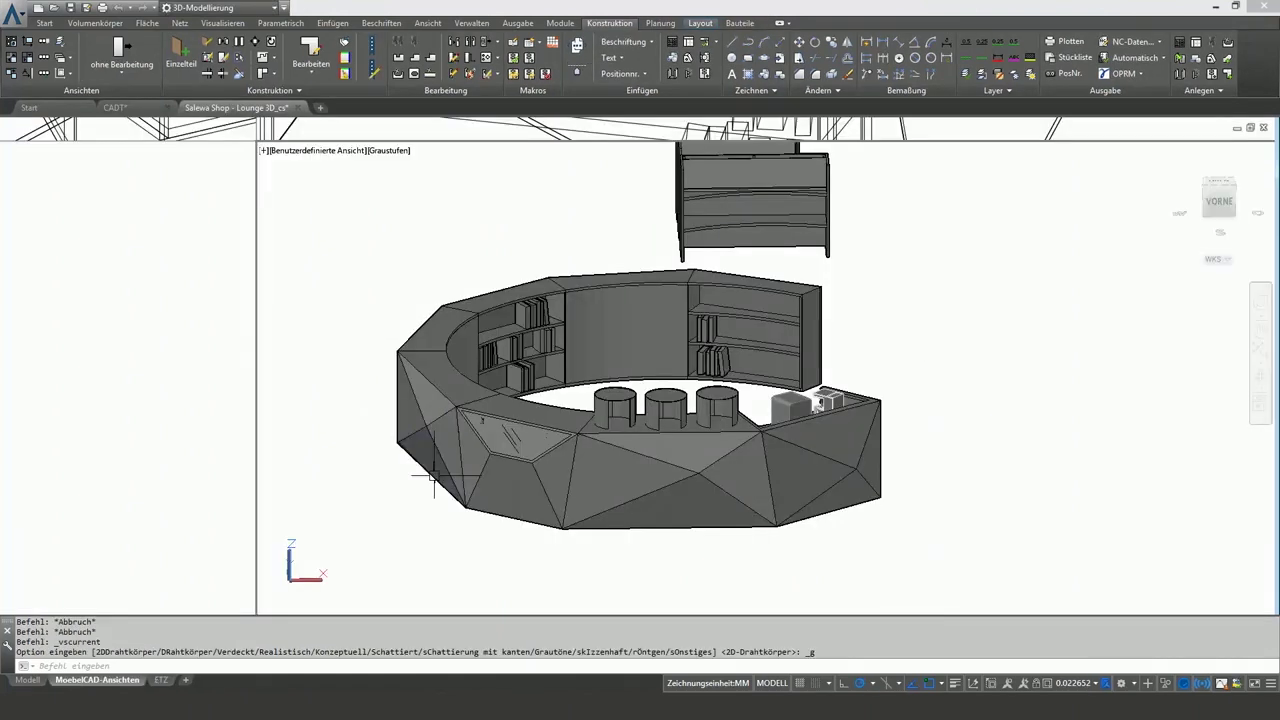
# Orbit the 3D view around to the back of the lounge counter
pyautogui.moveTo(434, 478)
pyautogui.keyDown('shift'); pyautogui.mouseDown(button='middle')
pyautogui.moveTo(855, 491)
pyautogui.moveTo(961, 464)
pyautogui.mouseUp(button='middle'); pyautogui.keyUp('shift')
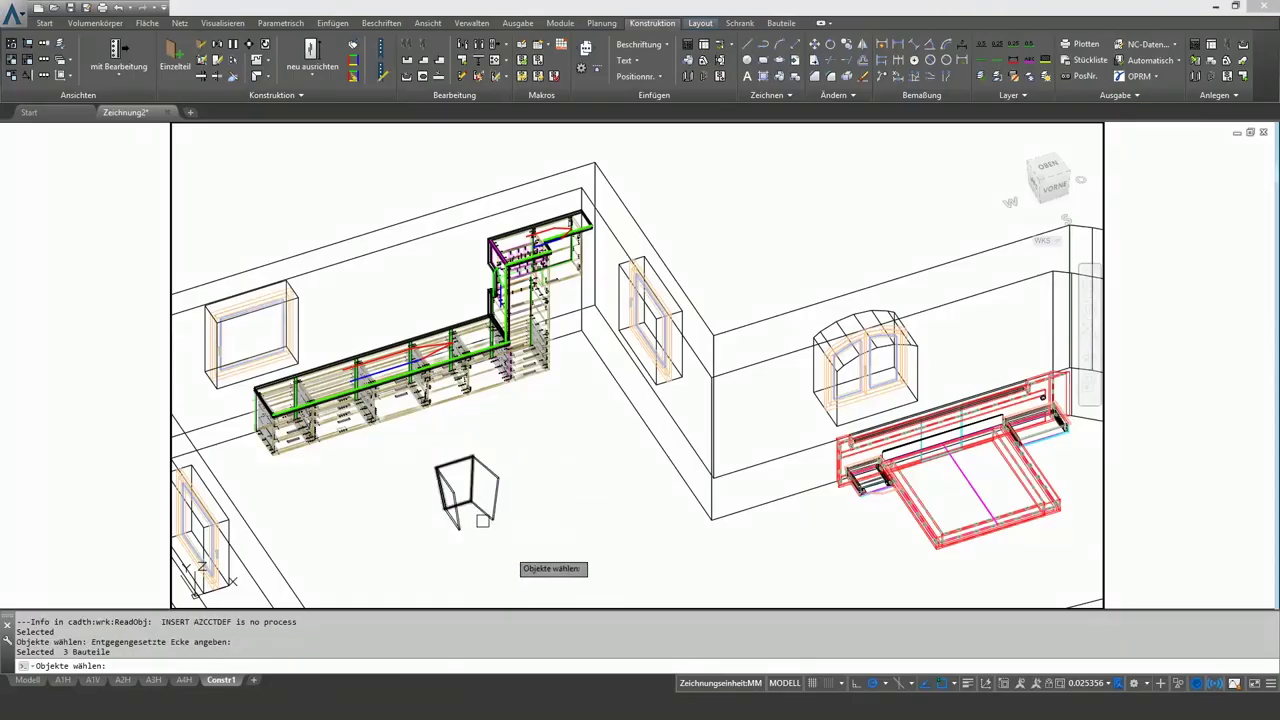
# Show the selected parts in the Bauteil Explorer and step through Seite Links panels 10.2 and 10.1
pyautogui.press('Return')
pyautogui.click(805, 230)
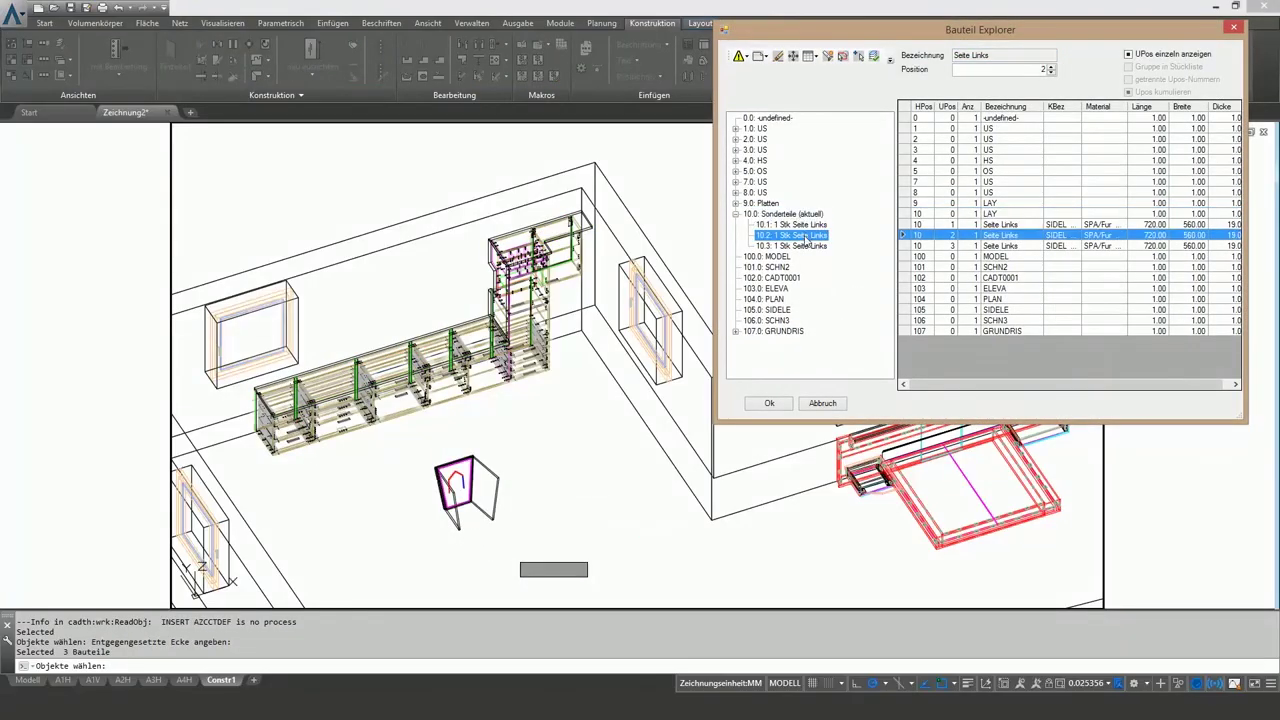
pyautogui.click(808, 235)
pyautogui.press('Up')
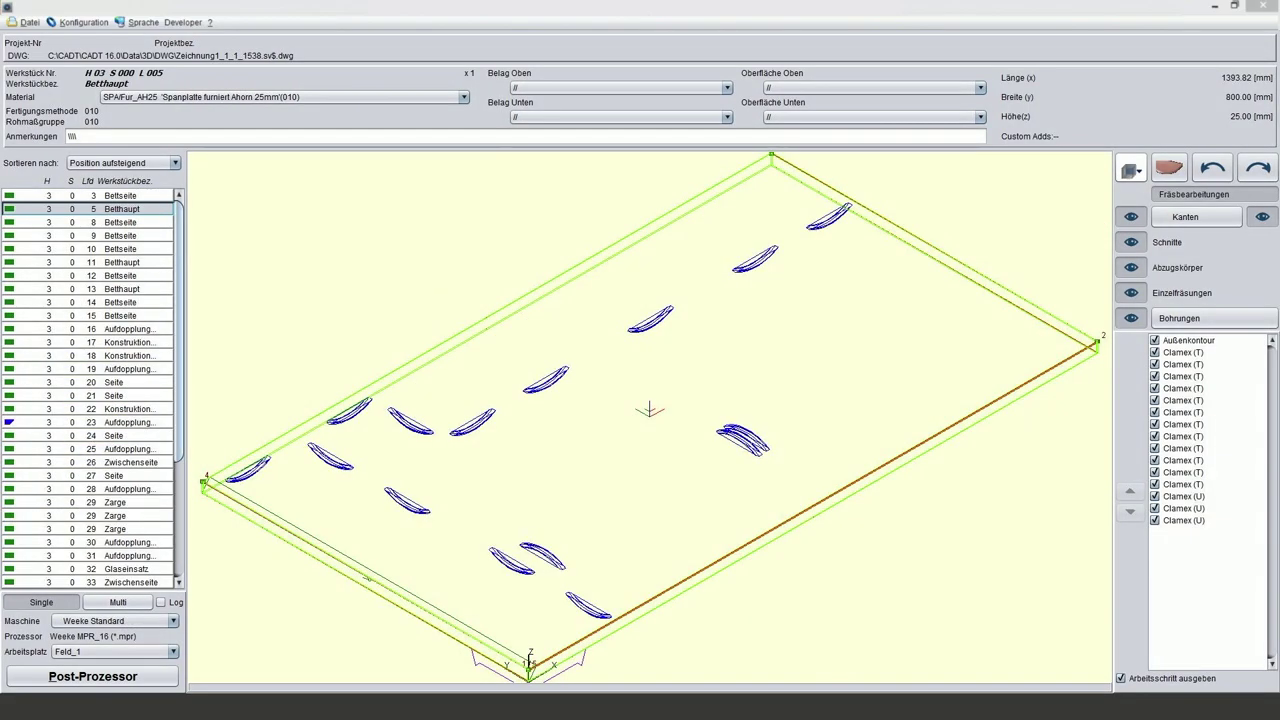
# Preview the machining of Platte41mm panels 902 and 903 in the CNC post-processor
pyautogui.click(104, 467)
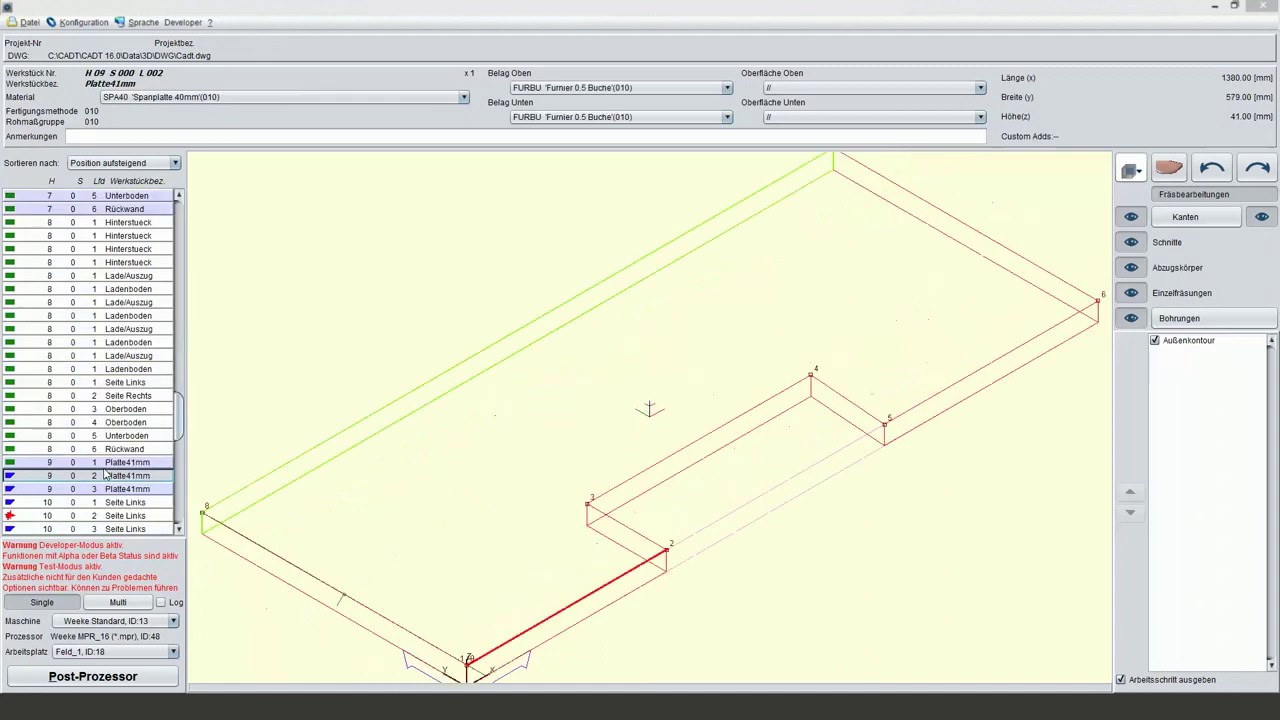
pyautogui.click(105, 462)
pyautogui.click(105, 488)
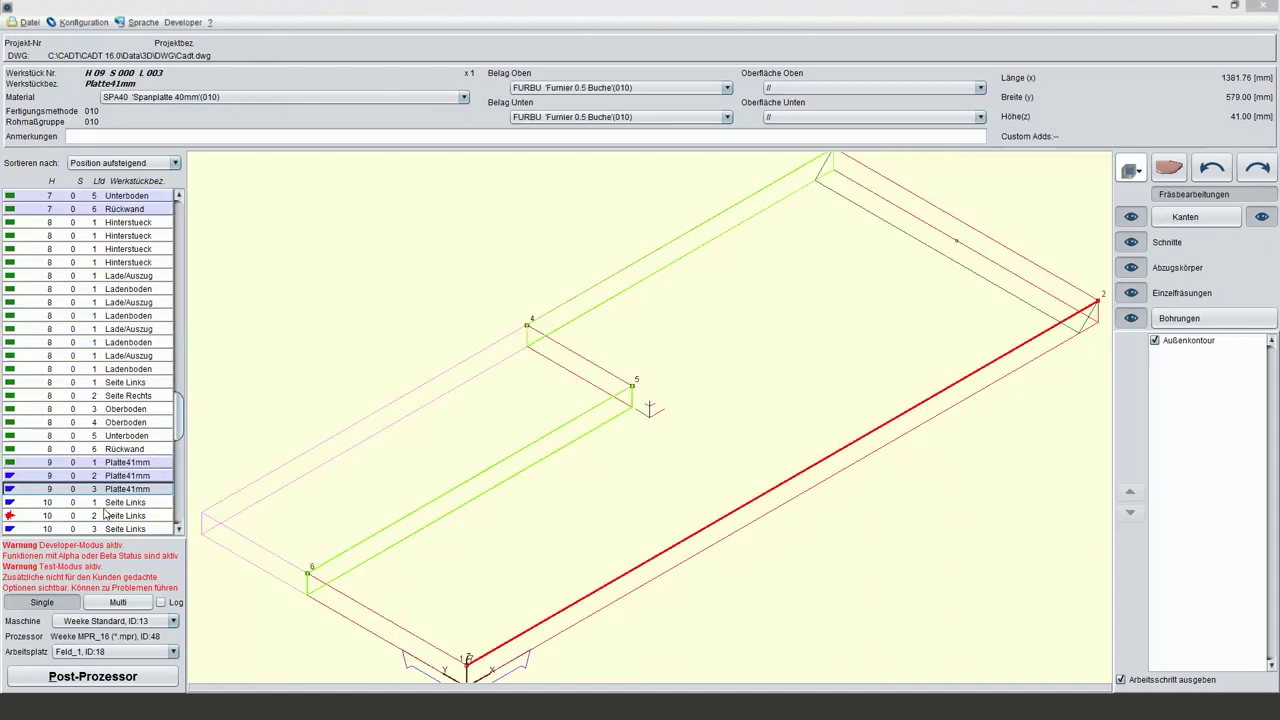